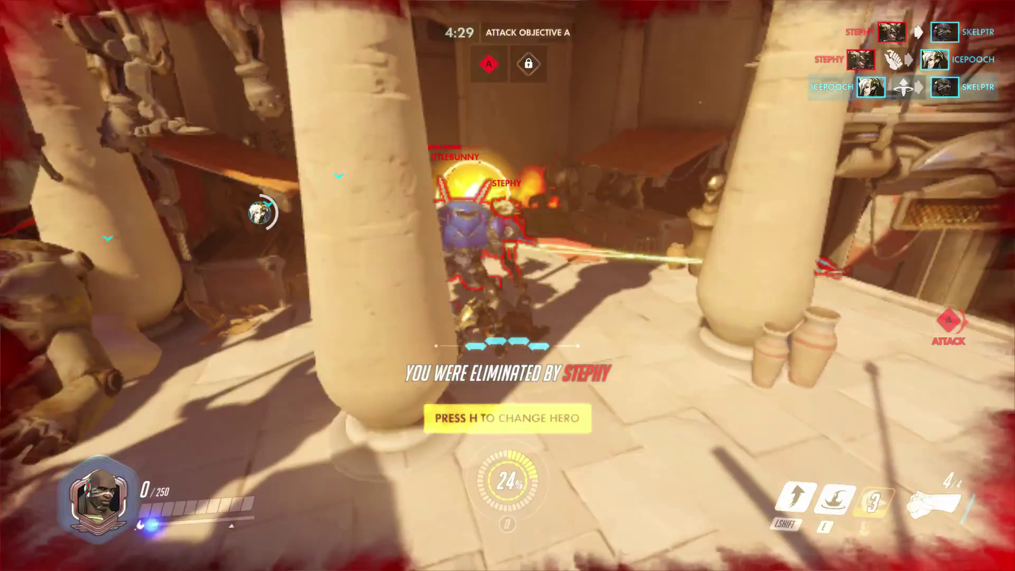
pyautogui.press('h')
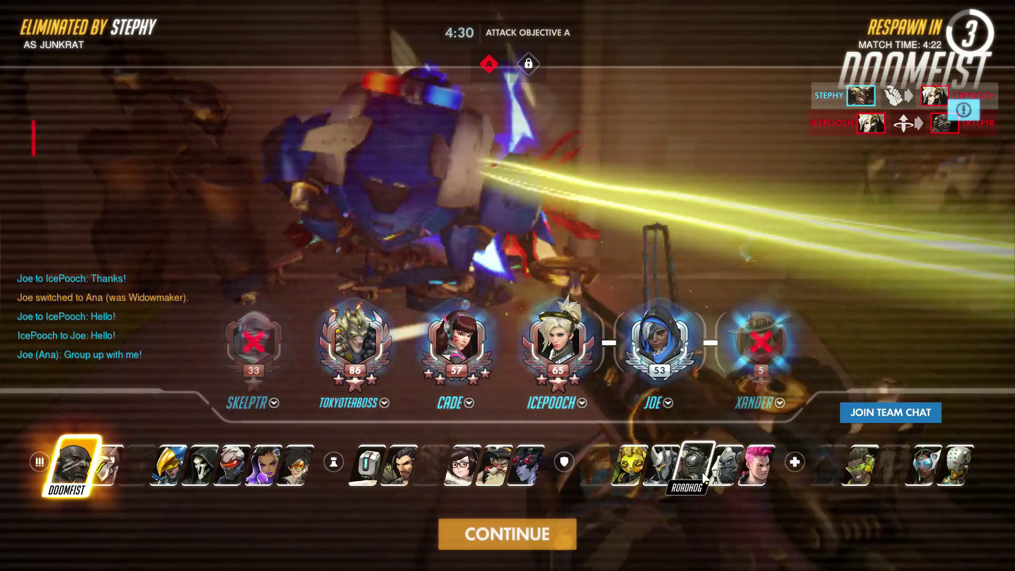
pyautogui.click(693, 466)
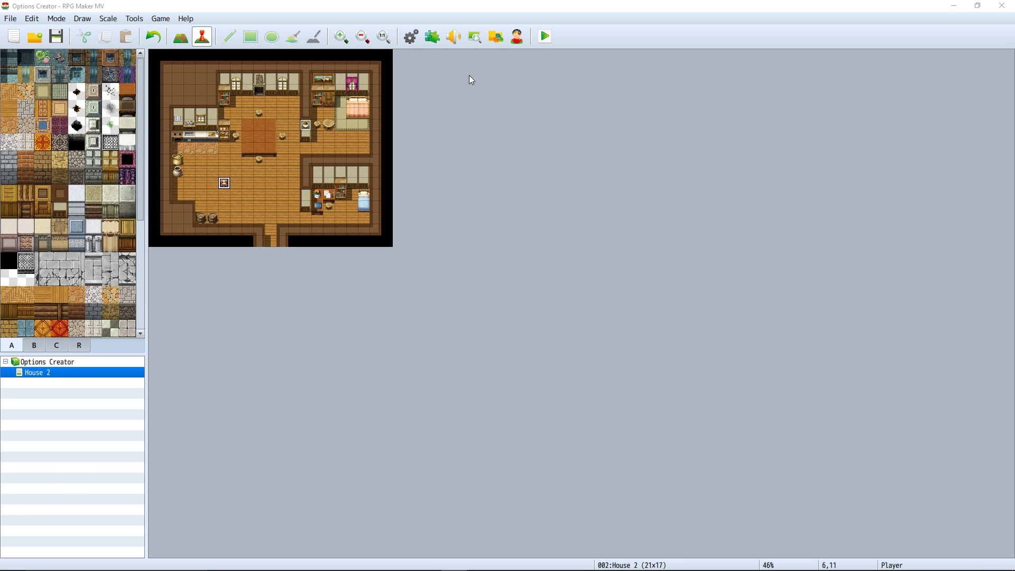
# Step: Add the SRD_OptionsCreator plugin to the project's plugin list with its status ON
pyautogui.click(432, 36)
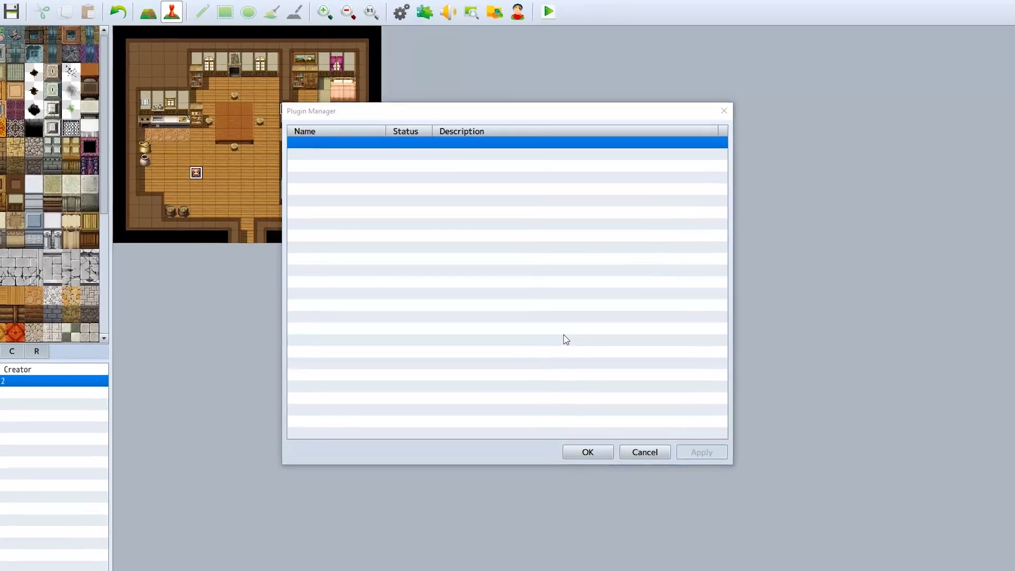
pyautogui.doubleClick(565, 340)
pyautogui.click(327, 148)
pyautogui.click(276, 172)
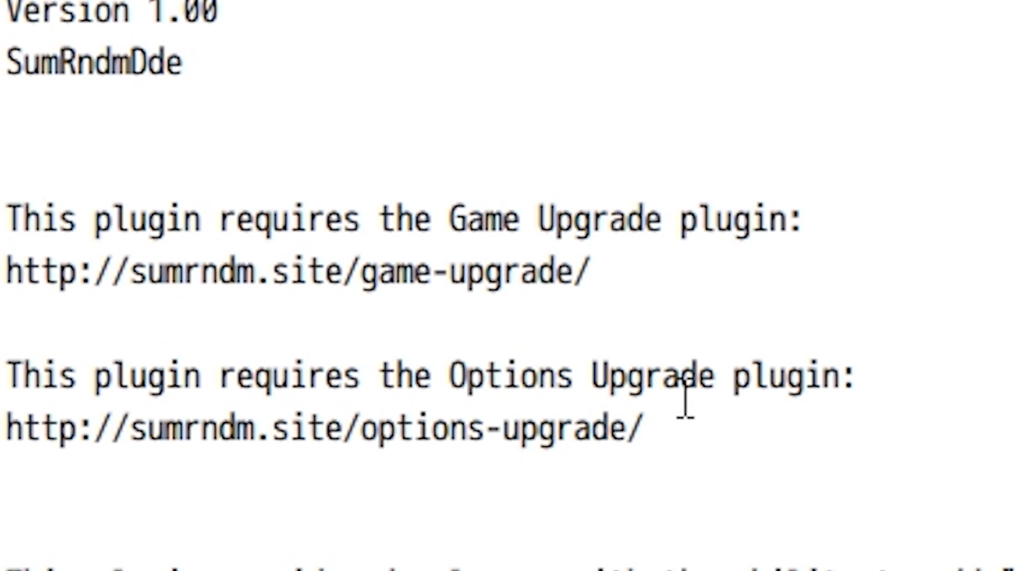
pyautogui.moveTo(304, 358); pyautogui.dragTo(279, 349)
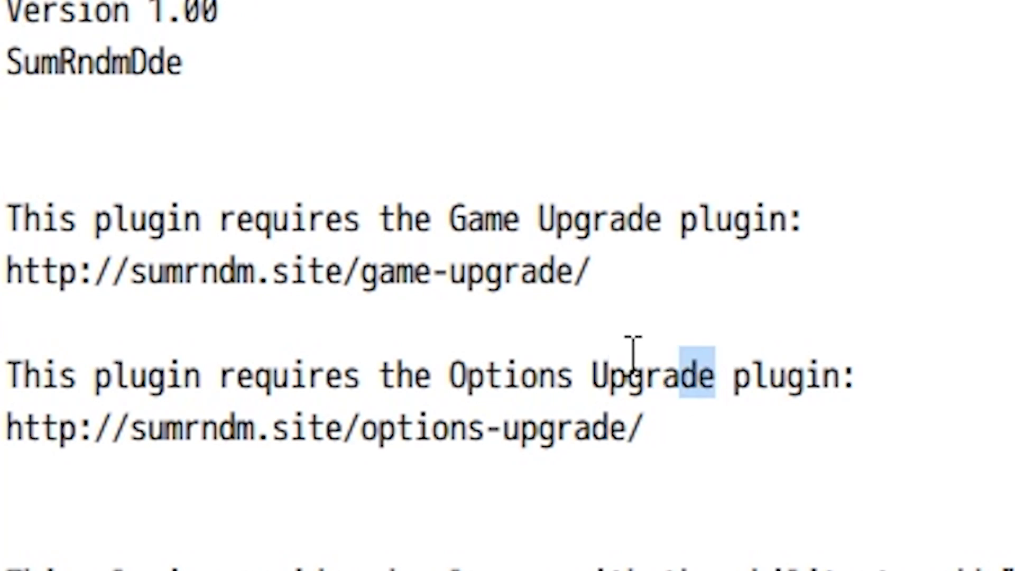
pyautogui.moveTo(632, 352); pyautogui.dragTo(682, 274)
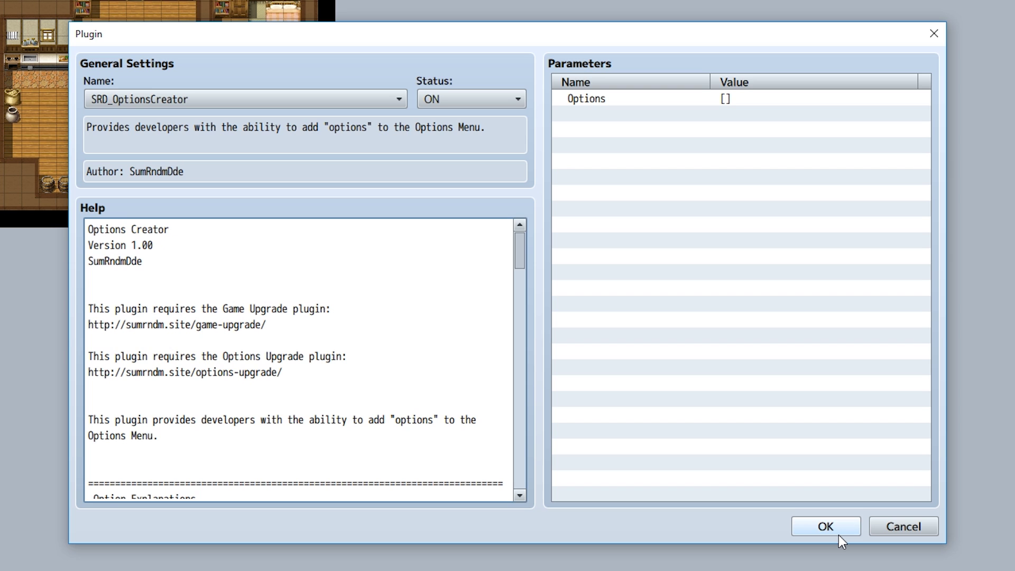
pyautogui.click(839, 535)
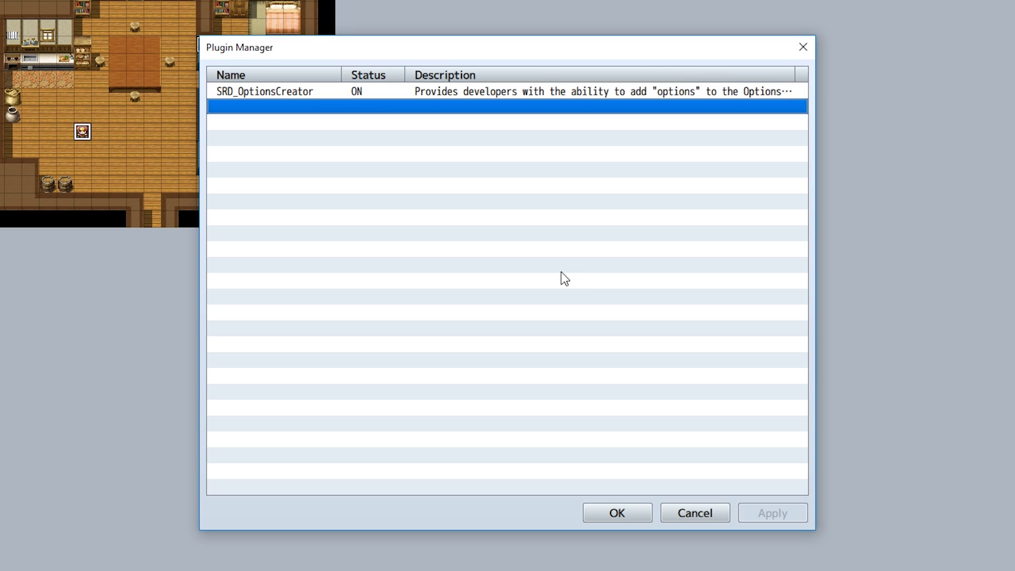
# Step: Add the SRD_GameUpgrade plugin and move it above SRD_OptionsCreator in the plugin list
pyautogui.doubleClick(349, 103)
pyautogui.click(347, 98)
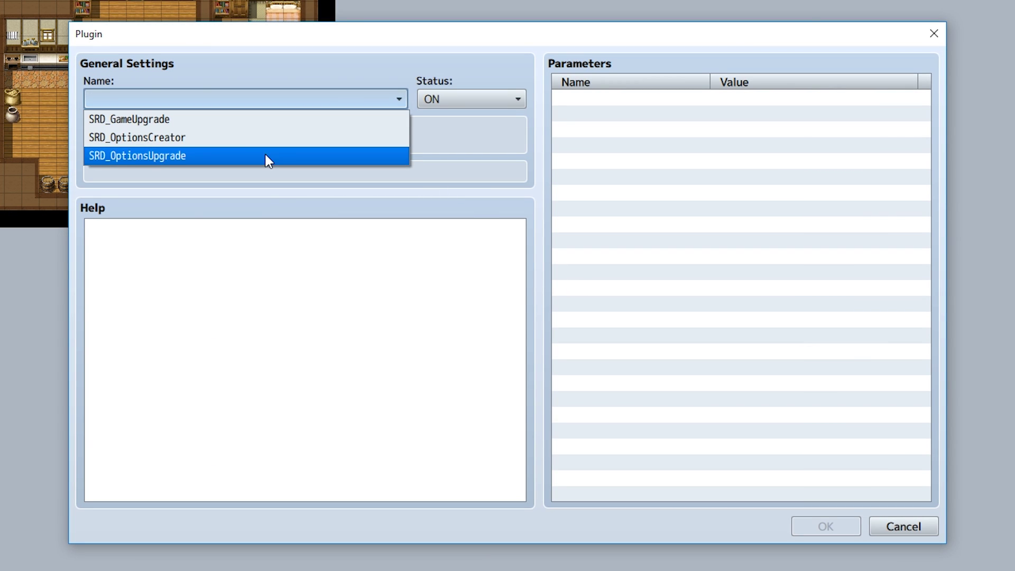
pyautogui.click(241, 119)
pyautogui.click(830, 527)
pyautogui.click(313, 112)
pyautogui.moveTo(313, 113)
pyautogui.mouseDown()
pyautogui.moveTo(303, 100)
pyautogui.moveTo(312, 104)
pyautogui.mouseUp()
# Step: Add the SRD_OptionsUpgrade plugin and move it above SRD_OptionsCreator in the plugin list
pyautogui.doubleClick(389, 167)
pyautogui.click(371, 99)
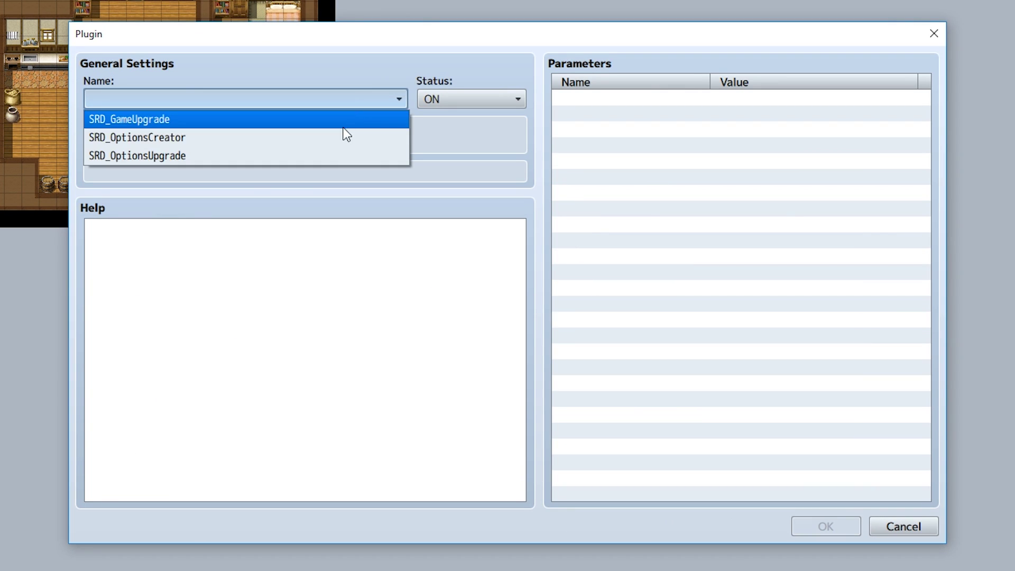
pyautogui.click(284, 156)
pyautogui.click(824, 526)
pyautogui.click(312, 125)
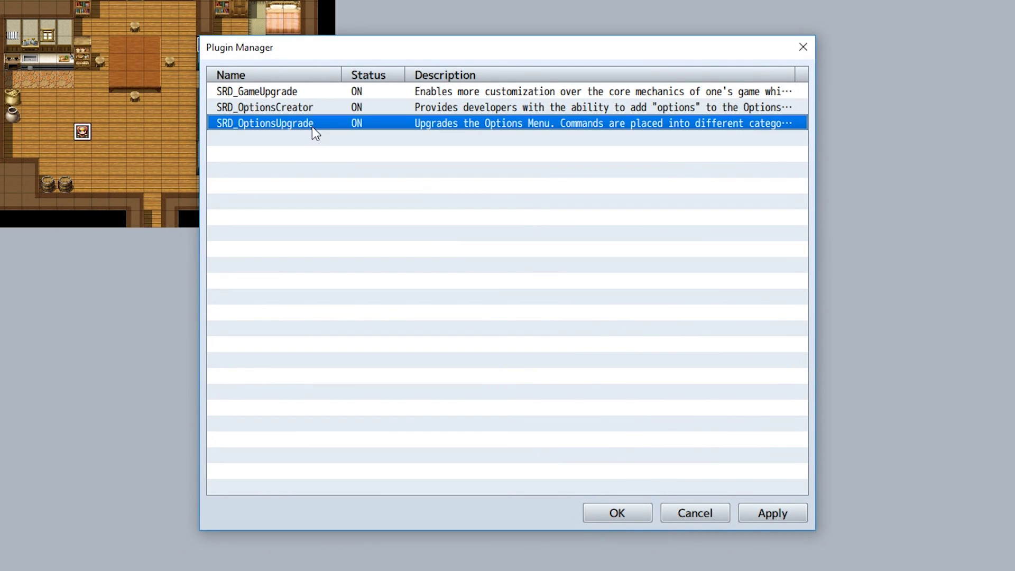
pyautogui.moveTo(312, 125); pyautogui.dragTo(303, 109)
# Step: Create a new entry in the Options parameter of SRD_OptionsCreator and name it Difficulty
pyautogui.click(306, 127)
pyautogui.doubleClick(303, 123)
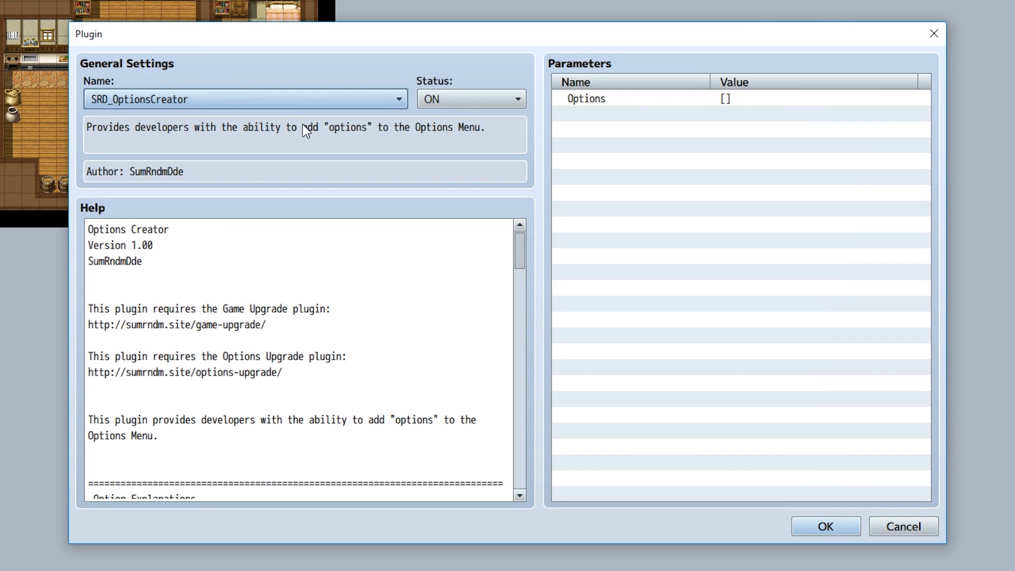
pyautogui.doubleClick(629, 100)
pyautogui.doubleClick(544, 280)
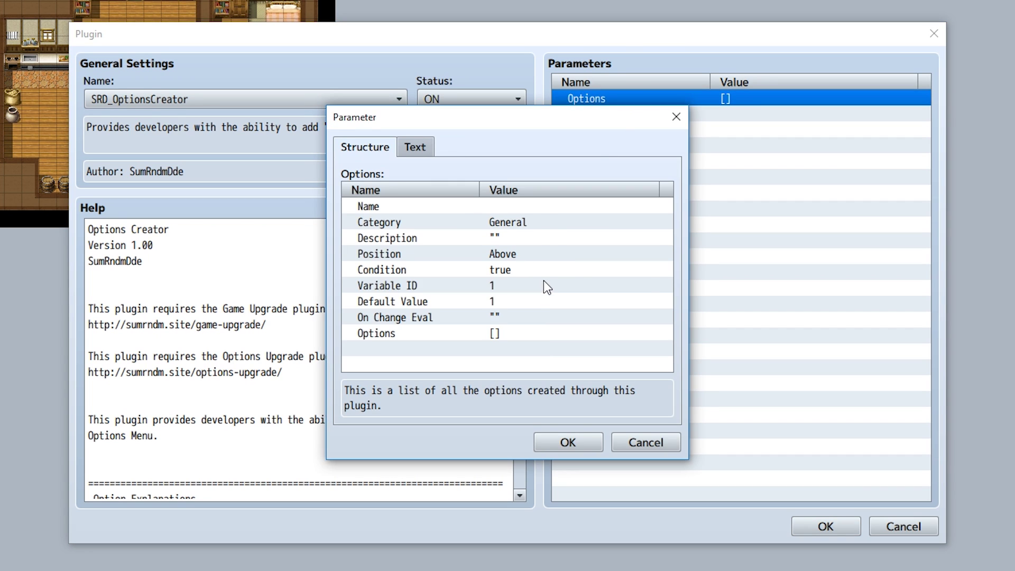
pyautogui.doubleClick(538, 209)
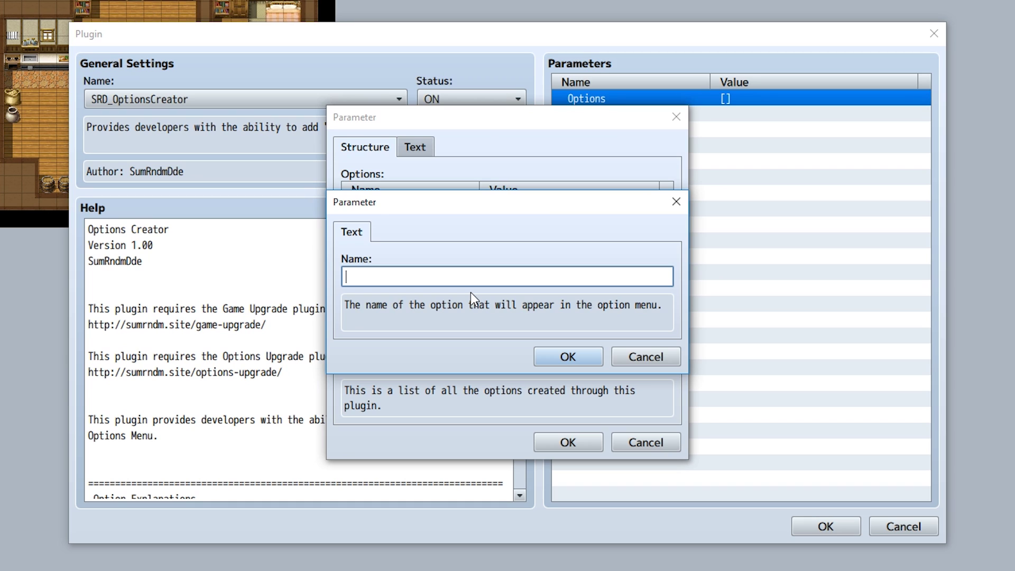
pyautogui.write('Bla')
pyautogui.hotkey('ctrl', 'a')
pyautogui.write('Difficulty')
pyautogui.click(536, 356)
# Step: Set the Difficulty option's description to "The difficulty of the game!"
pyautogui.doubleClick(430, 239)
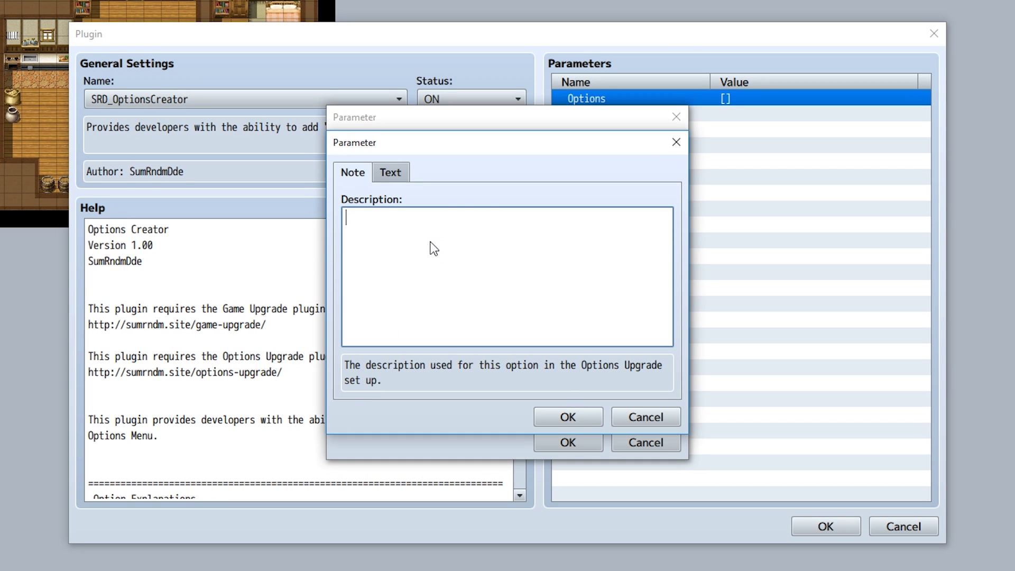
pyautogui.write('The difficulty of th mpa')
pyautogui.press('BackSpace')
pyautogui.press('BackSpace')
pyautogui.press('BackSpace')
pyautogui.press('BackSpace')
pyautogui.press('BackSpace')
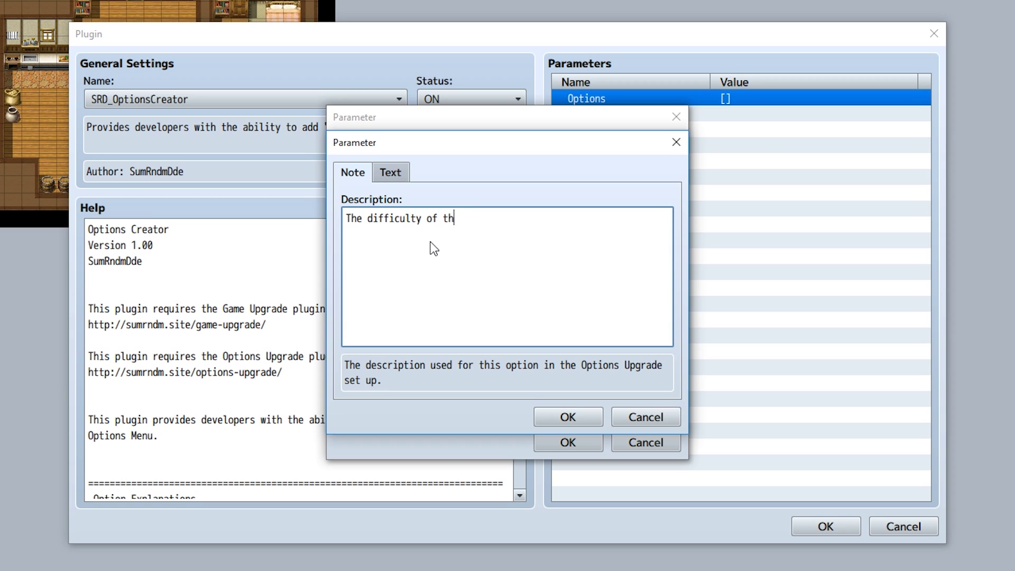
pyautogui.write('he game!')
pyautogui.click(568, 417)
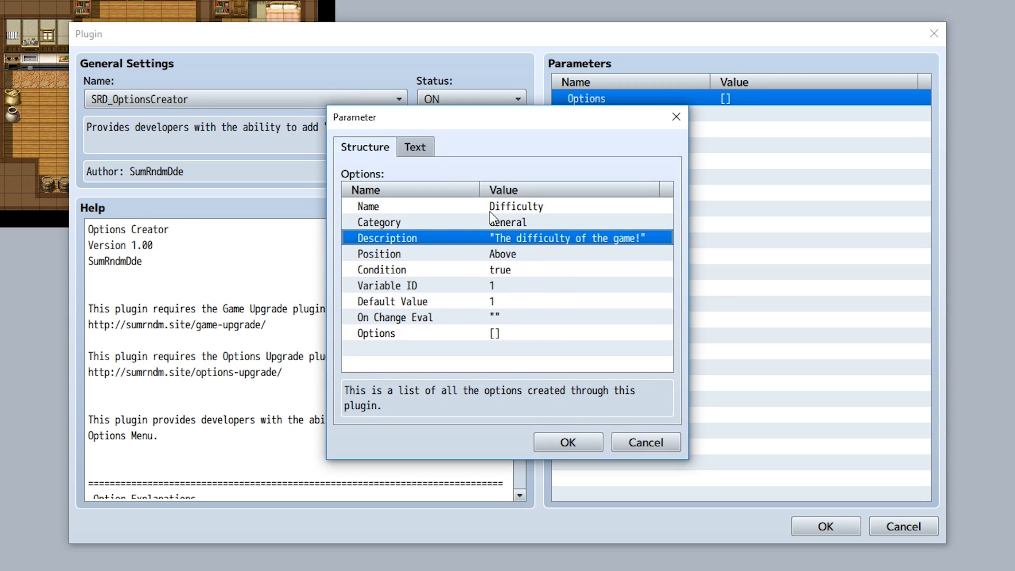
# Step: Set the Difficulty option's position to Middle
pyautogui.doubleClick(478, 255)
pyautogui.click(465, 281)
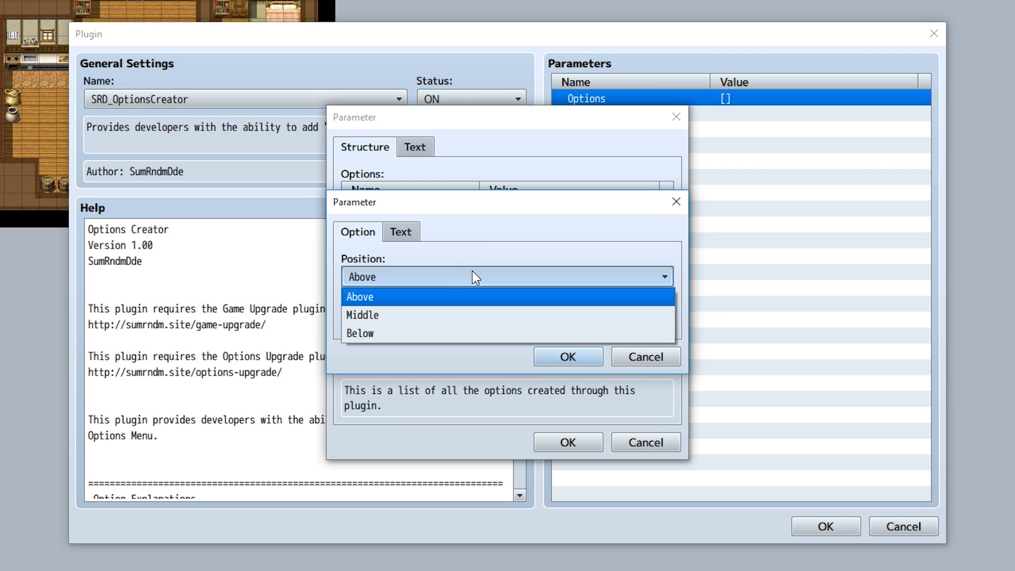
pyautogui.click(450, 315)
pyautogui.click(591, 357)
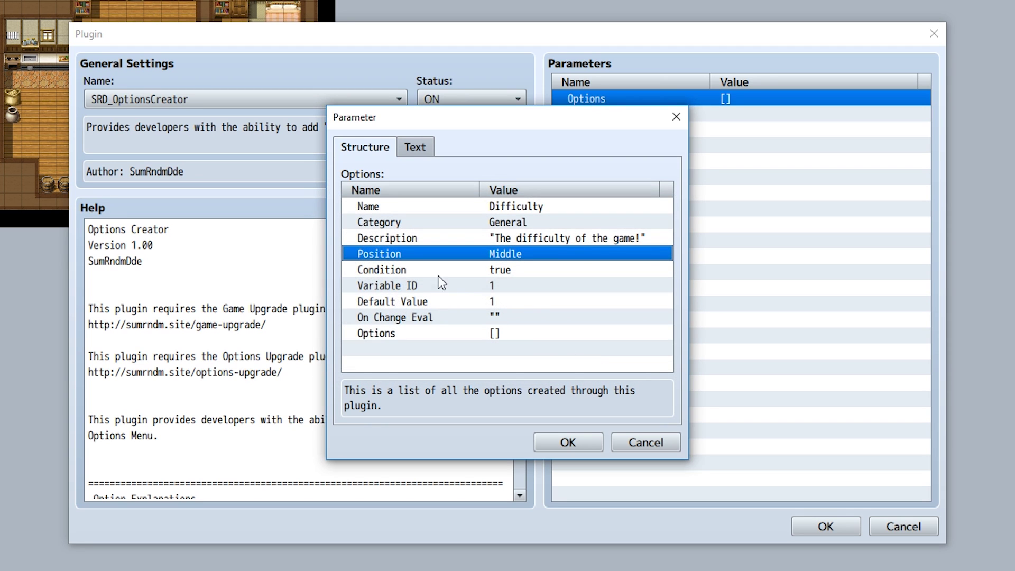
pyautogui.doubleClick(423, 271)
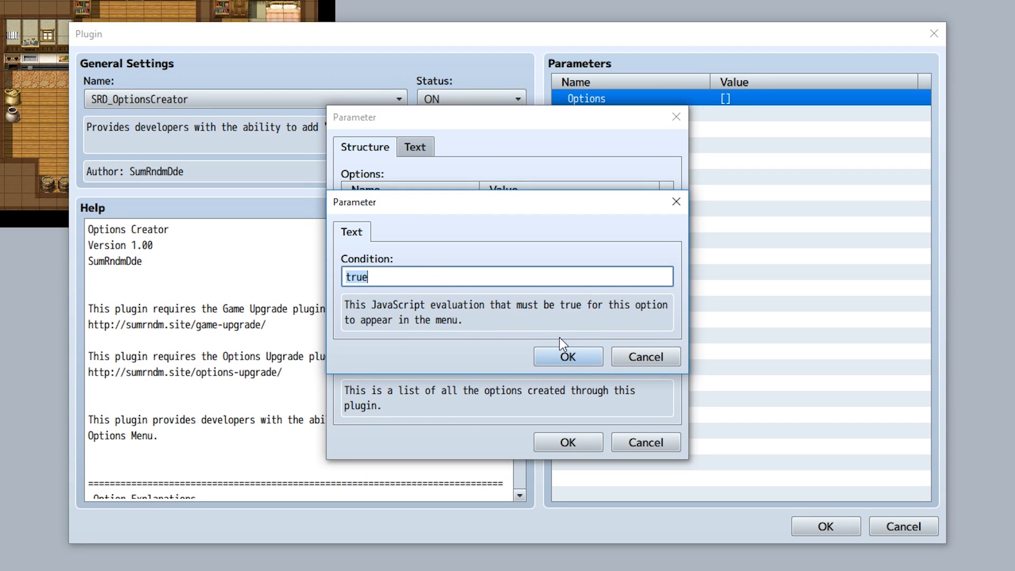
pyautogui.click(583, 355)
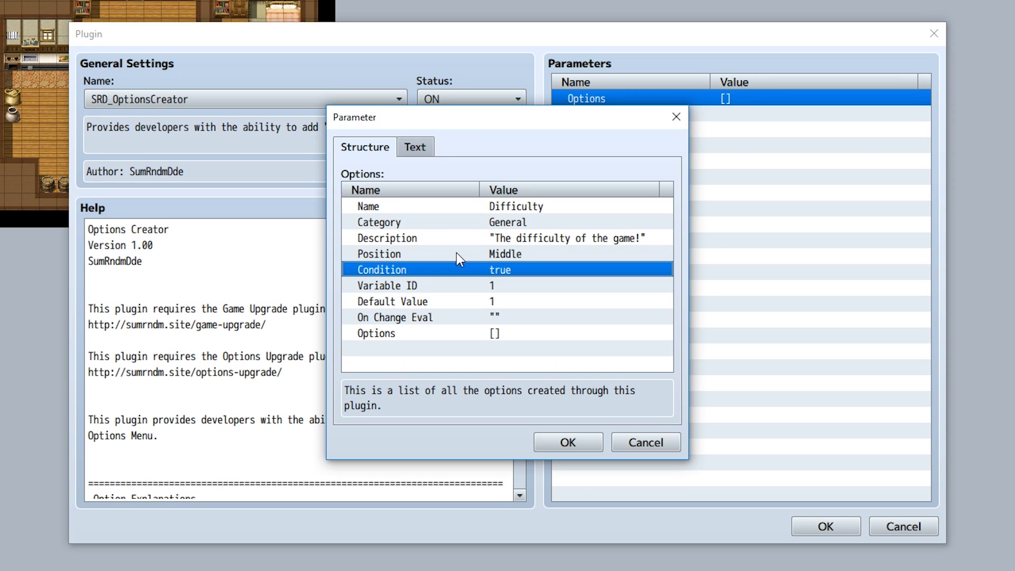
pyautogui.doubleClick(442, 255)
pyautogui.click(427, 279)
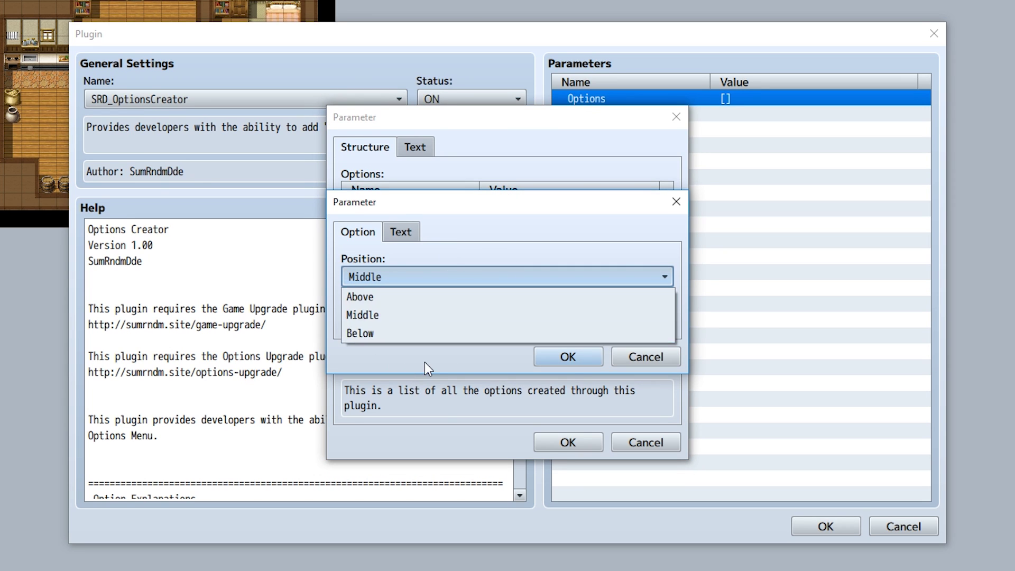
pyautogui.click(571, 363)
# Step: Set the Difficulty option's condition to $gameSwitches.value(4)
pyautogui.doubleClick(425, 270)
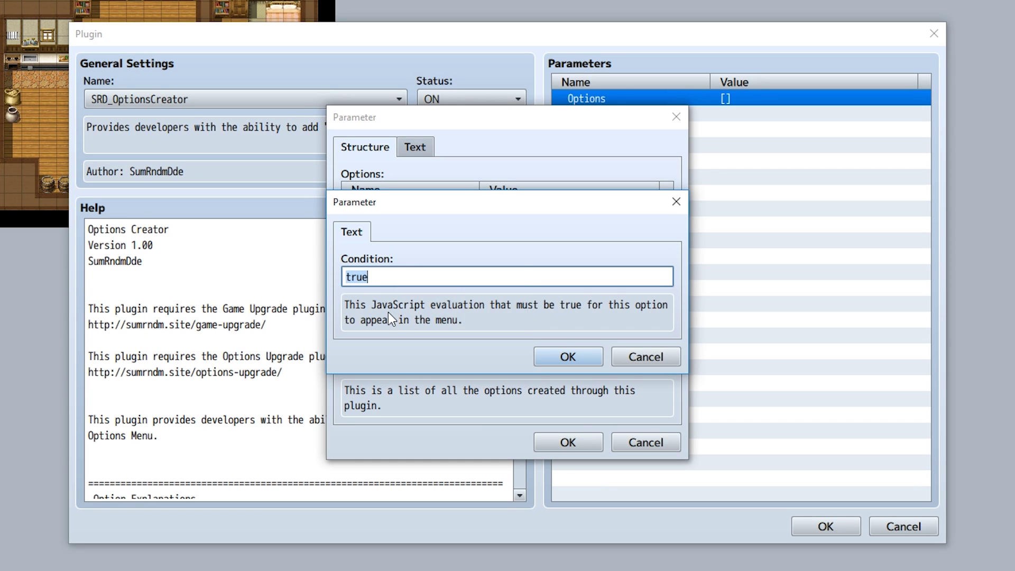
pyautogui.write('$gamke')
pyautogui.press('BackSpace')
pyautogui.press('BackSpace')
pyautogui.write('eSwitches.value(4)')
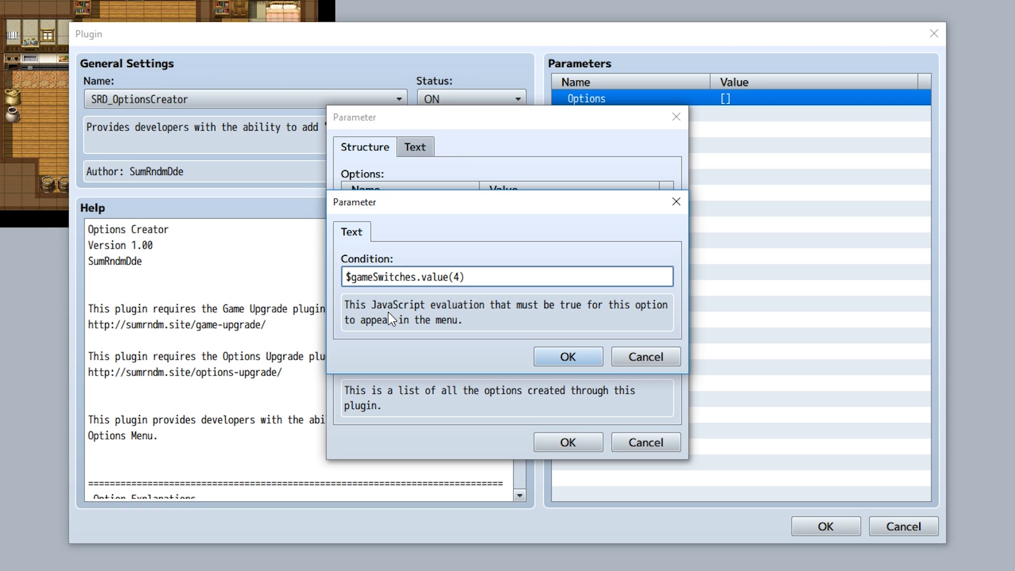
pyautogui.click(598, 358)
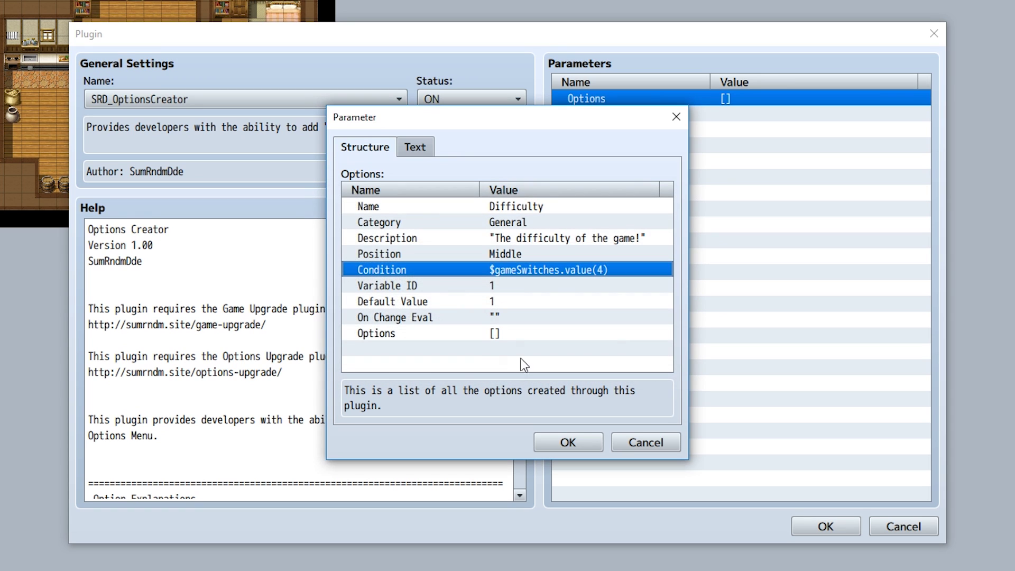
# Step: Store the option's result in variable 0001 and name that variable Difficulty
pyautogui.doubleClick(461, 285)
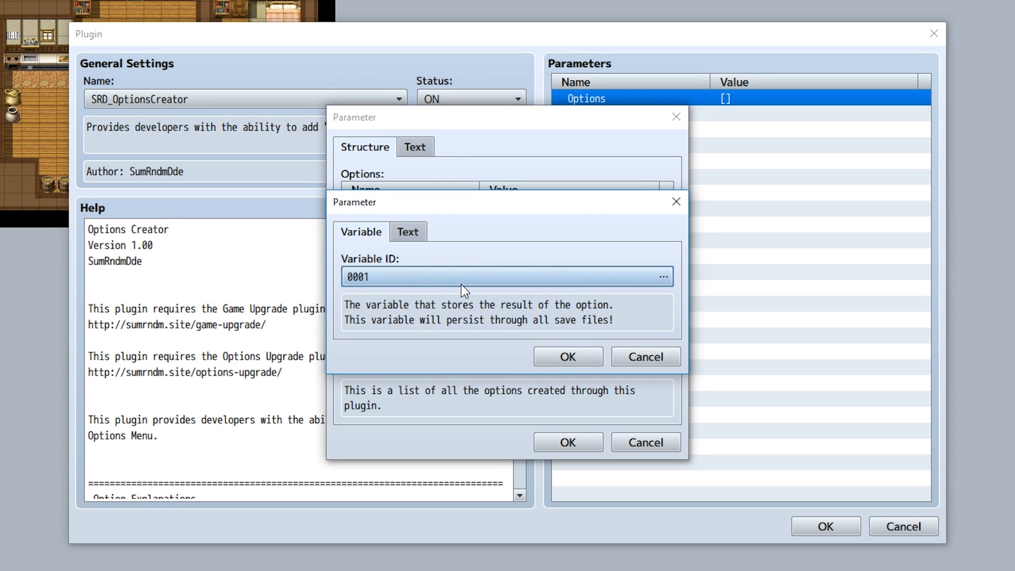
pyautogui.doubleClick(452, 276)
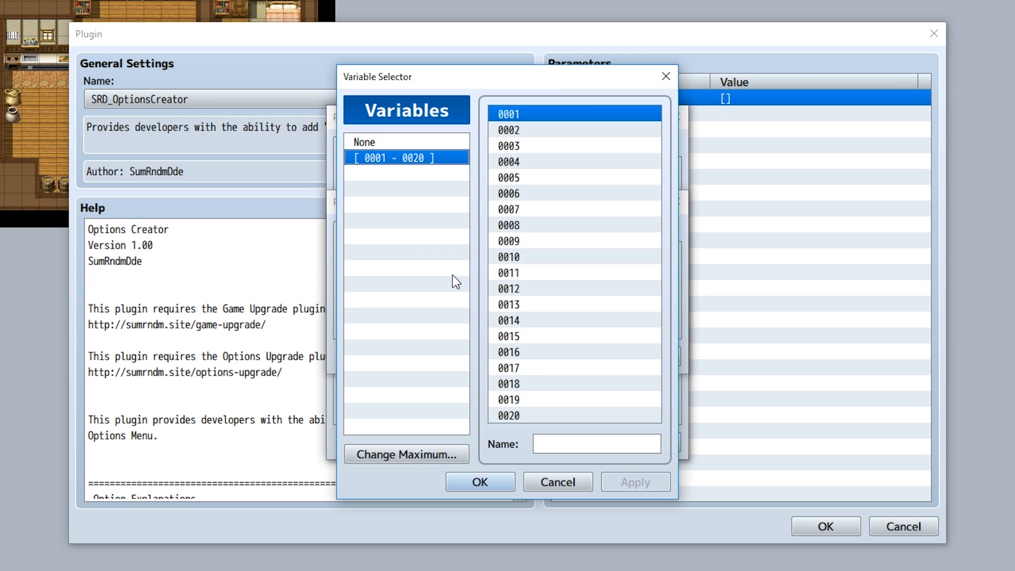
pyautogui.click(568, 444)
pyautogui.write('D')
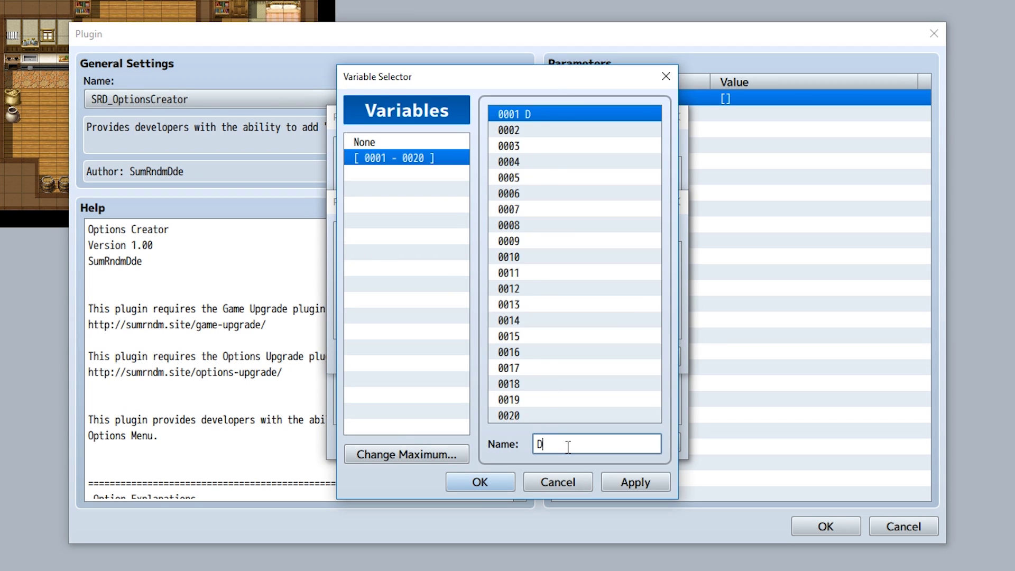
pyautogui.write('ifficulty')
pyautogui.click(481, 480)
pyautogui.click(566, 357)
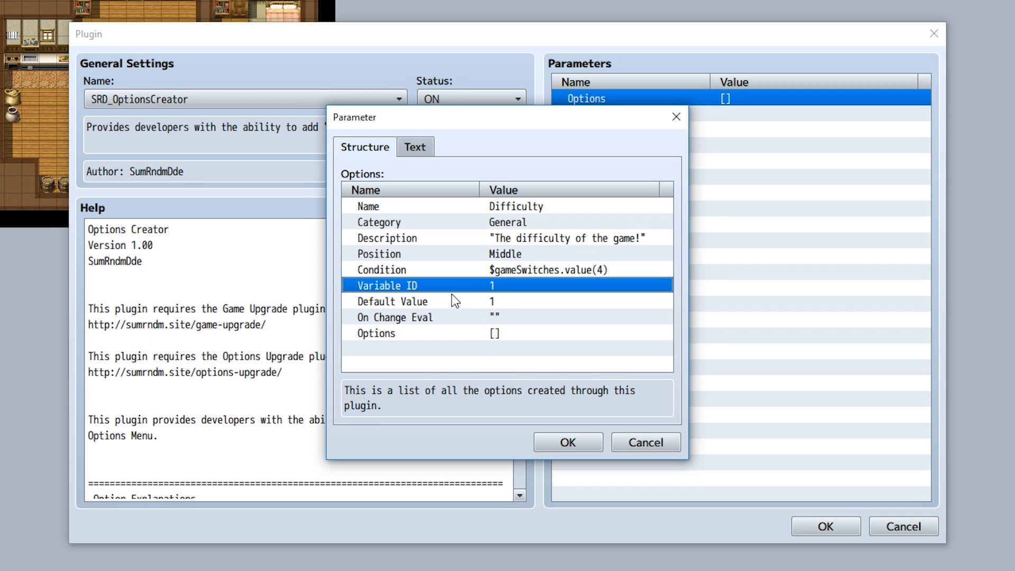
pyautogui.doubleClick(454, 304)
pyautogui.click(583, 355)
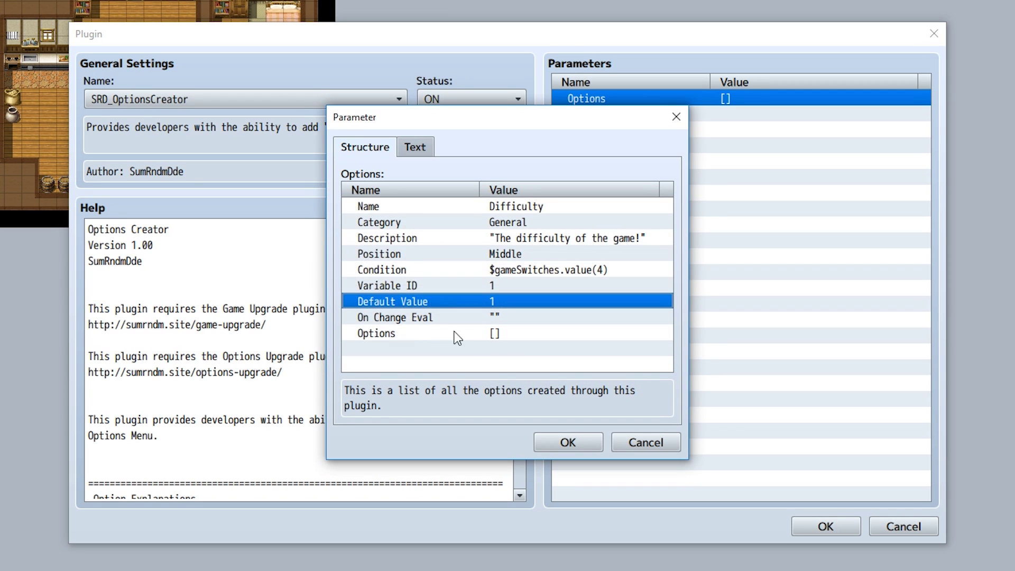
pyautogui.doubleClick(426, 324)
pyautogui.click(568, 417)
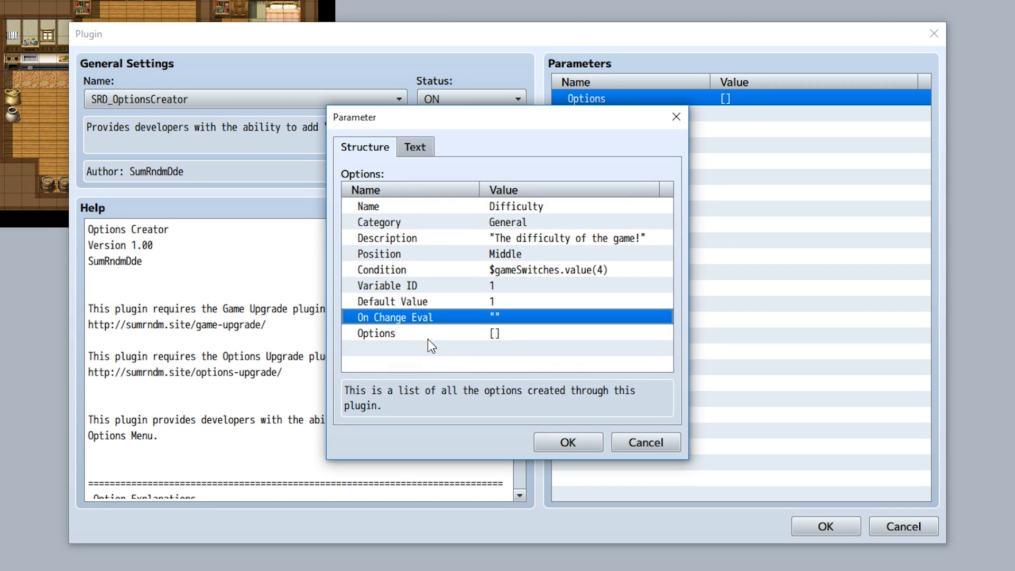
# Step: Add Easy, Medium and Hard, in that order, to the Difficulty option's list of option names
pyautogui.doubleClick(410, 332)
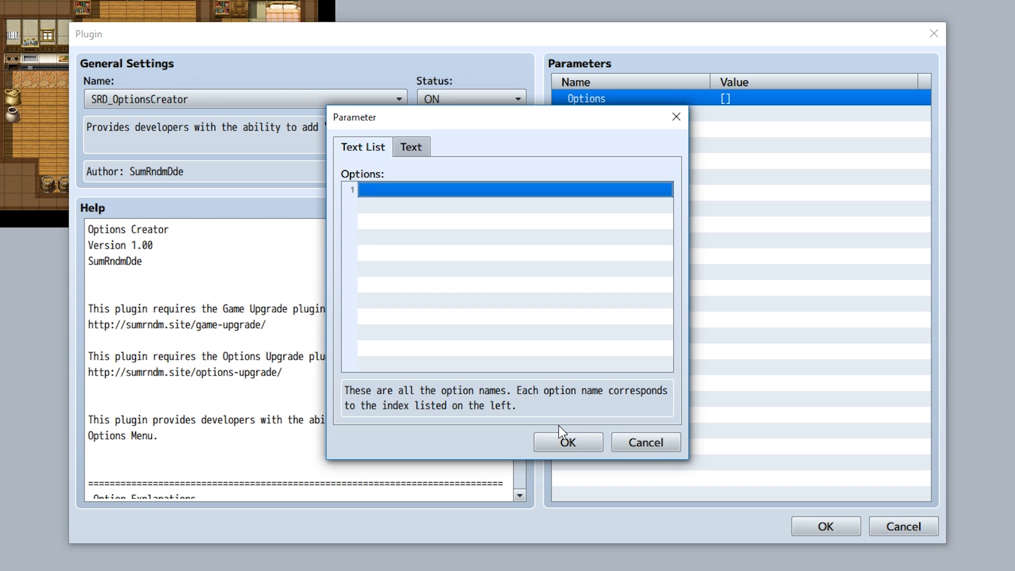
pyautogui.doubleClick(452, 284)
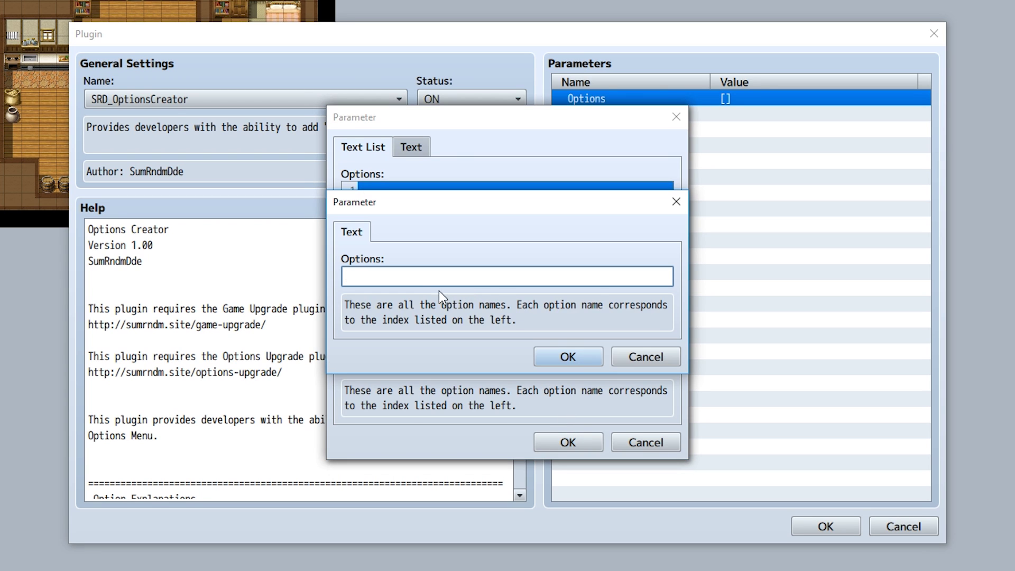
pyautogui.write('Easy')
pyautogui.click(548, 355)
pyautogui.doubleClick(481, 246)
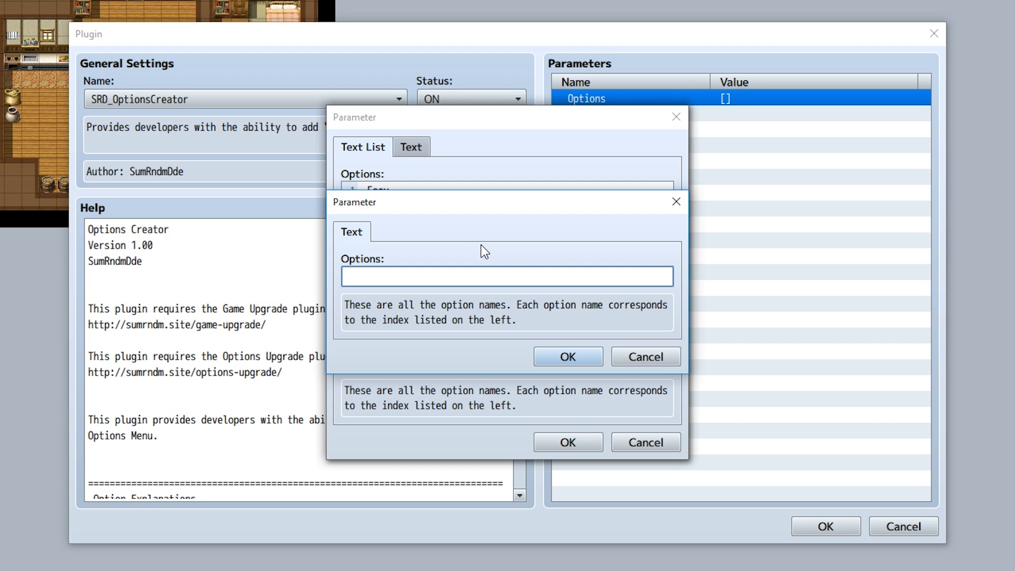
pyautogui.write('Medium')
pyautogui.click(575, 354)
pyautogui.doubleClick(500, 278)
pyautogui.write('Hard')
pyautogui.click(593, 344)
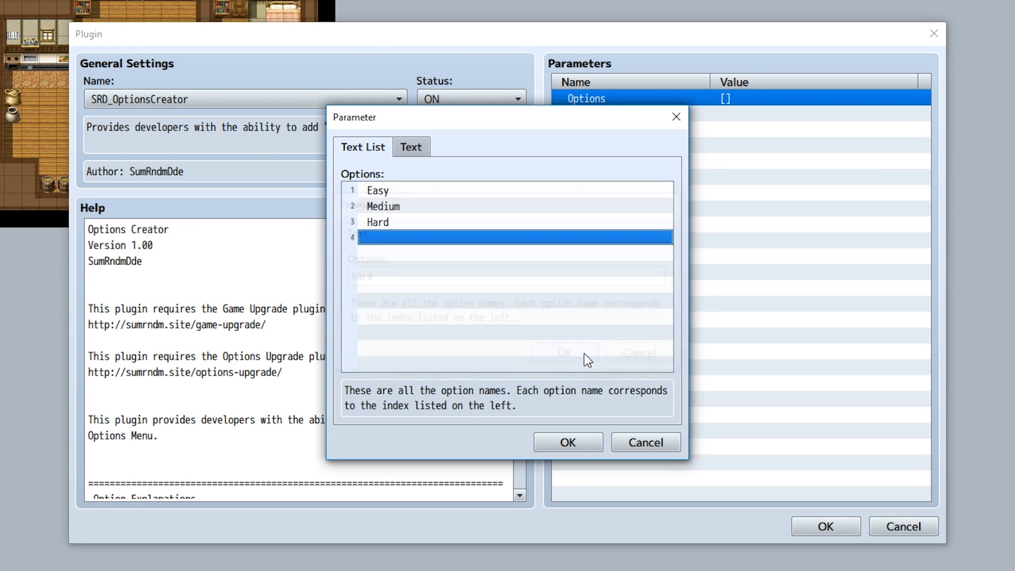
pyautogui.click(410, 190)
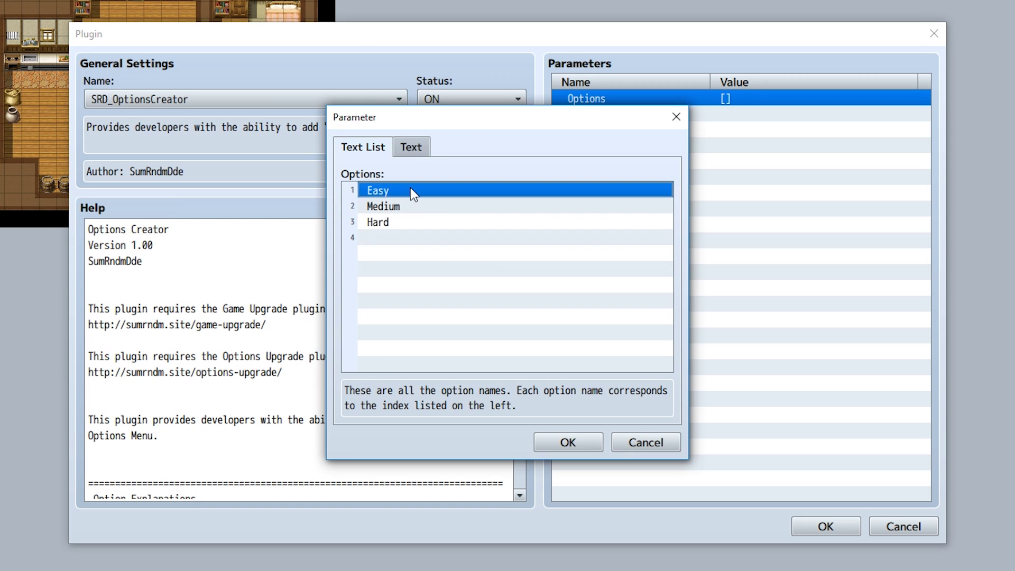
# Step: Confirm the list of option names and set the Difficulty option's default value to 2
pyautogui.click(361, 207)
pyautogui.click(359, 222)
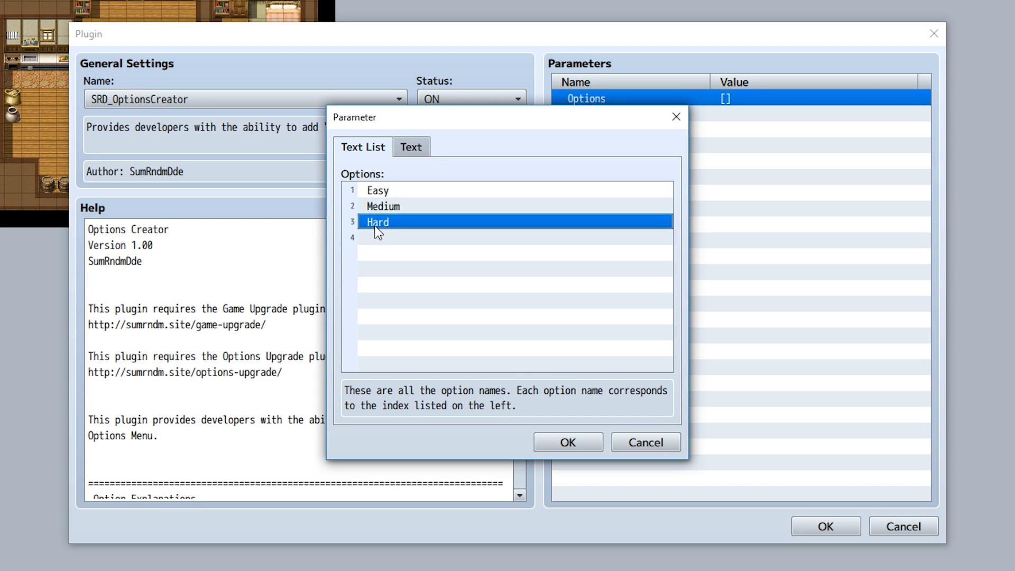
pyautogui.click(535, 437)
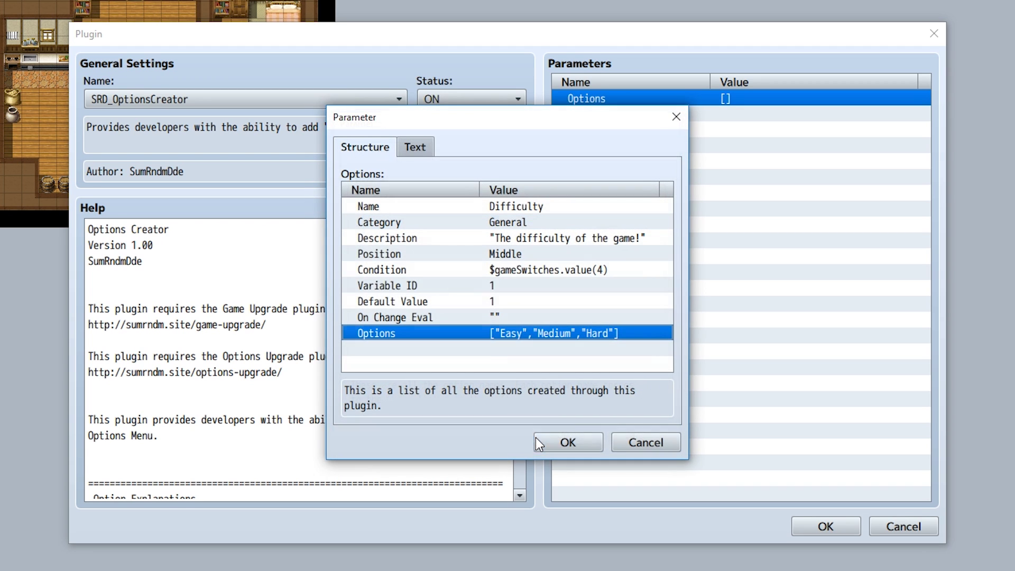
pyautogui.doubleClick(421, 307)
pyautogui.write('2')
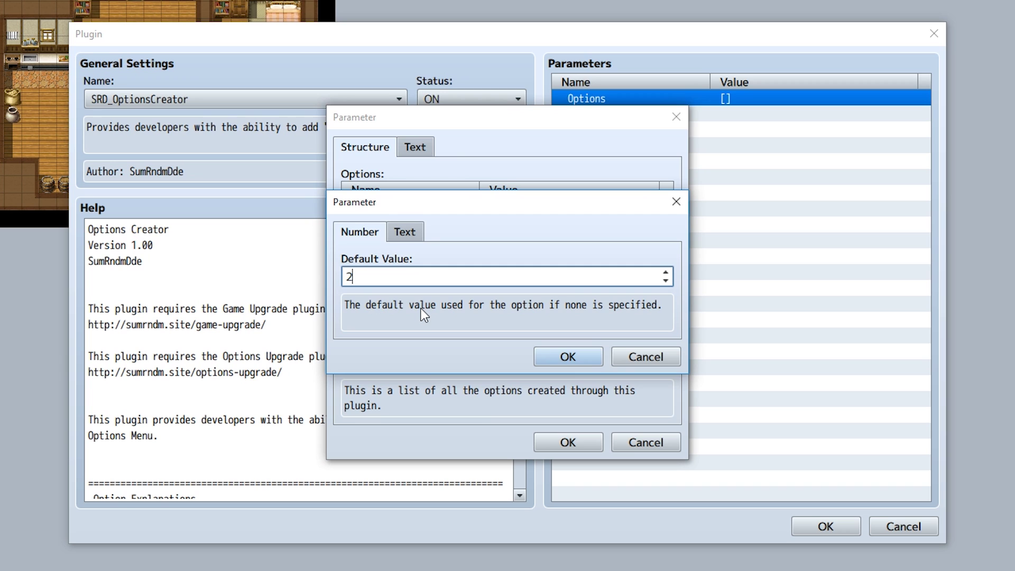
pyautogui.click(563, 356)
# Step: Recheck the Difficulty option's variable and default value, and save the SRD_OptionsCreator settings and the plugin list
pyautogui.doubleClick(432, 285)
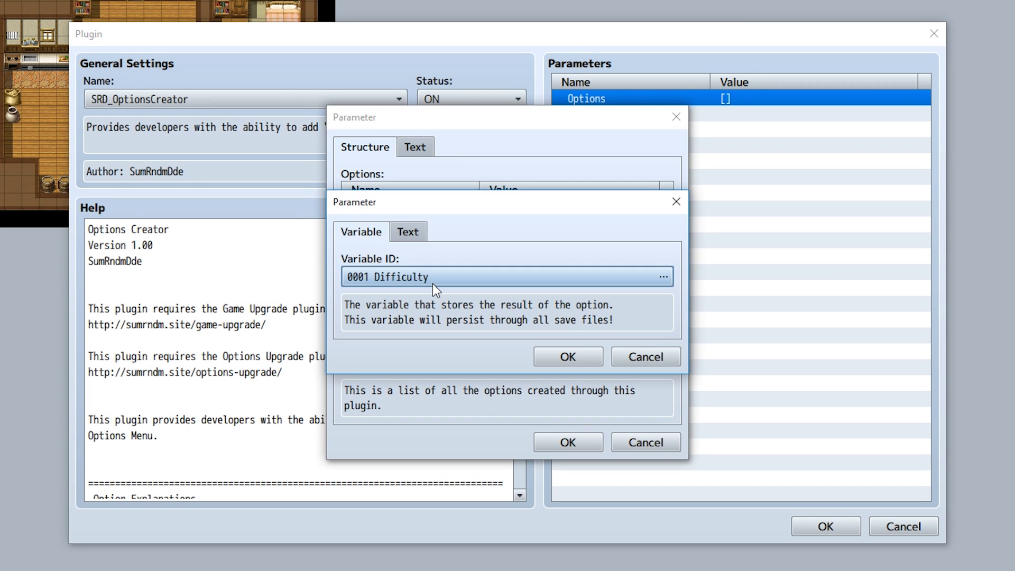
pyautogui.click(556, 360)
pyautogui.doubleClick(433, 307)
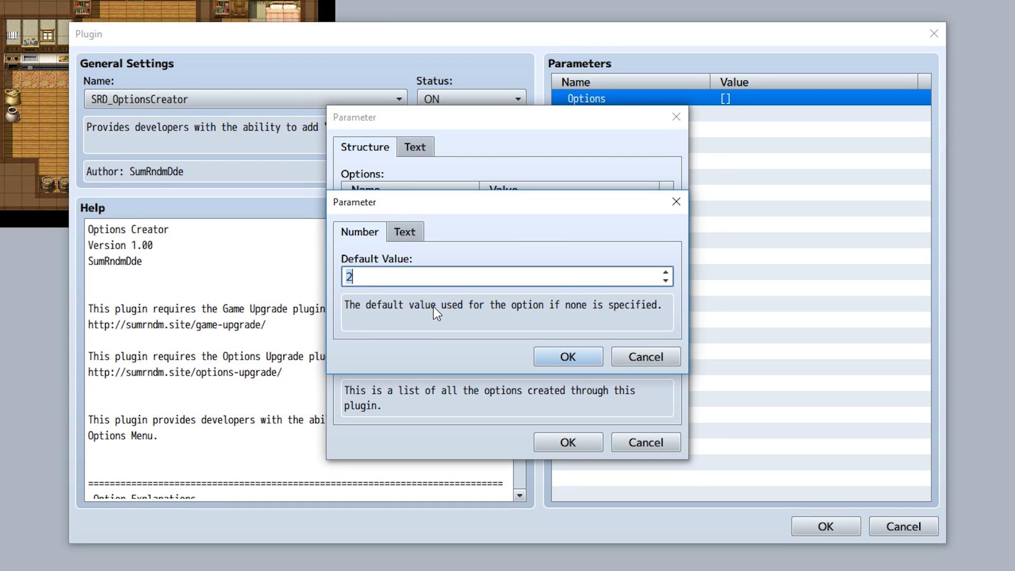
pyautogui.click(563, 359)
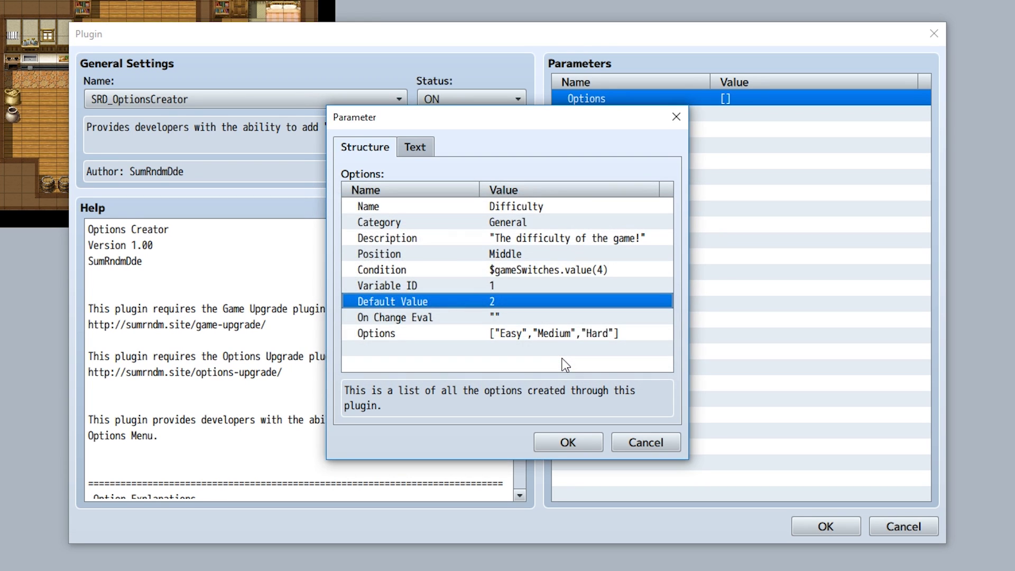
pyautogui.click(573, 445)
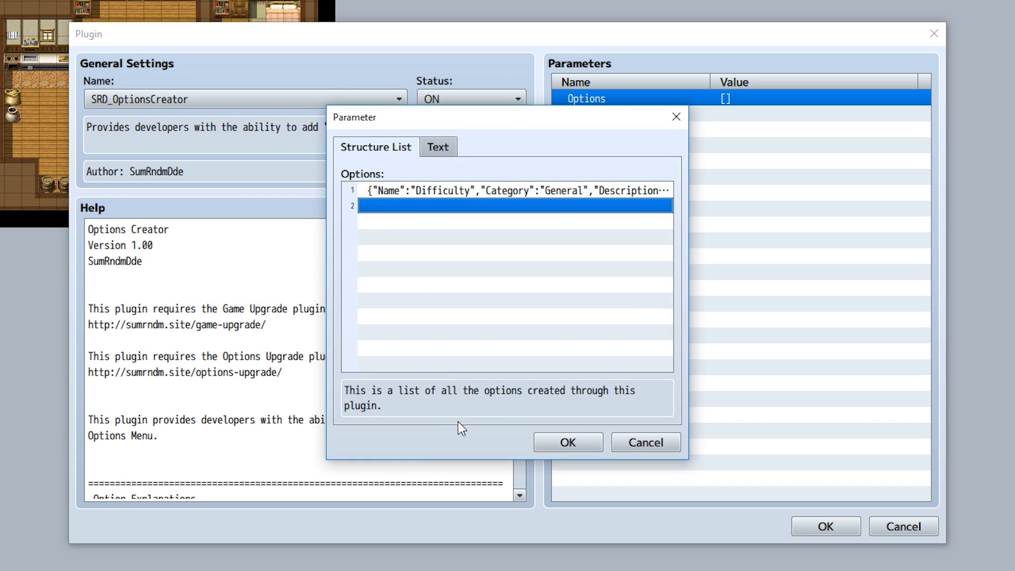
pyautogui.click(550, 440)
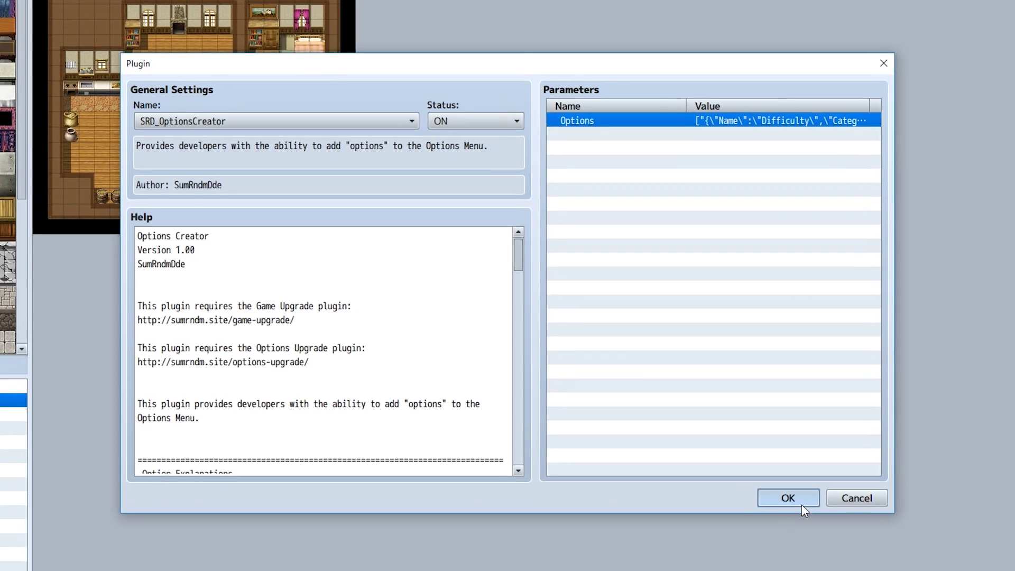
pyautogui.click(817, 526)
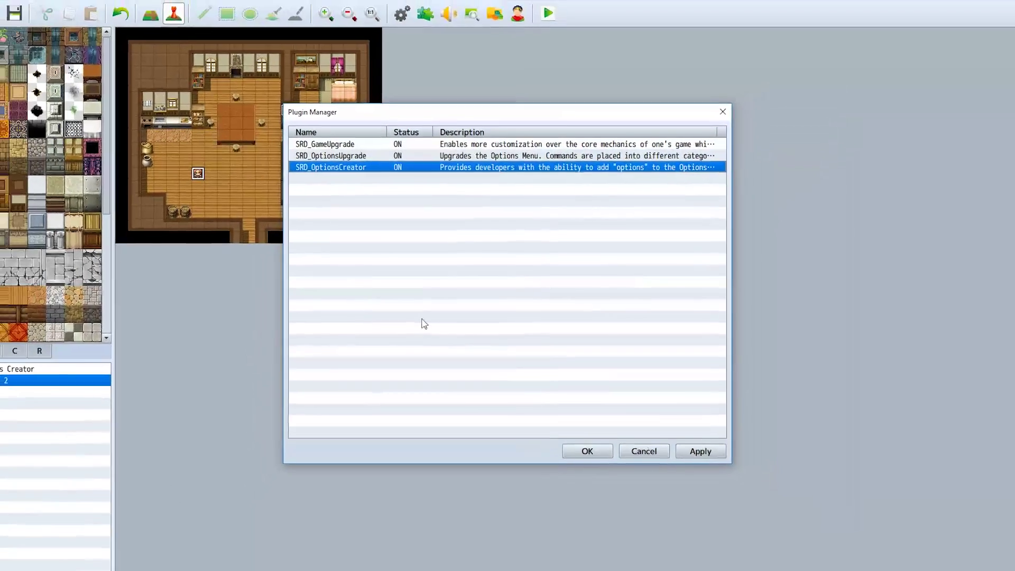
pyautogui.click(591, 442)
# Step: Create a new event on House 2 two tiles above the player's start and give it the orange-haired character image
pyautogui.keyDown('ctrl'); pyautogui.scroll(1, 397, 385); pyautogui.keyUp('ctrl')
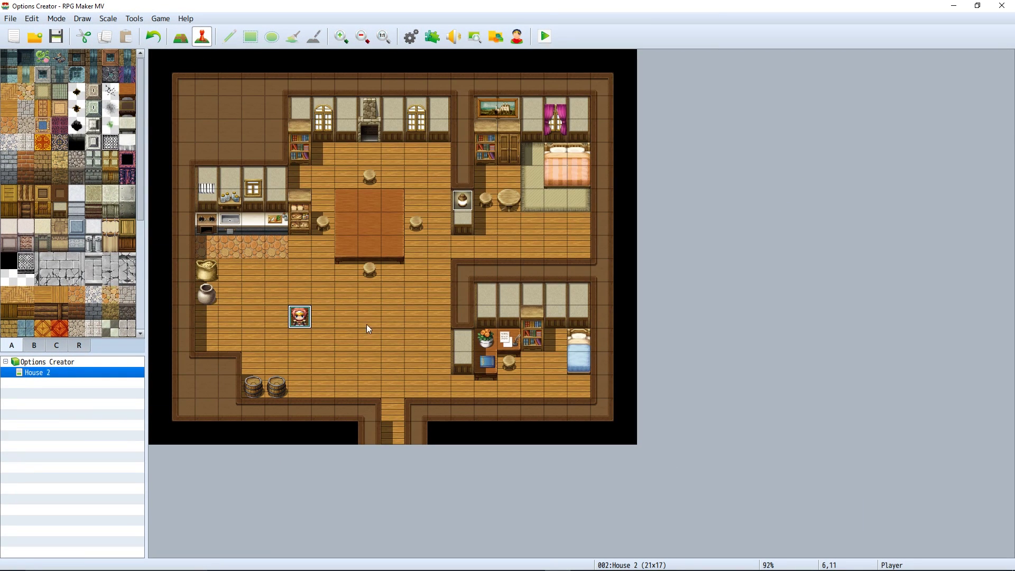
pyautogui.doubleClick(299, 270)
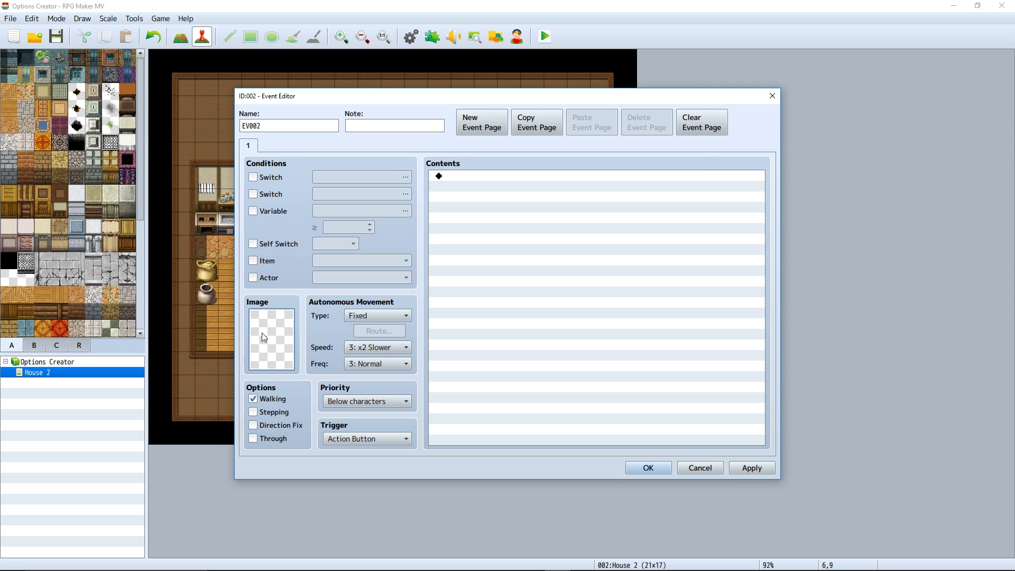
pyautogui.doubleClick(262, 332)
pyautogui.click(359, 193)
pyautogui.click(511, 202)
pyautogui.doubleClick(511, 202)
# Step: Add a Control Switches command to the event that turns switch 0004 ON
pyautogui.doubleClick(511, 235)
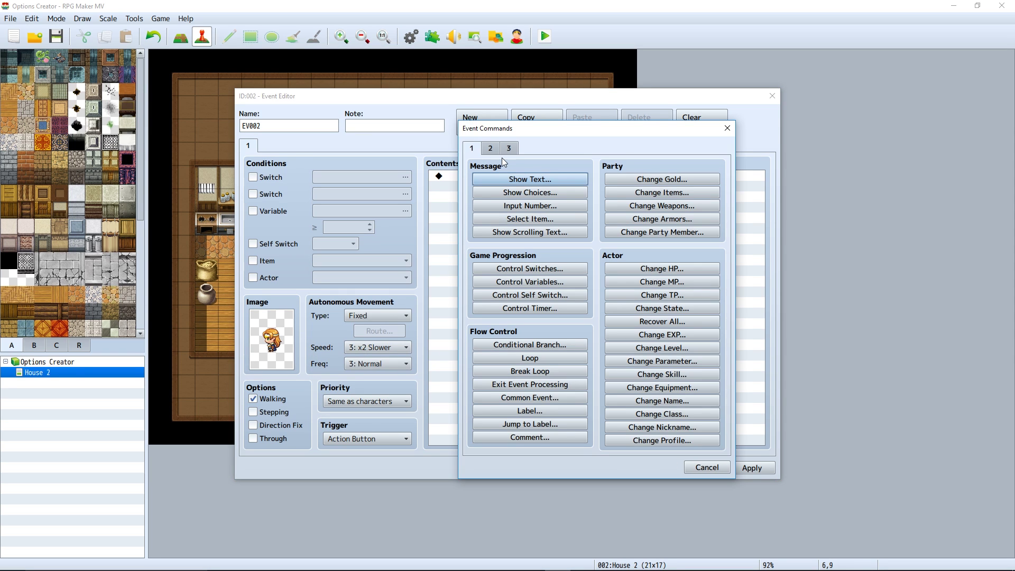
pyautogui.click(532, 270)
pyautogui.click(599, 276)
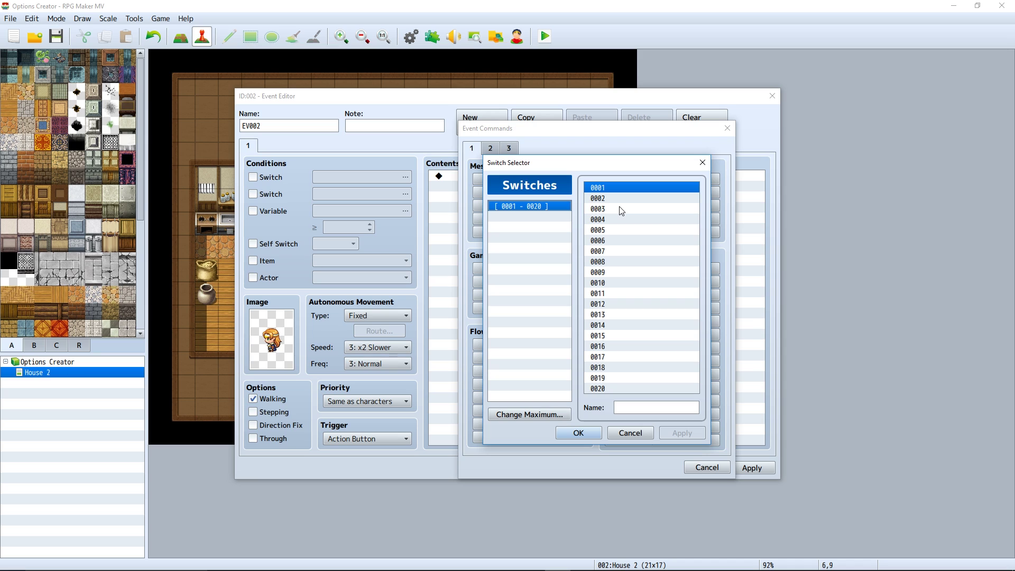
pyautogui.click(578, 433)
pyautogui.click(600, 344)
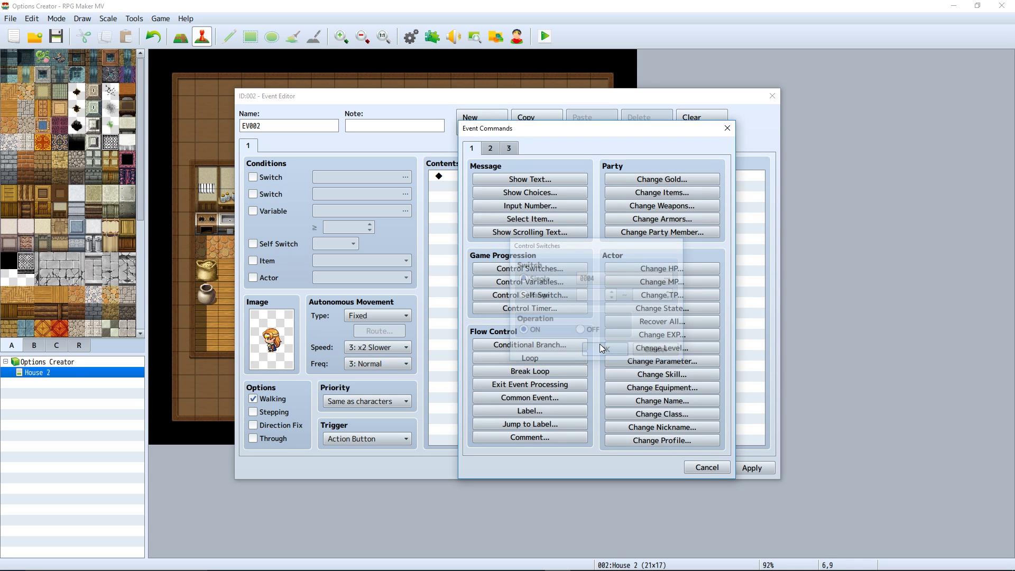
# Step: Add a Show Text command reading "Switch is ON!" and save the event
pyautogui.click(493, 183)
pyautogui.write('Switch ')
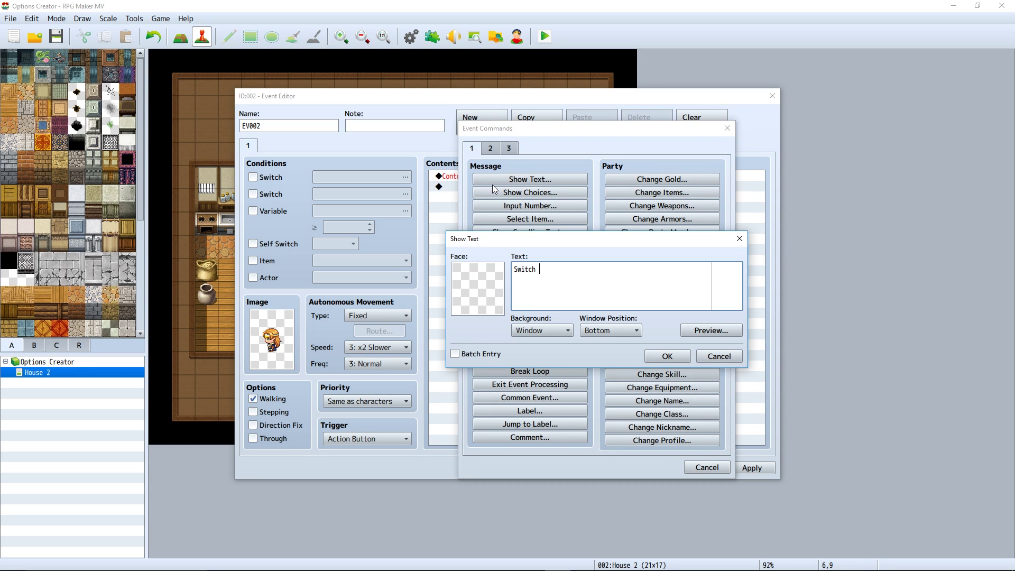
pyautogui.write('is ON!')
pyautogui.click(659, 353)
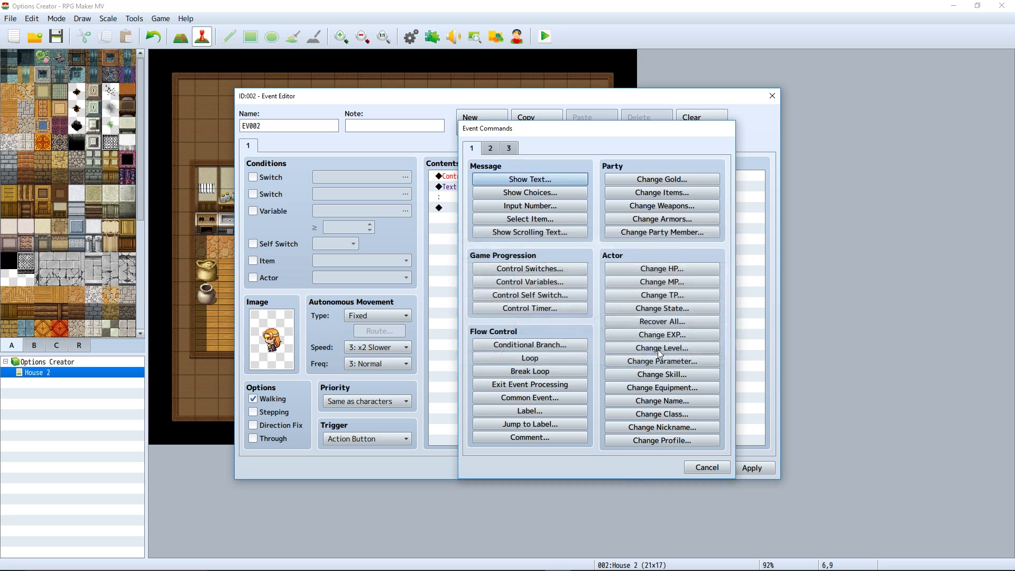
pyautogui.click(645, 470)
# Step: Start a playtest and check the General category of the game's Options menu before triggering the event
pyautogui.hotkey('ctrl', 'r')
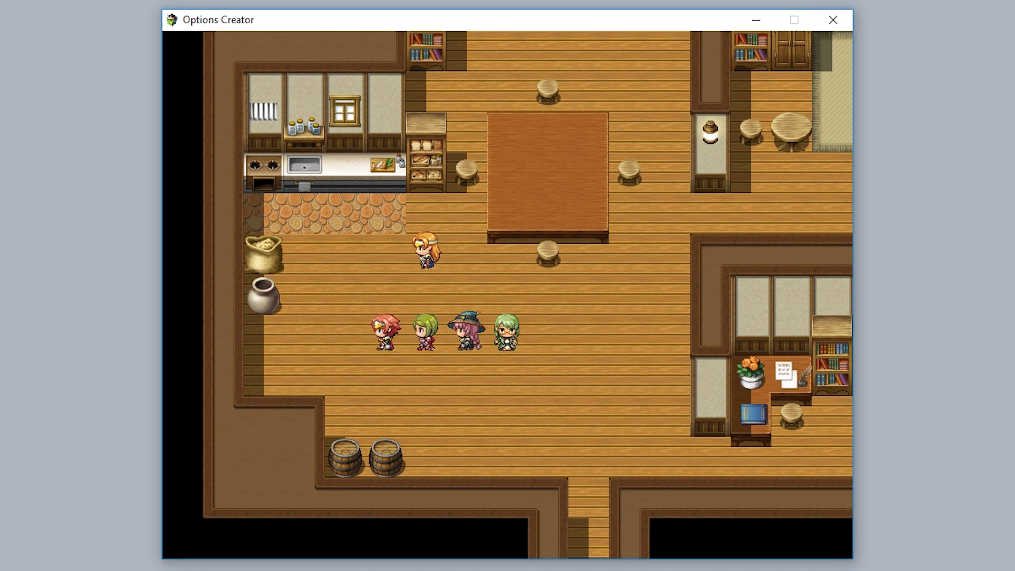
pyautogui.press('Right')
pyautogui.press('Right')
pyautogui.press('Right')
pyautogui.press('Escape')
pyautogui.press('Up')
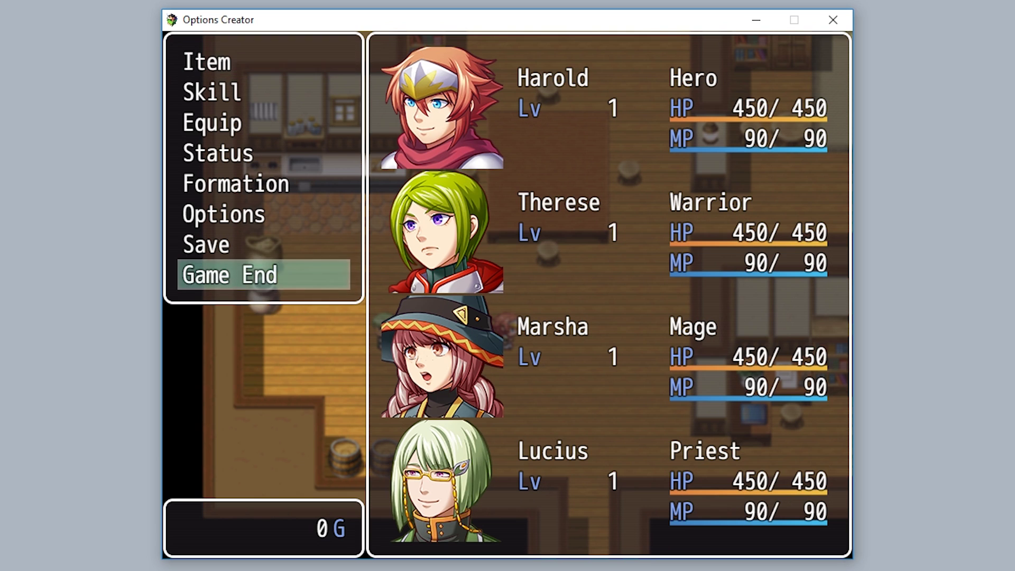
pyautogui.press('Up')
pyautogui.press('Up')
pyautogui.press('Return')
pyautogui.press('Return')
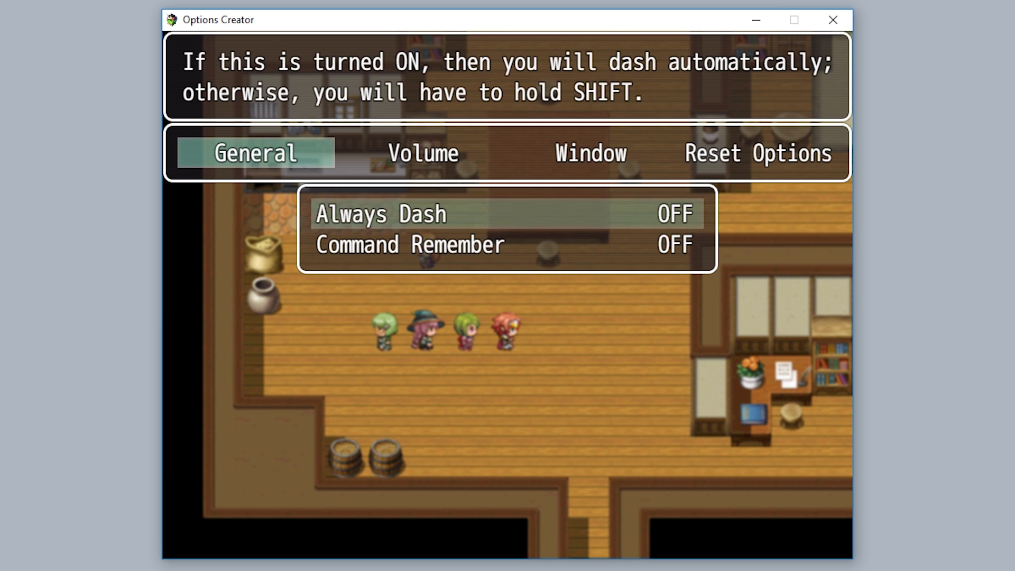
# Step: Leave the game menus, walk to the new event and trigger it to turn the switch on
pyautogui.press('Escape')
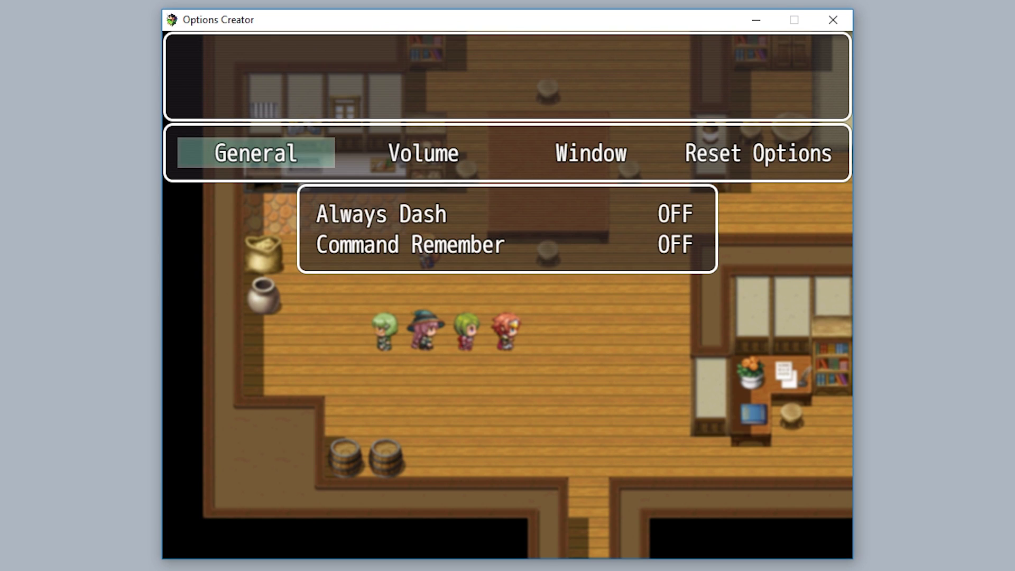
pyautogui.press('Escape')
pyautogui.press('Escape')
pyautogui.press('Left')
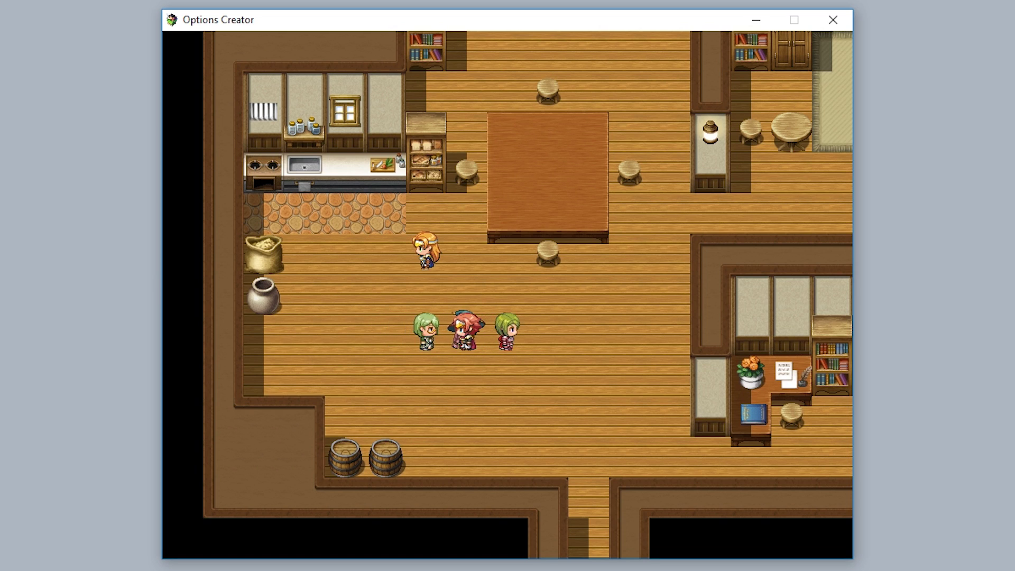
pyautogui.press('Up')
pyautogui.press('Left')
pyautogui.press('Up')
pyautogui.press('Return')
pyautogui.press('Return')
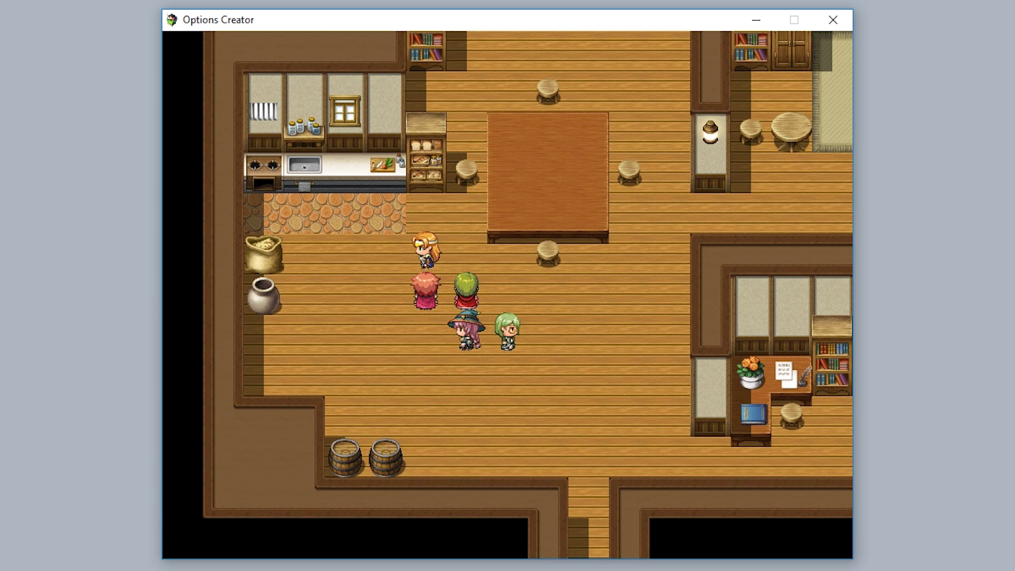
# Step: Reopen the General category of the game's Options menu and highlight the Difficulty option
pyautogui.press('Escape')
pyautogui.press('Up')
pyautogui.press('Up')
pyautogui.press('Up')
pyautogui.press('Return')
pyautogui.press('Return')
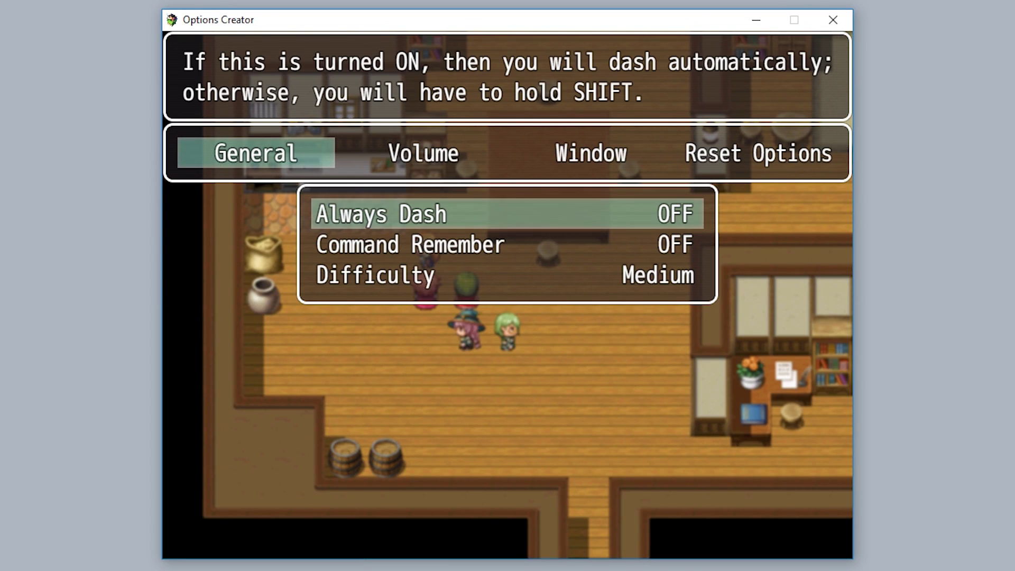
pyautogui.press('Down')
pyautogui.press('Down')
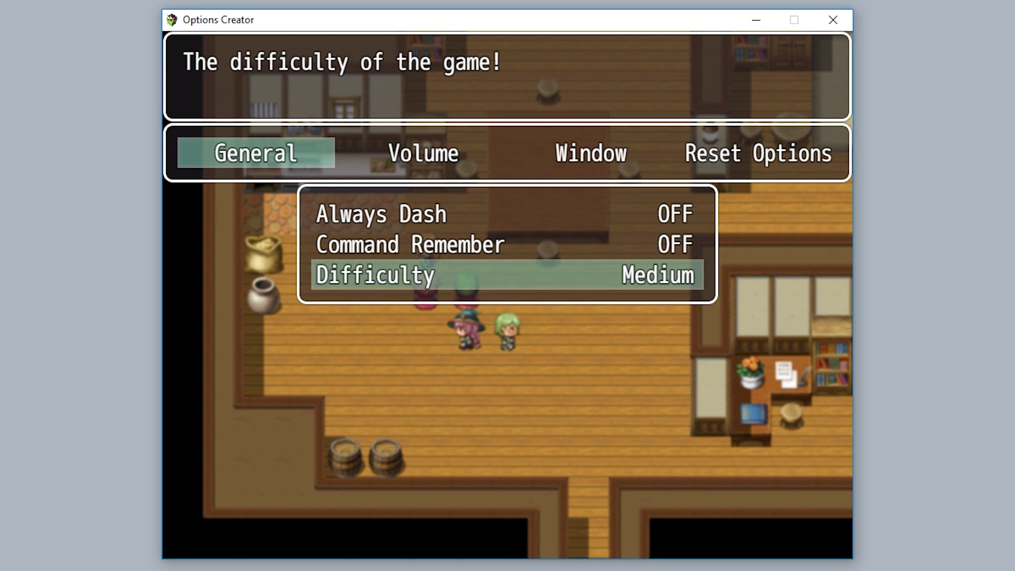
# Step: Cycle the Difficulty option through its choices and leave it on Easy
pyautogui.press('Left')
pyautogui.press('Left')
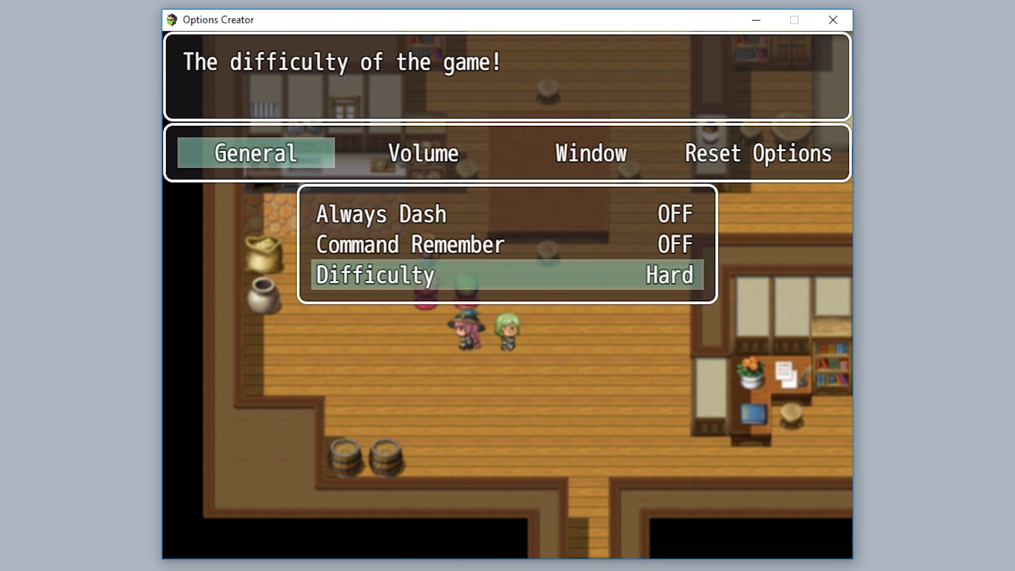
pyautogui.press('Left')
pyautogui.press('Right')
pyautogui.press('Left')
pyautogui.press('Left')
pyautogui.press('Right')
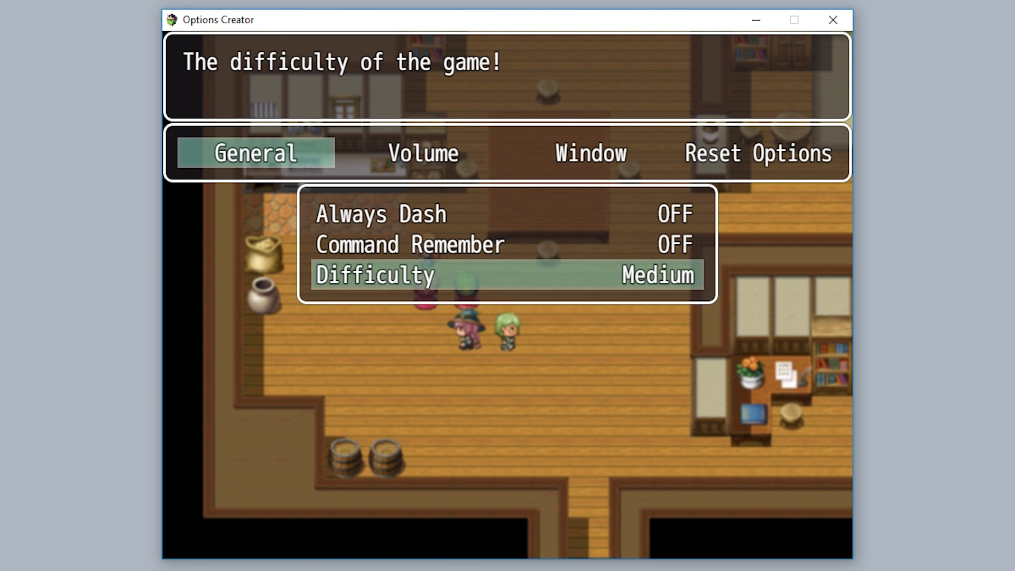
pyautogui.press('Left')
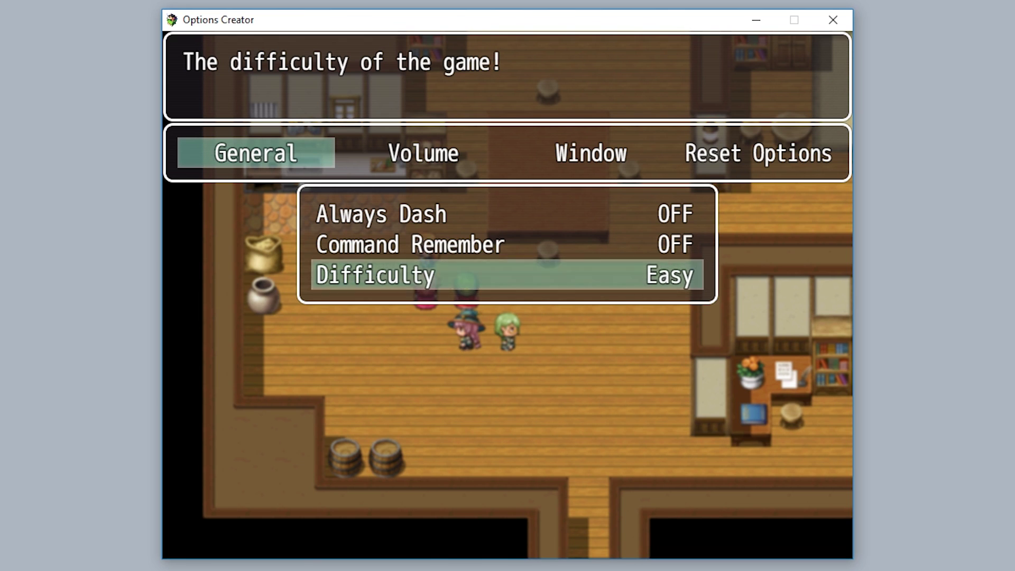
# Step: Return to the game map and open the Developer Tools console beside the game window
pyautogui.press('Escape')
pyautogui.press('Escape')
pyautogui.press('Escape')
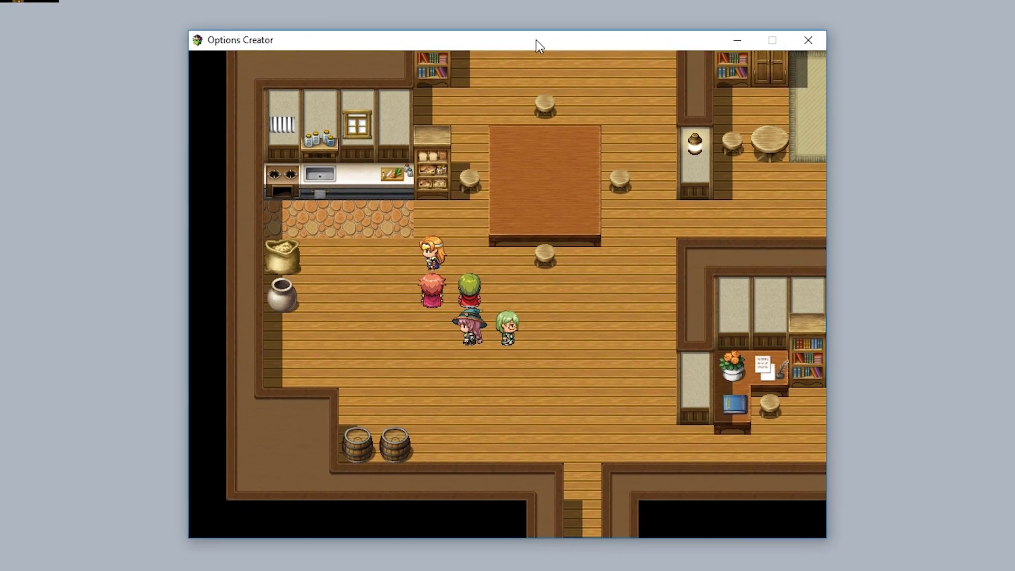
pyautogui.press('F8')
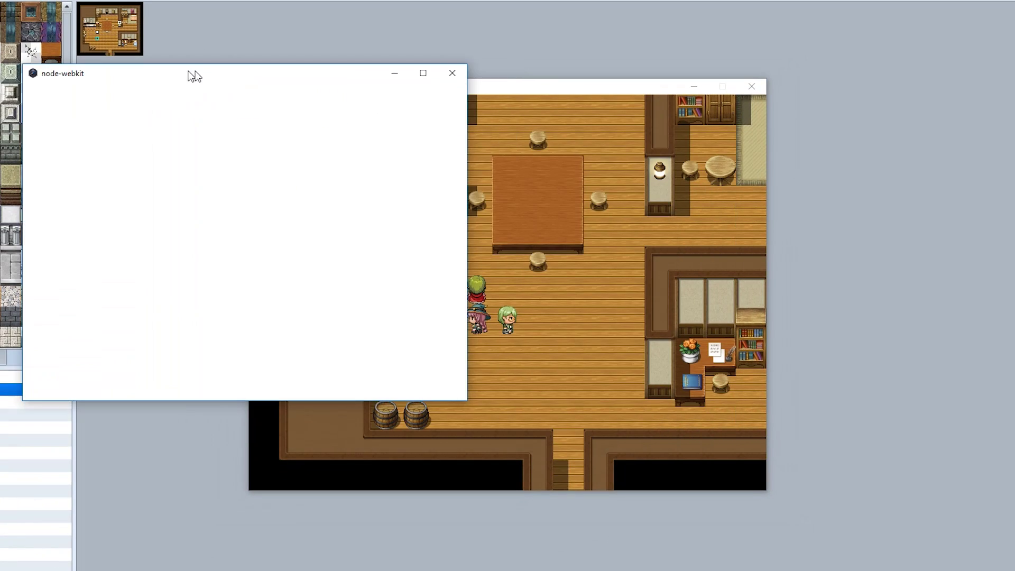
pyautogui.moveTo(194, 76); pyautogui.dragTo(181, 76)
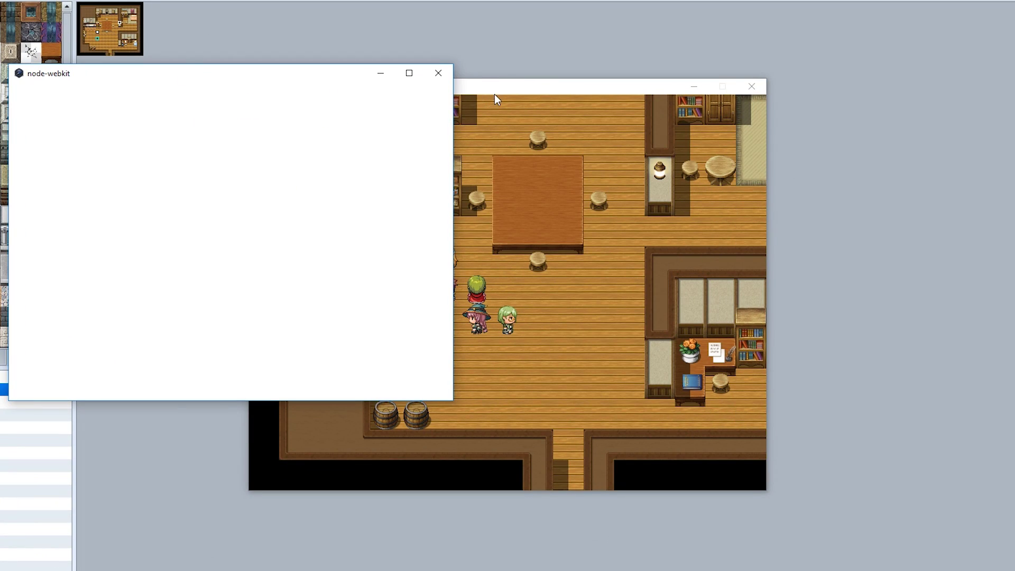
pyautogui.moveTo(484, 88); pyautogui.dragTo(668, 87)
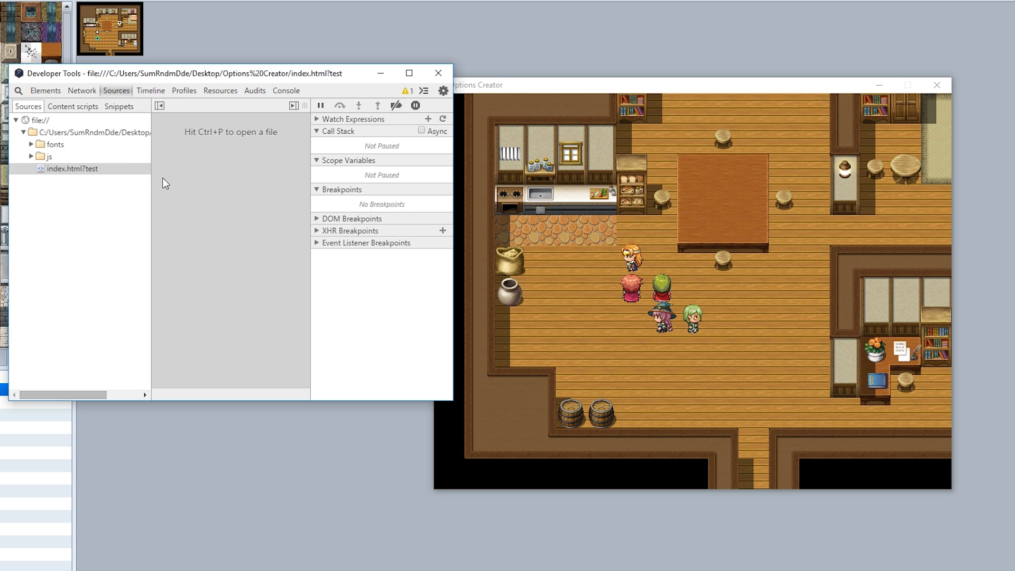
pyautogui.click(286, 90)
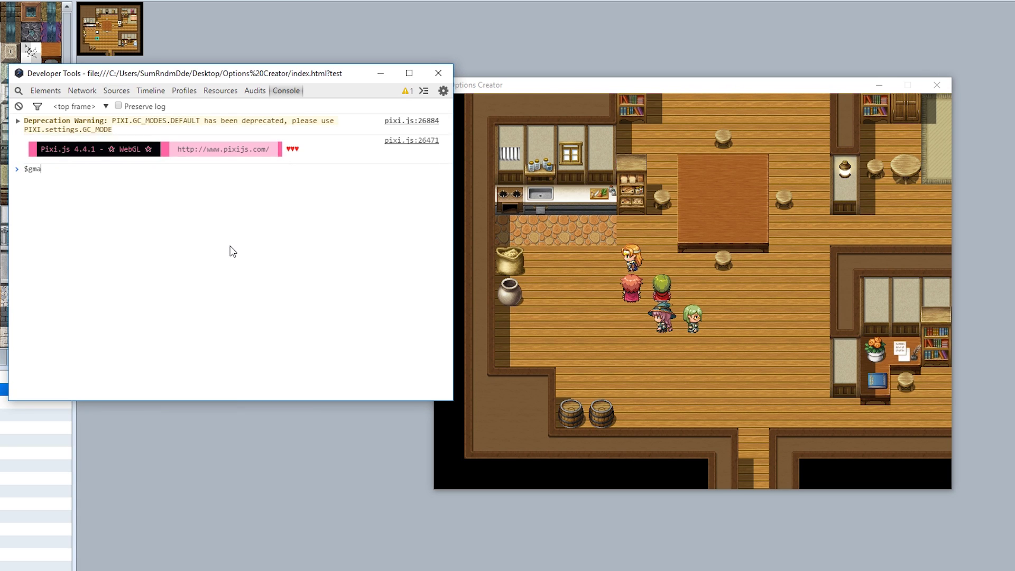
# Step: Evaluate $gameVariables.value(1) in the console to check the Difficulty variable's value
pyautogui.write('$gmae')
pyautogui.press('BackSpace')
pyautogui.press('BackSpace')
pyautogui.press('BackSpace')
pyautogui.write('ame')
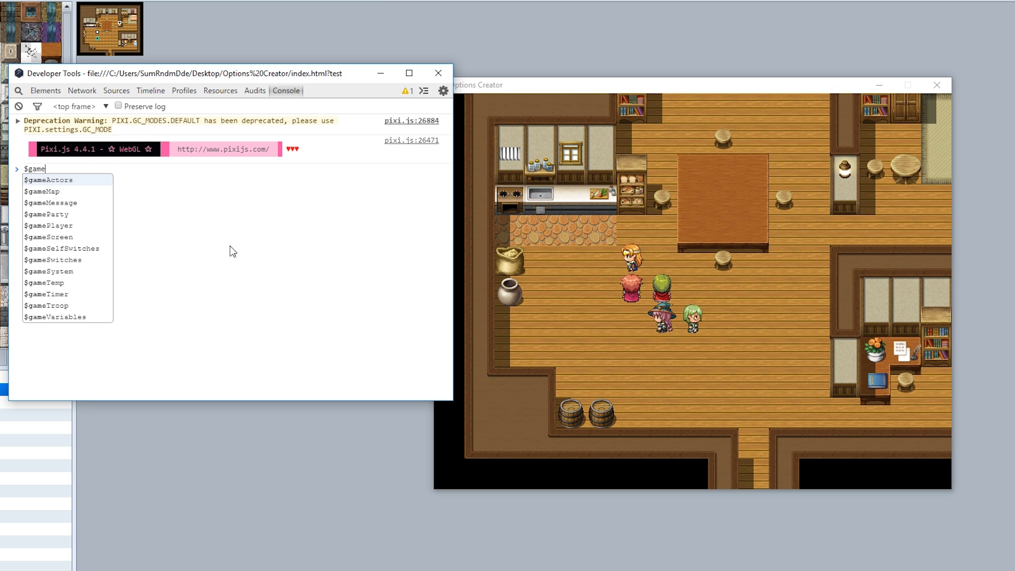
pyautogui.write('Variables.value')
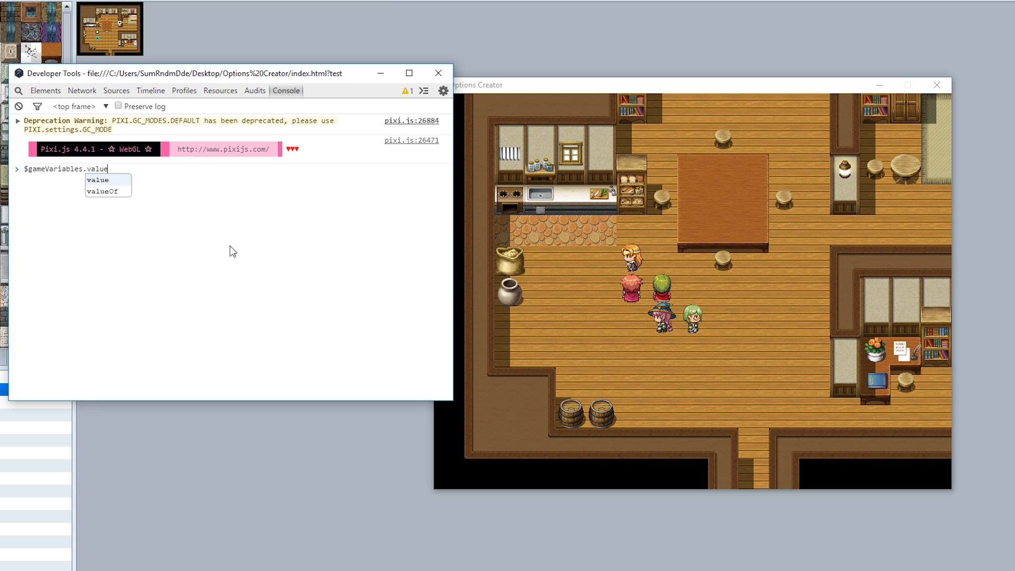
pyautogui.write('(1')
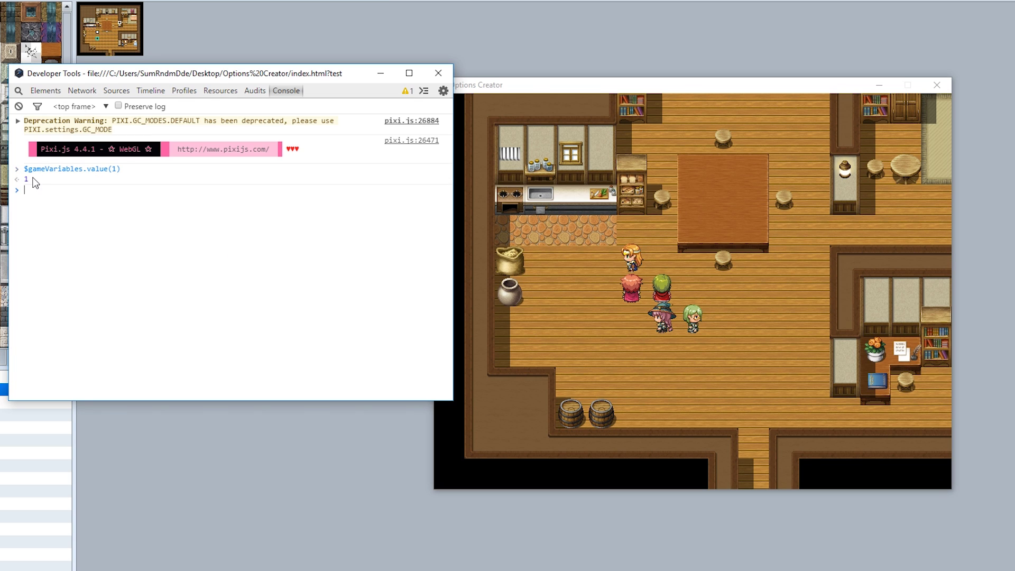
# Step: Set the Difficulty option to Medium in the game's Options menu and re-evaluate $gameVariables.value(1) in the console
pyautogui.rightClick(635, 344)
pyautogui.doubleClick(510, 235)
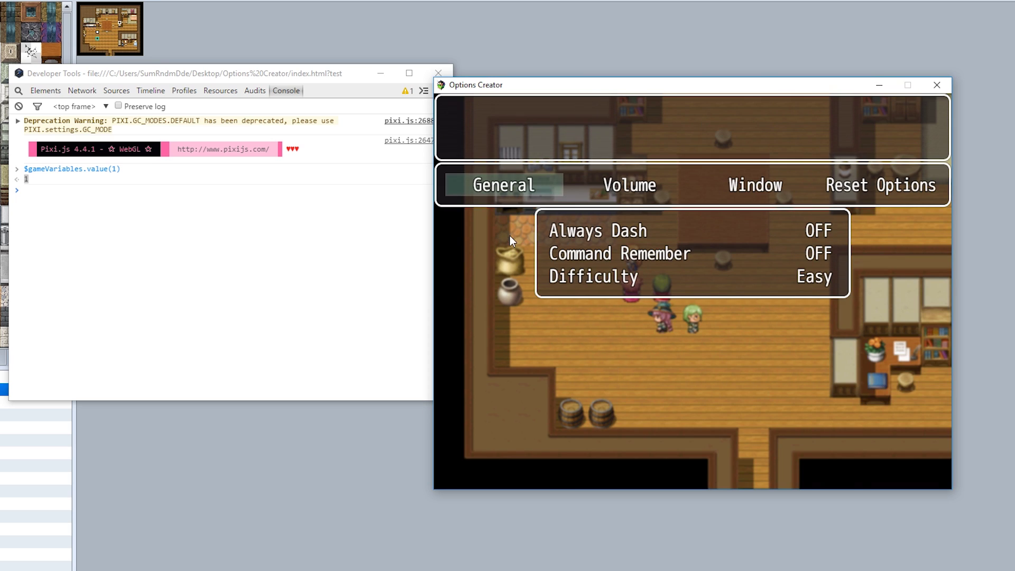
pyautogui.press('Return')
pyautogui.doubleClick(661, 273)
pyautogui.rightClick(679, 279)
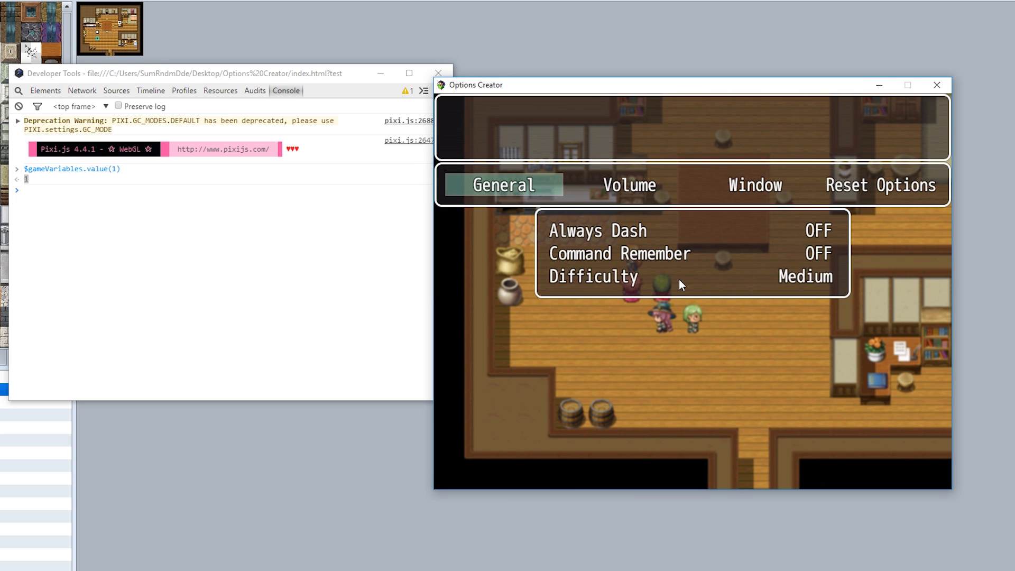
pyautogui.rightClick(679, 280)
pyautogui.rightClick(678, 279)
pyautogui.click(386, 263)
pyautogui.press('Up')
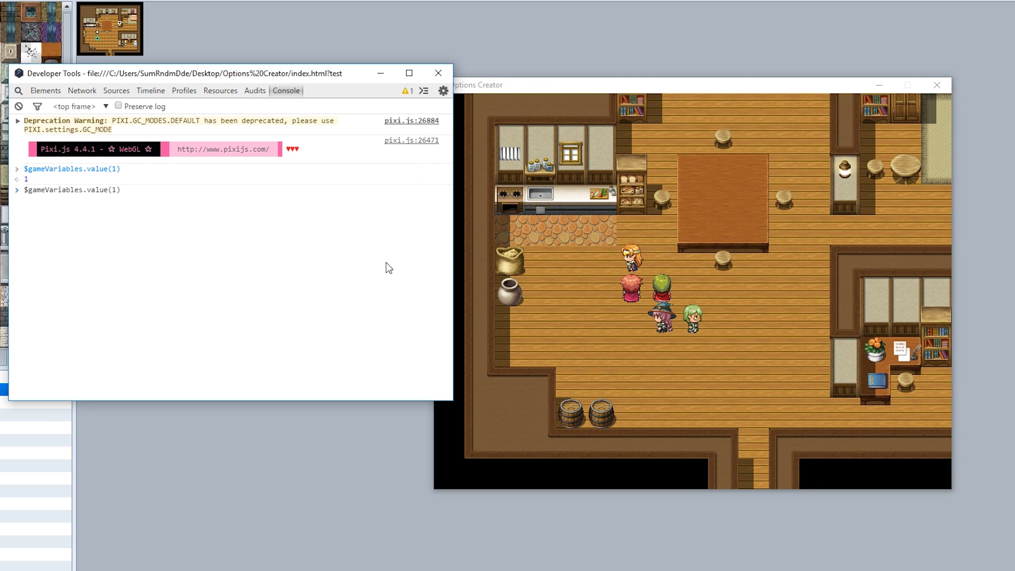
# Step: Advance the Difficulty option to the choice after Medium and evaluate $gameVariables.value(1) in the console again
pyautogui.rightClick(610, 320)
pyautogui.doubleClick(551, 231)
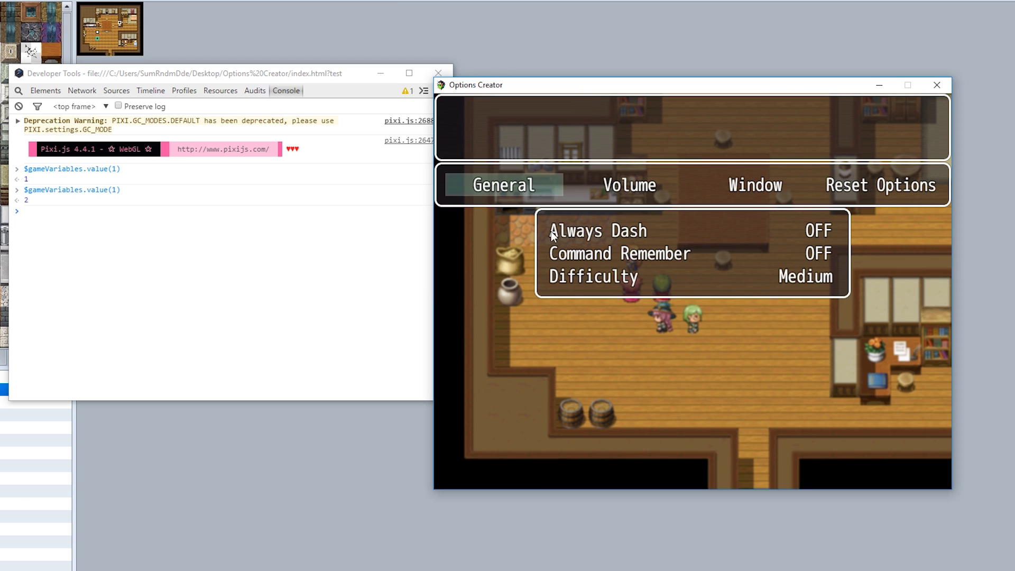
pyautogui.click(533, 201)
pyautogui.doubleClick(615, 273)
pyautogui.rightClick(616, 273)
pyautogui.rightClick(615, 272)
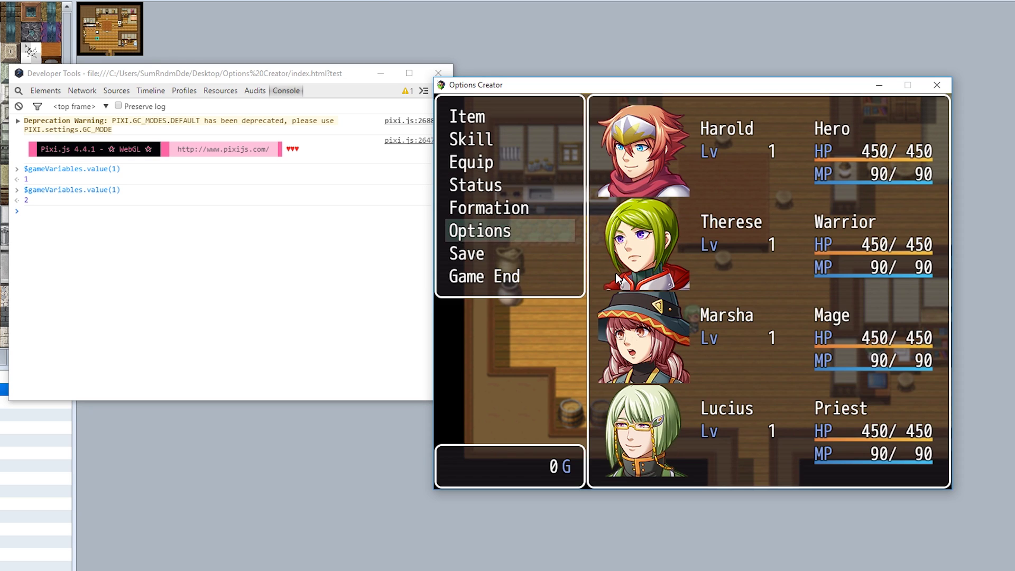
pyautogui.rightClick(616, 273)
pyautogui.click(307, 277)
pyautogui.press('Up')
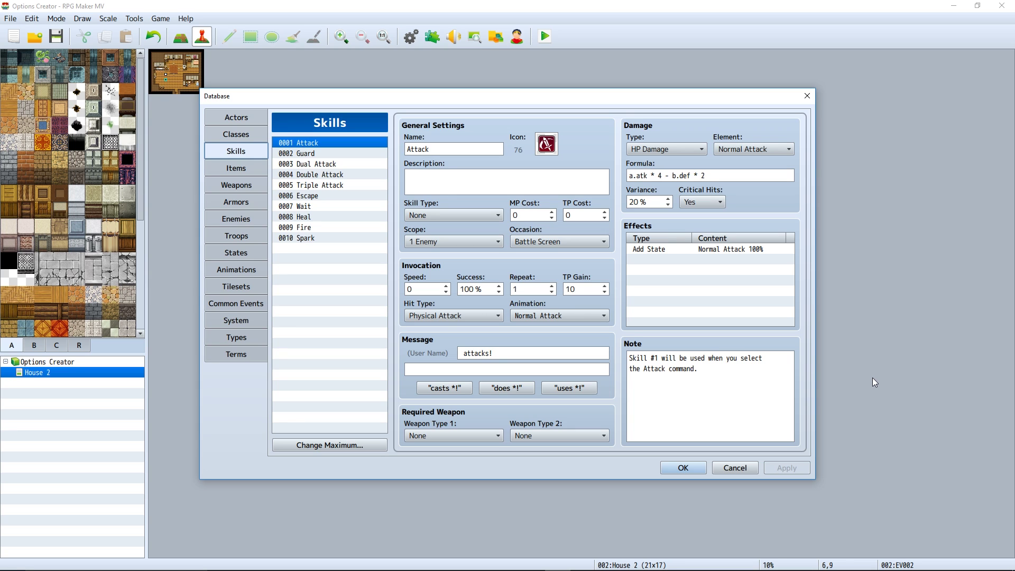
# Step: Enclose the Attack skill's damage formula in the Database in parentheses: (a.atk * 4 - b.def * 2)
pyautogui.click(318, 228)
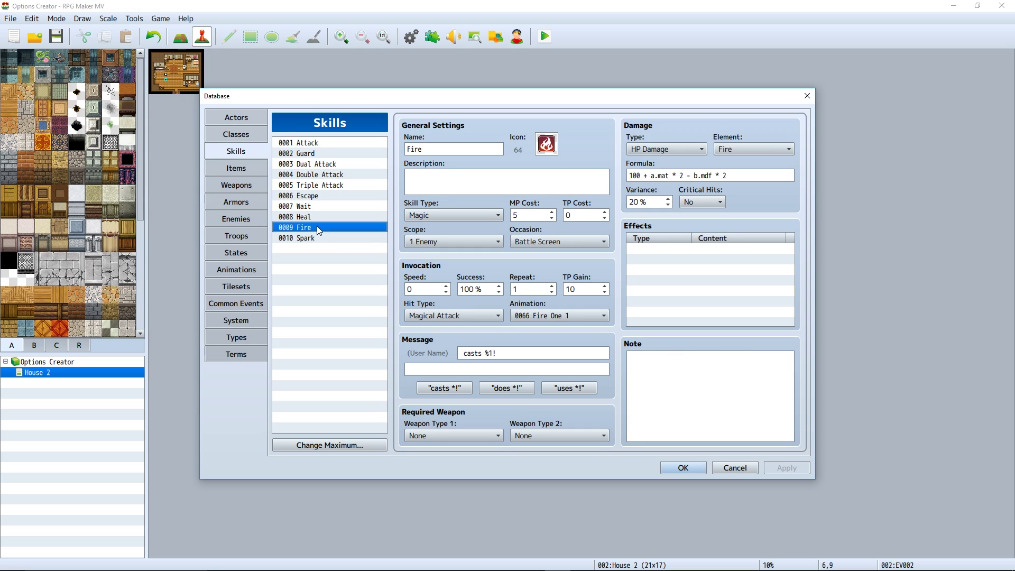
pyautogui.click(314, 144)
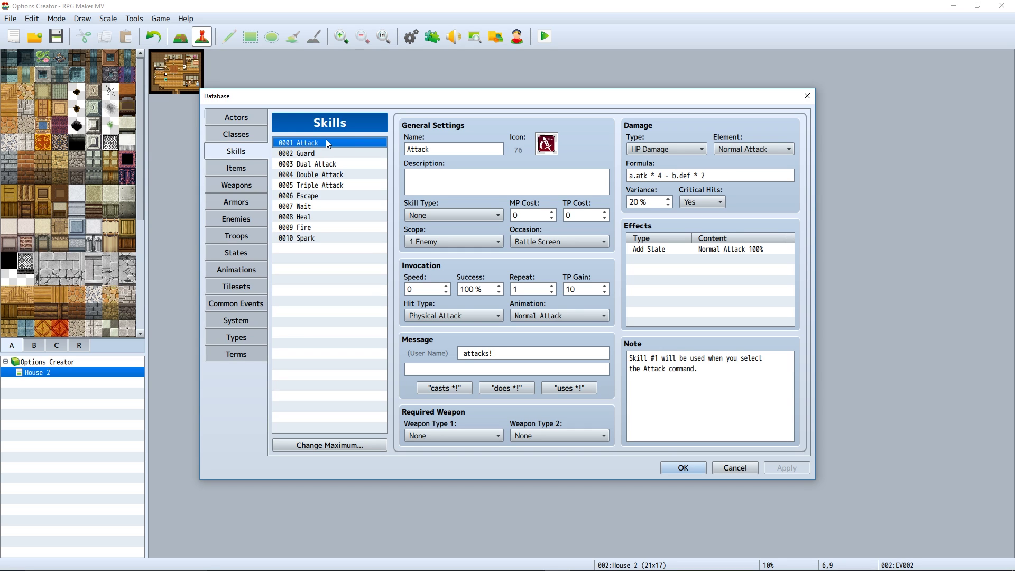
pyautogui.click(654, 175)
pyautogui.click(731, 177)
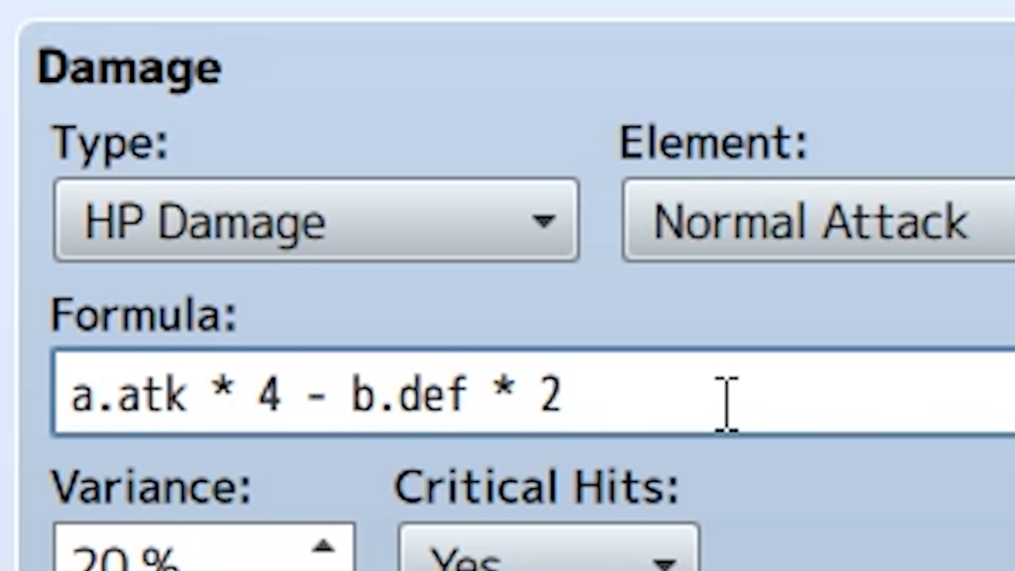
pyautogui.write(')')
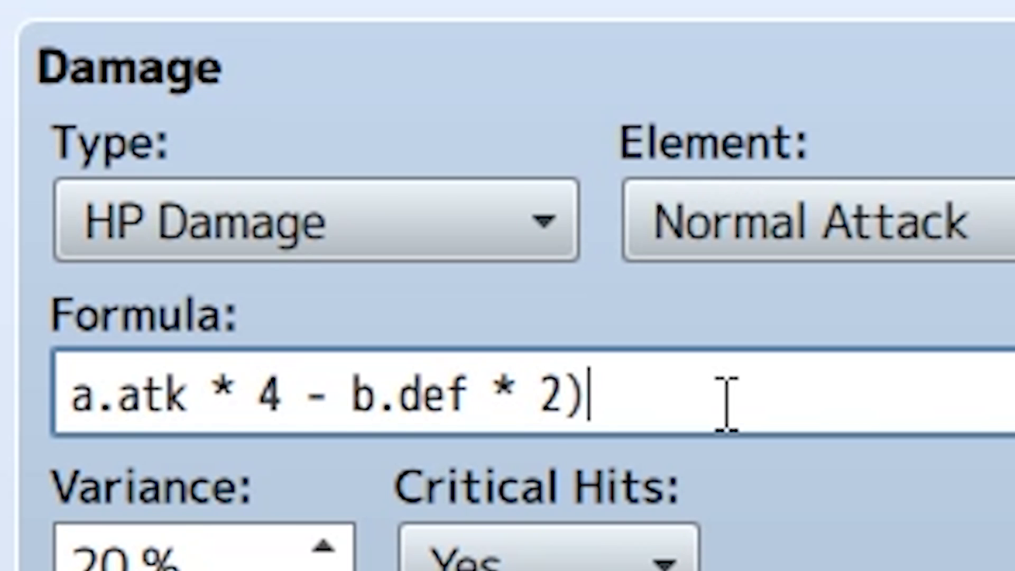
pyautogui.click(91, 391)
pyautogui.write('(')
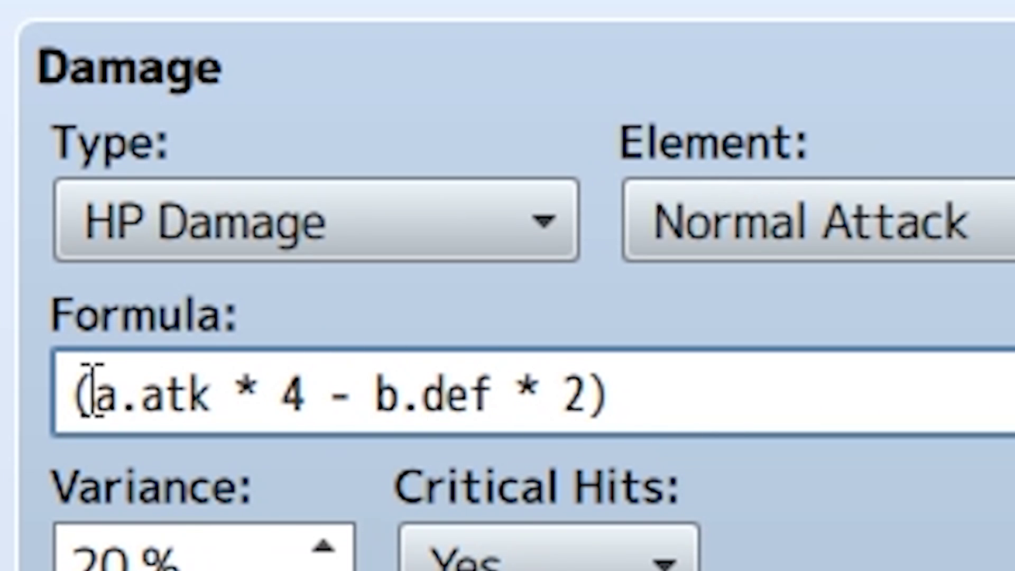
# Step: Append the difficulty multiplier * (3 - v[1]) to the end of the Attack skill's damage formula
pyautogui.click(761, 418)
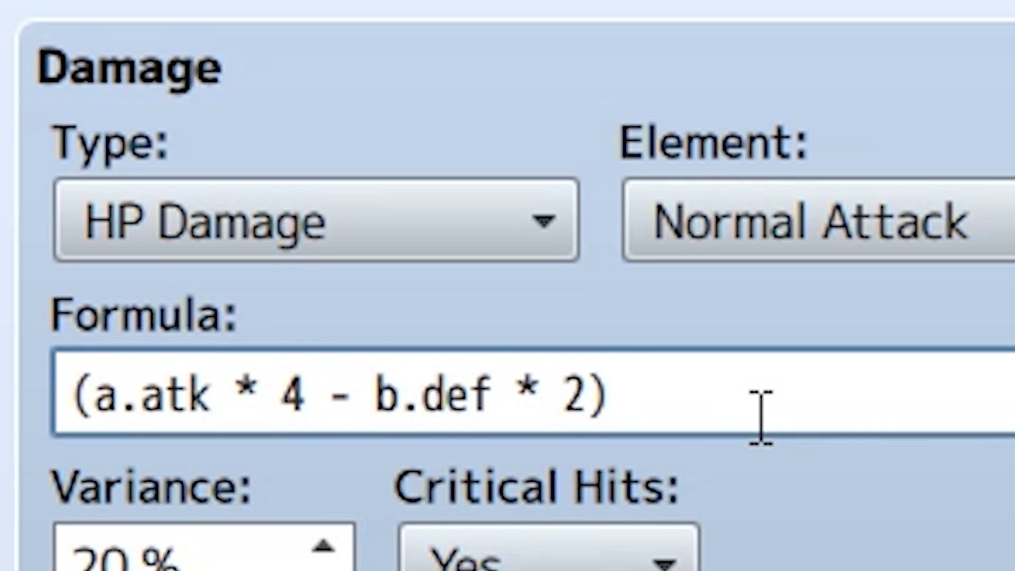
pyautogui.write('+')
pyautogui.press('BackSpace')
pyautogui.write('* 2)')
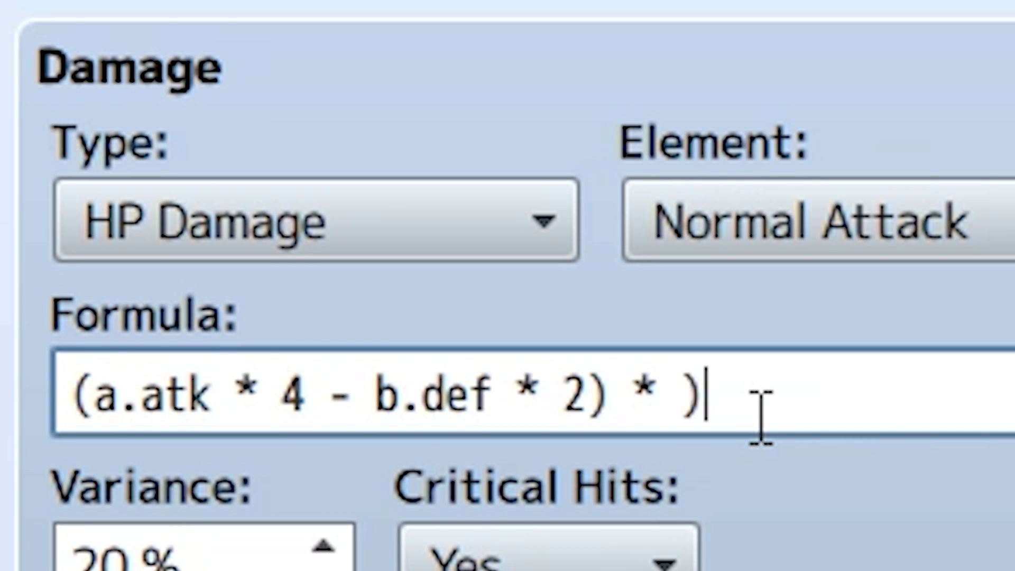
pyautogui.press('BackSpace')
pyautogui.write('(2')
pyautogui.press('BackSpace')
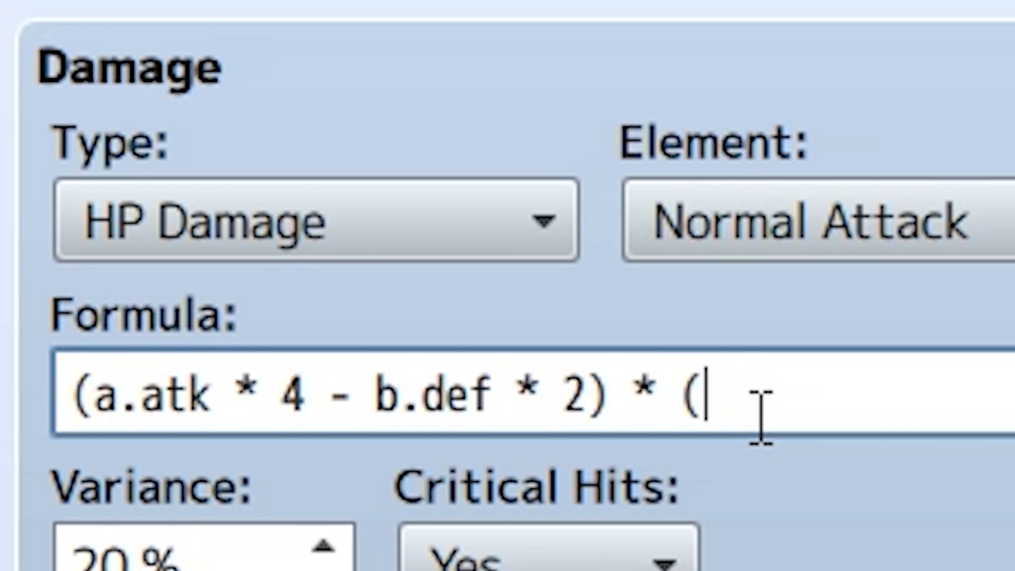
pyautogui.write('3 -')
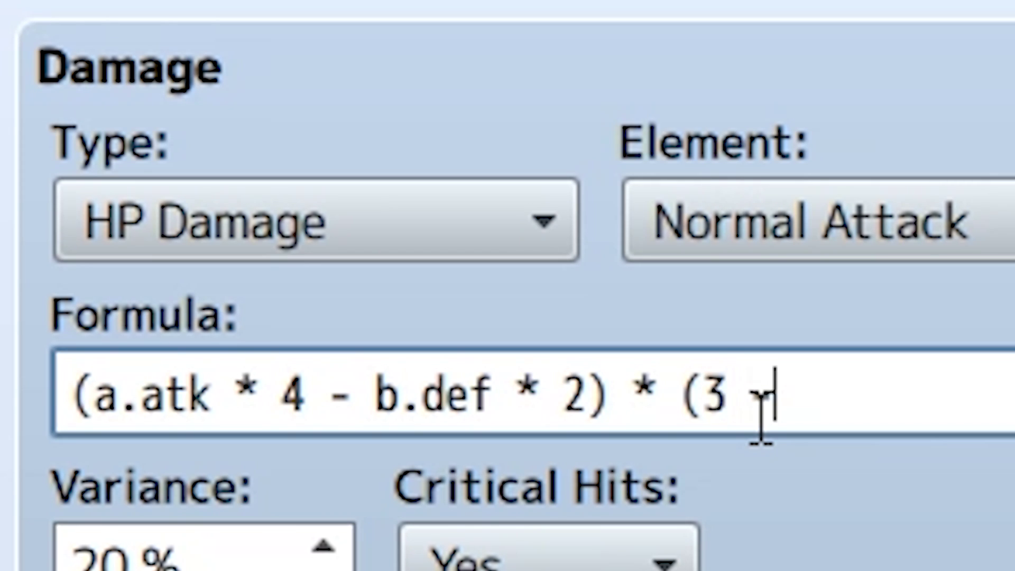
pyautogui.write(' v[1]')
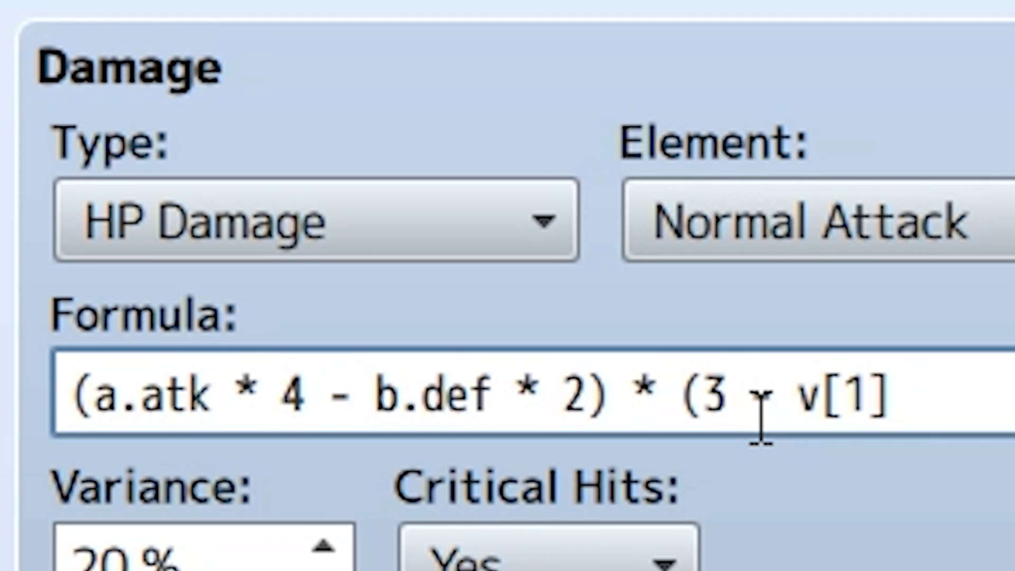
pyautogui.write(')')
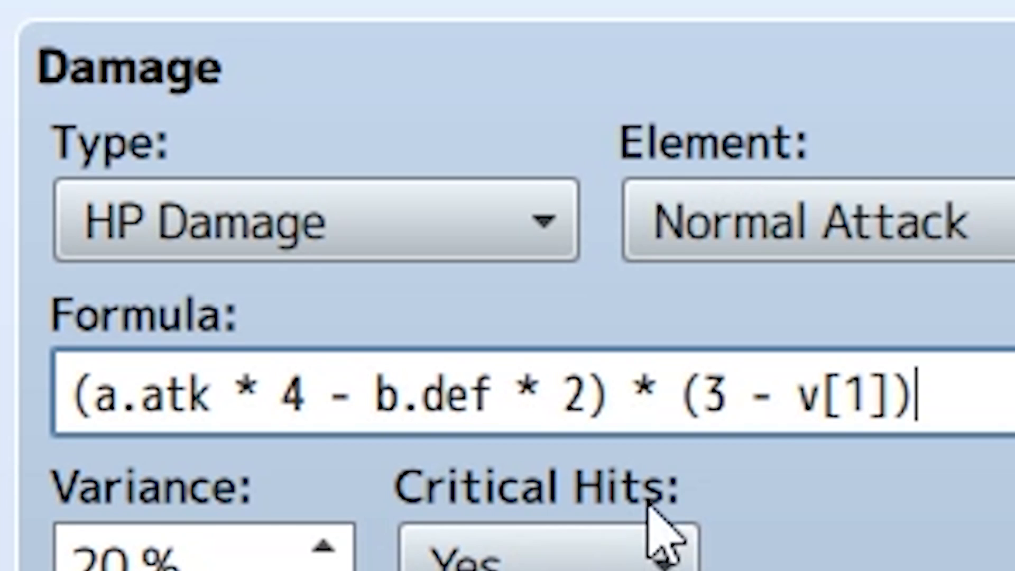
# Step: Replace the 3 in the formula's difficulty multiplier with 4, giving (4 - v[1])
pyautogui.moveTo(685, 417); pyautogui.dragTo(728, 399)
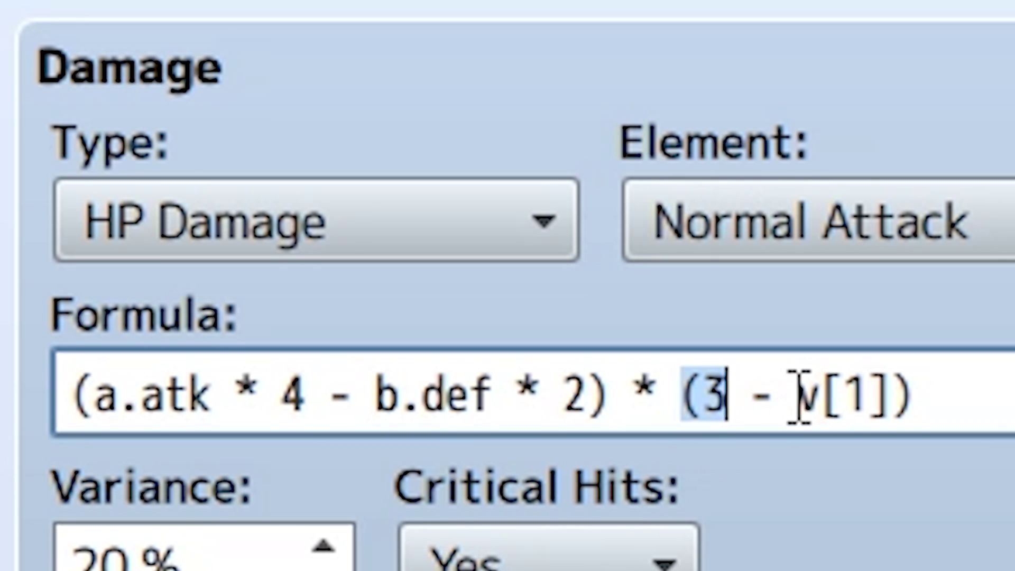
pyautogui.moveTo(798, 397); pyautogui.dragTo(888, 397)
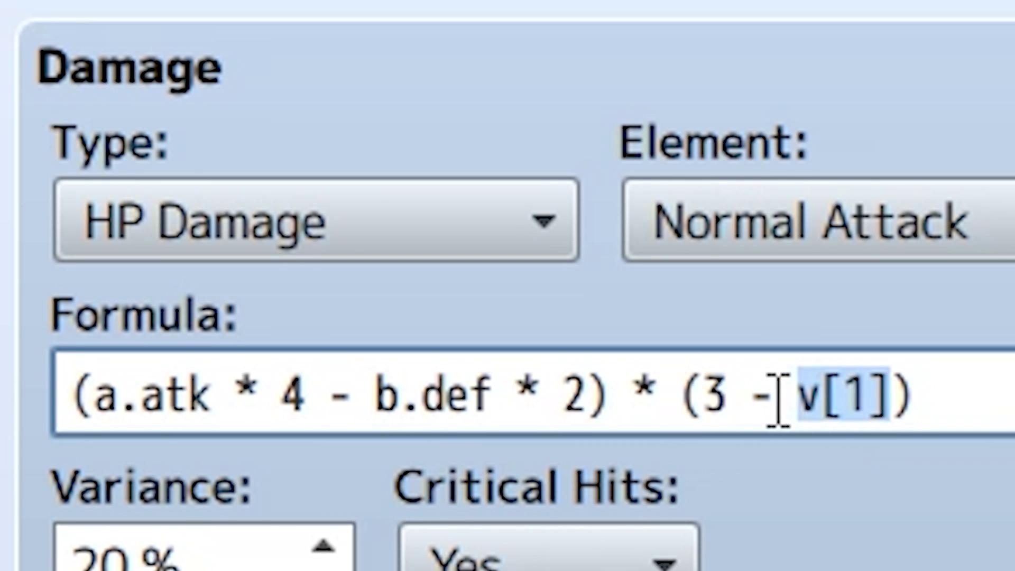
pyautogui.click(705, 412)
pyautogui.press('Right')
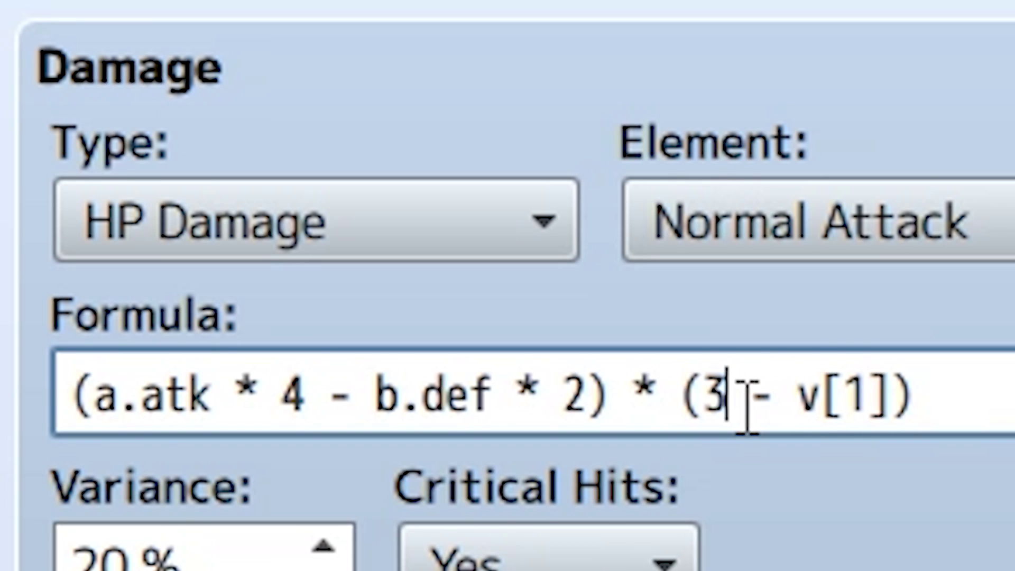
pyautogui.press('BackSpace')
pyautogui.write('4')
# Step: Examine the parts of the Attack formula, highlighting the base damage term and the 4 and v[1] of the multiplier
pyautogui.moveTo(745, 415); pyautogui.dragTo(705, 415)
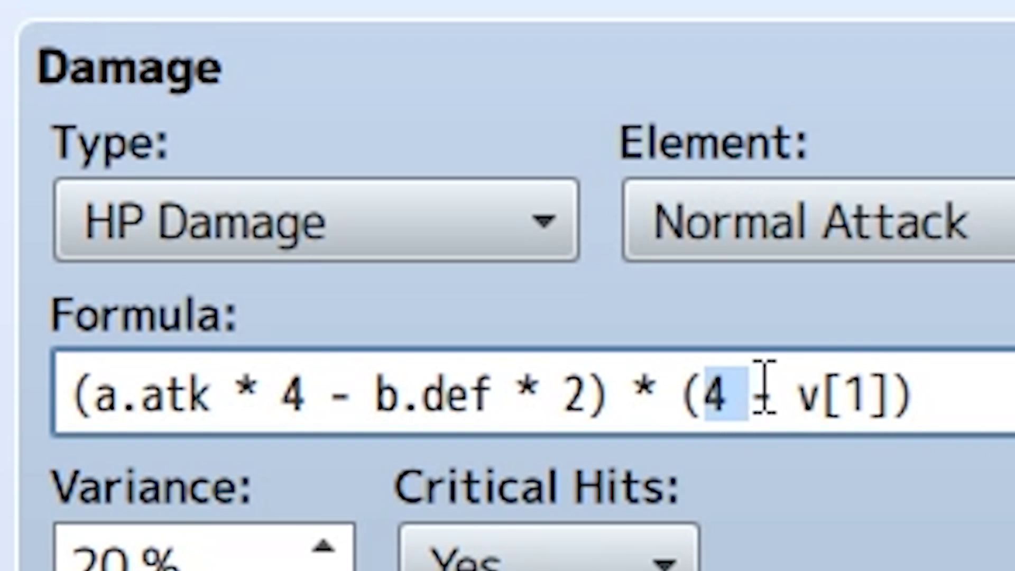
pyautogui.moveTo(774, 401); pyautogui.dragTo(893, 414)
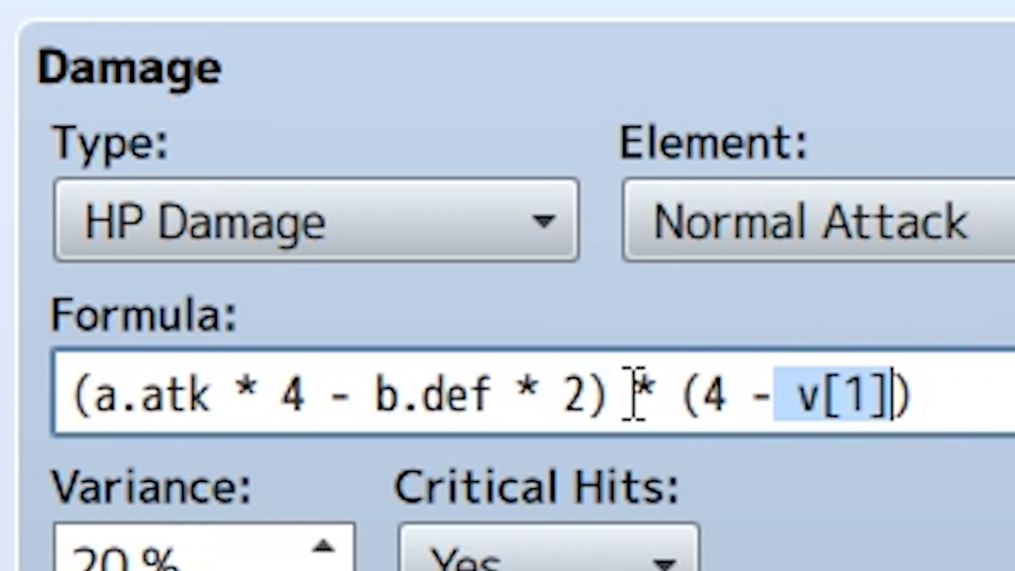
pyautogui.moveTo(607, 396); pyautogui.dragTo(22, 404)
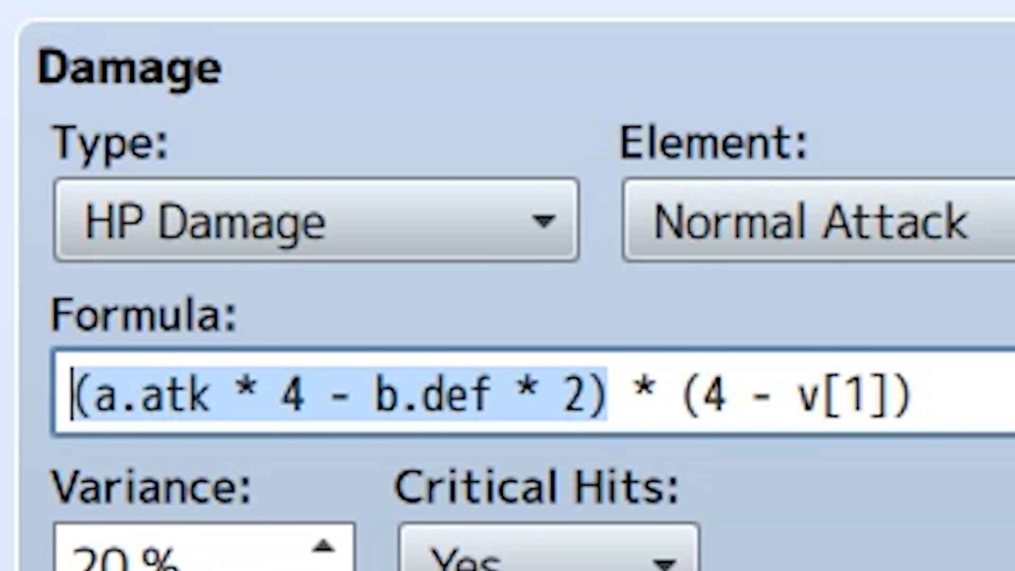
pyautogui.moveTo(735, 407); pyautogui.dragTo(716, 413)
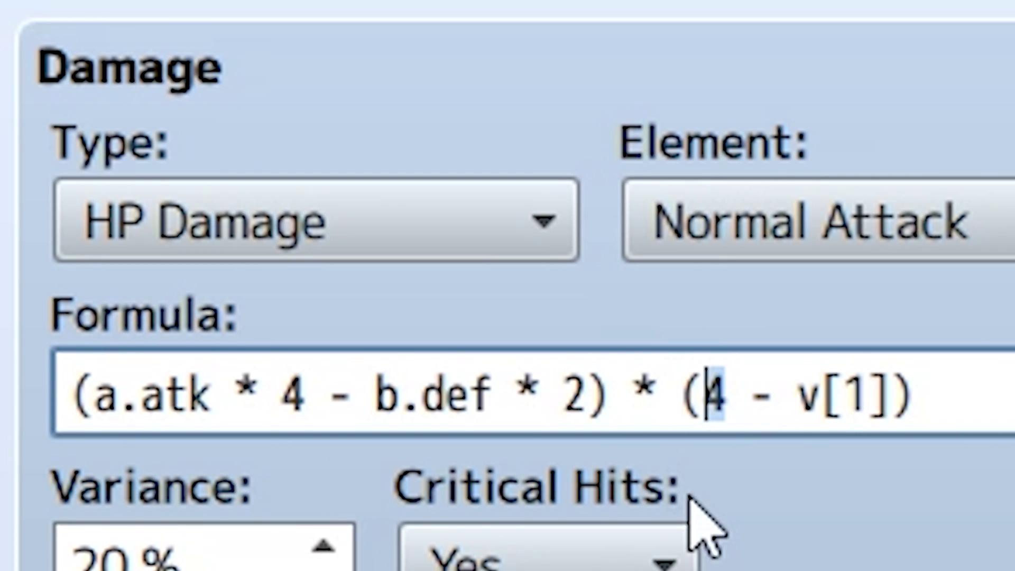
pyautogui.press('Left')
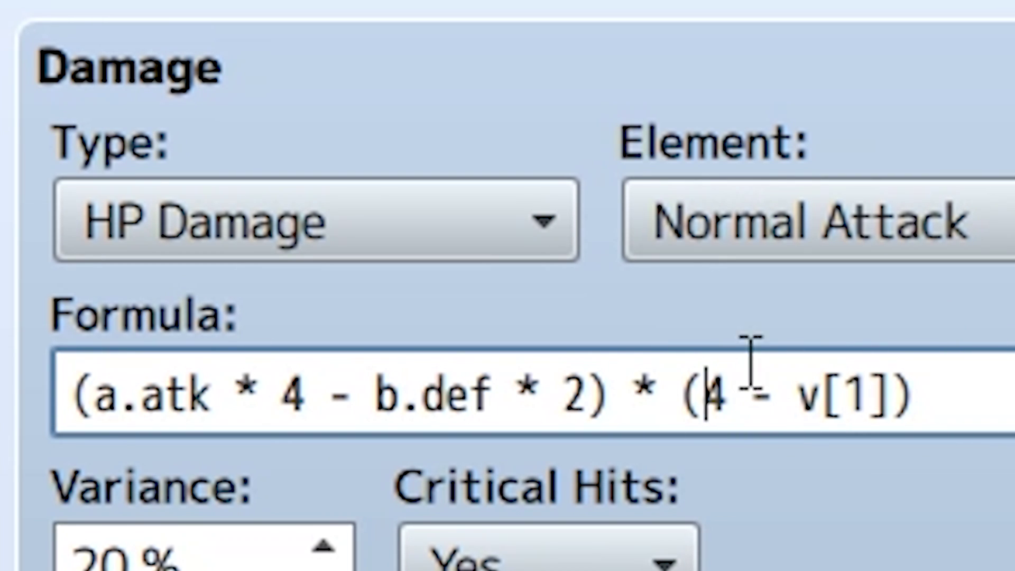
pyautogui.click(607, 386)
pyautogui.hotkey('shift', 'Home')
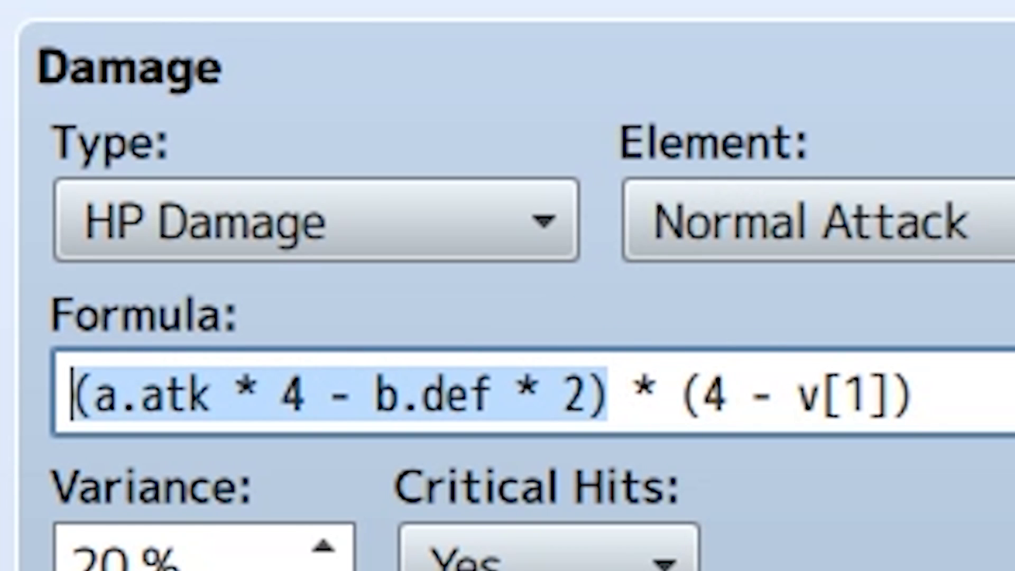
pyautogui.click(740, 415)
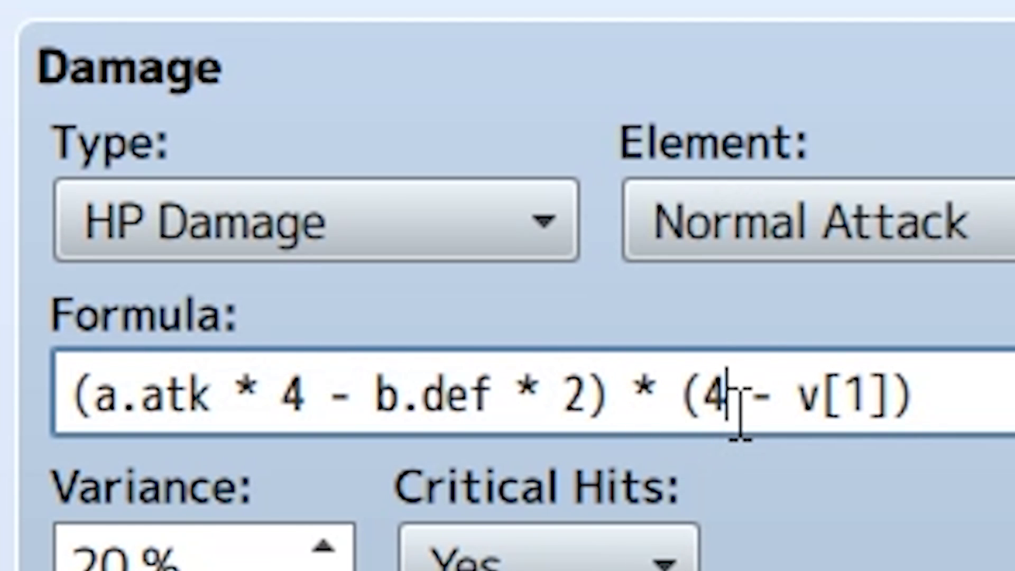
pyautogui.moveTo(879, 399); pyautogui.dragTo(525, 362)
pyautogui.doubleClick(598, 399)
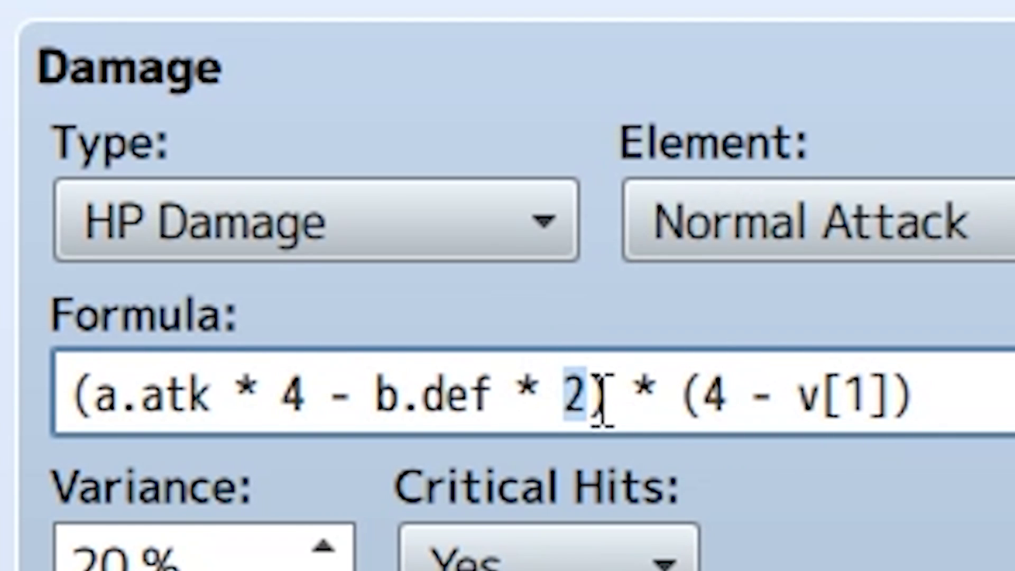
pyautogui.click(630, 399)
pyautogui.hotkey('shift', 'Home')
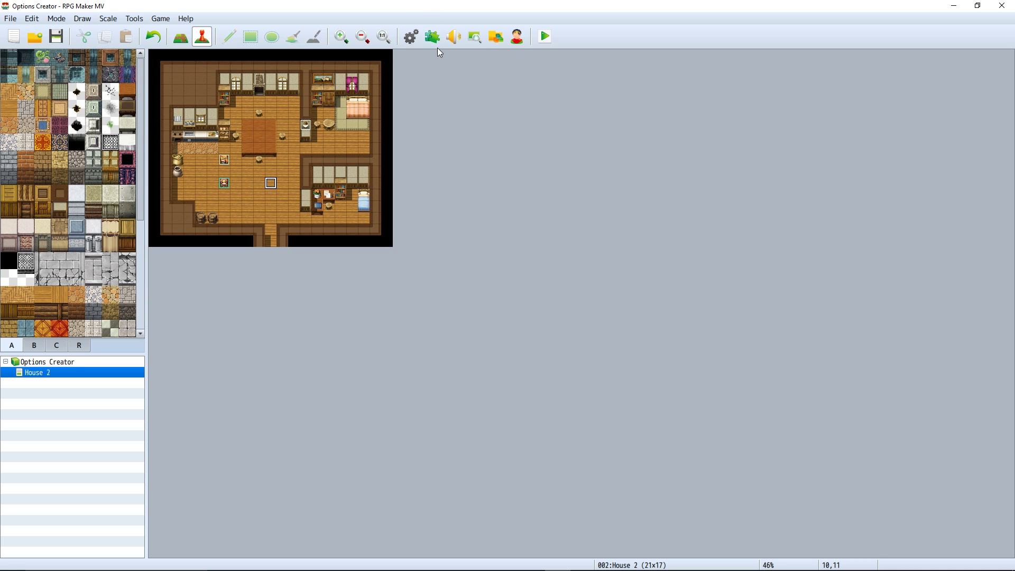
# Step: Add a second option to the SRD_OptionsCreator plugin's Options parameter and name it Show Followers
pyautogui.click(432, 36)
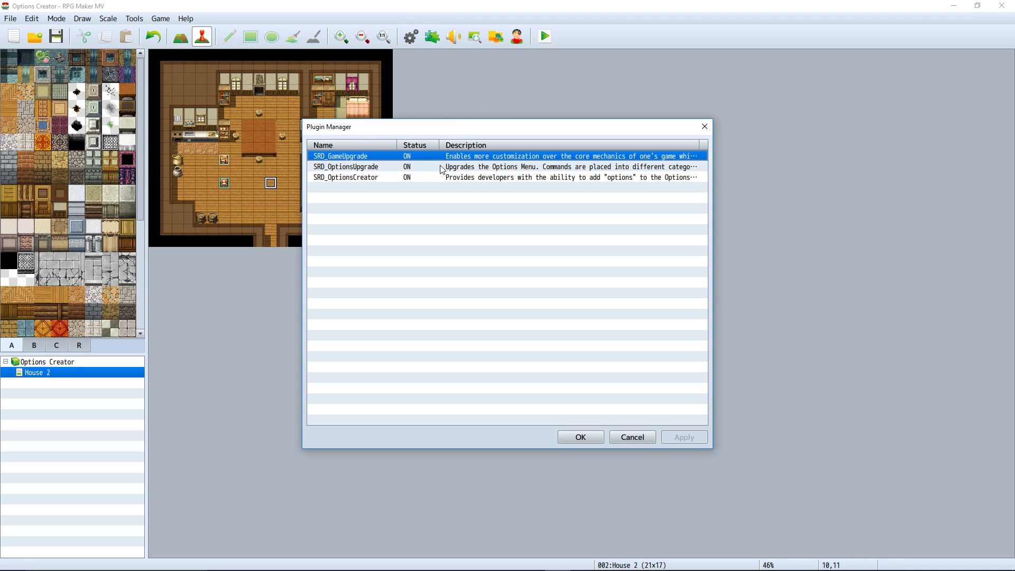
pyautogui.doubleClick(428, 177)
pyautogui.doubleClick(577, 164)
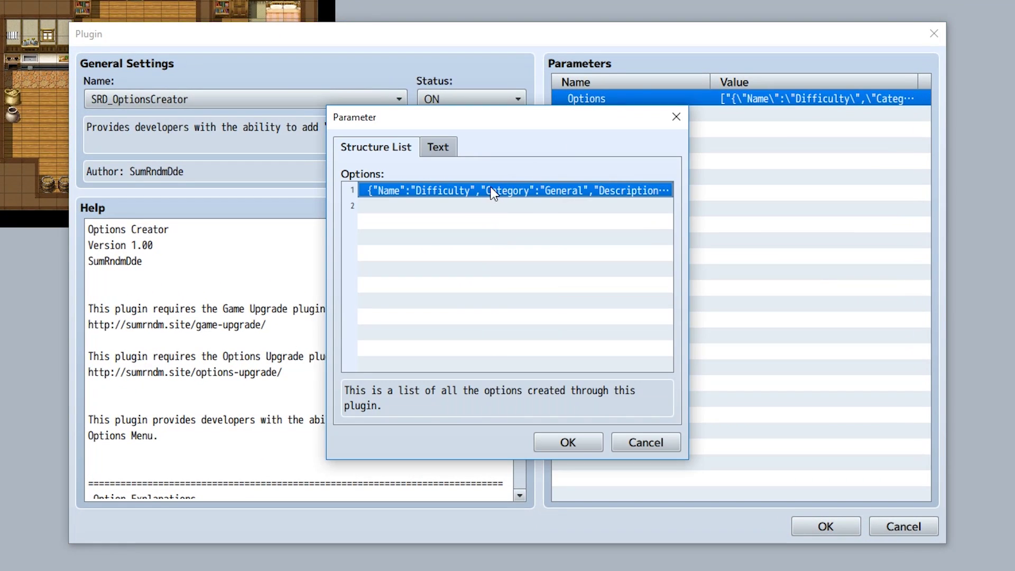
pyautogui.doubleClick(464, 226)
pyautogui.doubleClick(429, 206)
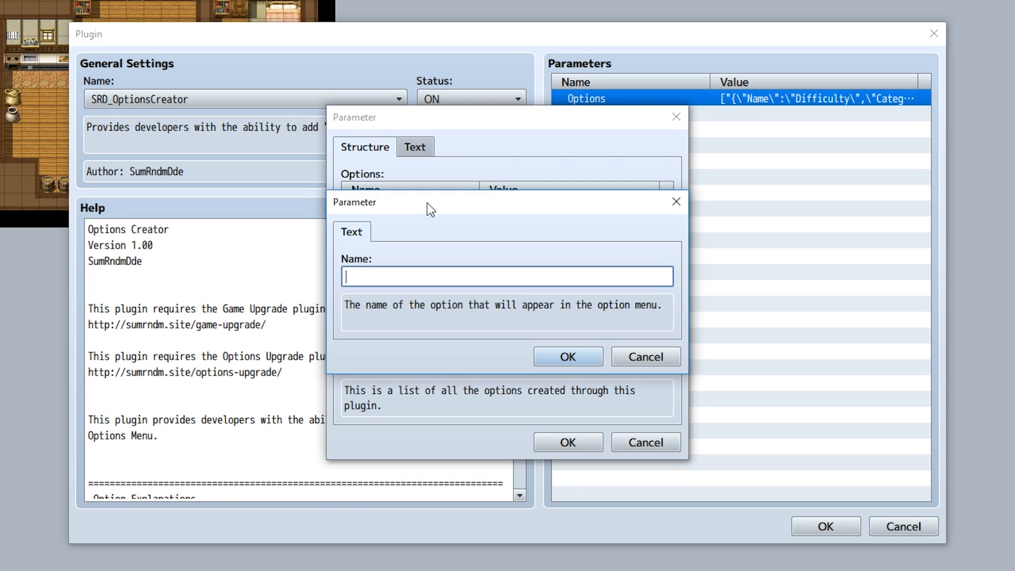
pyautogui.write('Show Followers')
pyautogui.click(561, 358)
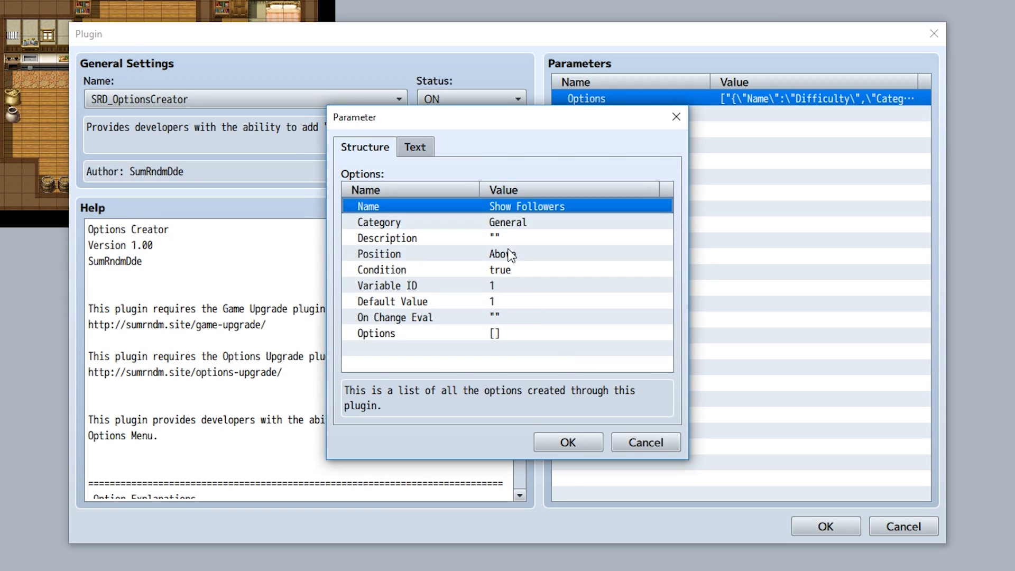
# Step: Set the Show Followers option's description to "Determines whether or not the followers in the party are shown", broken over two lines after "in"
pyautogui.click(480, 225)
pyautogui.click(459, 254)
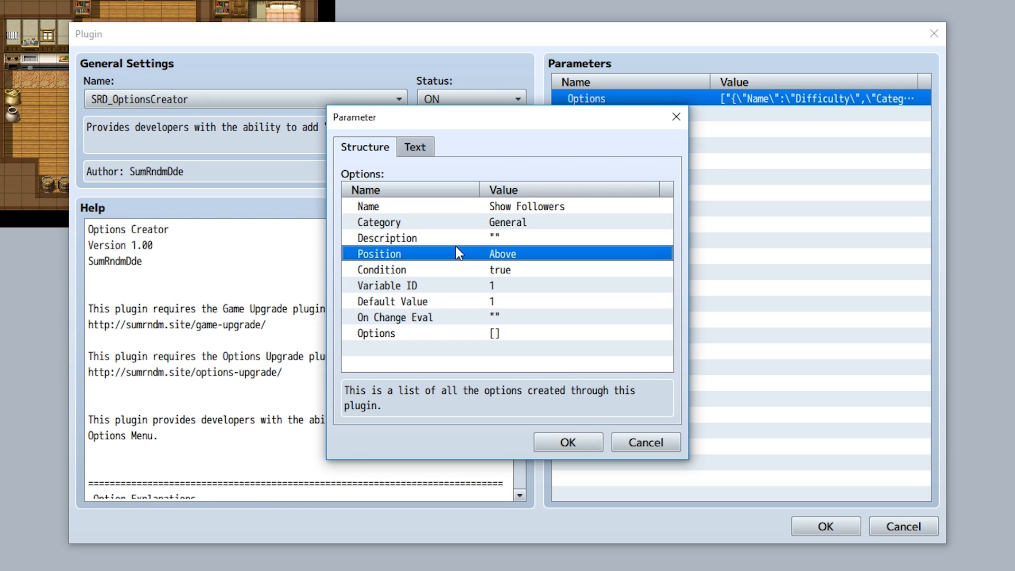
pyautogui.doubleClick(454, 245)
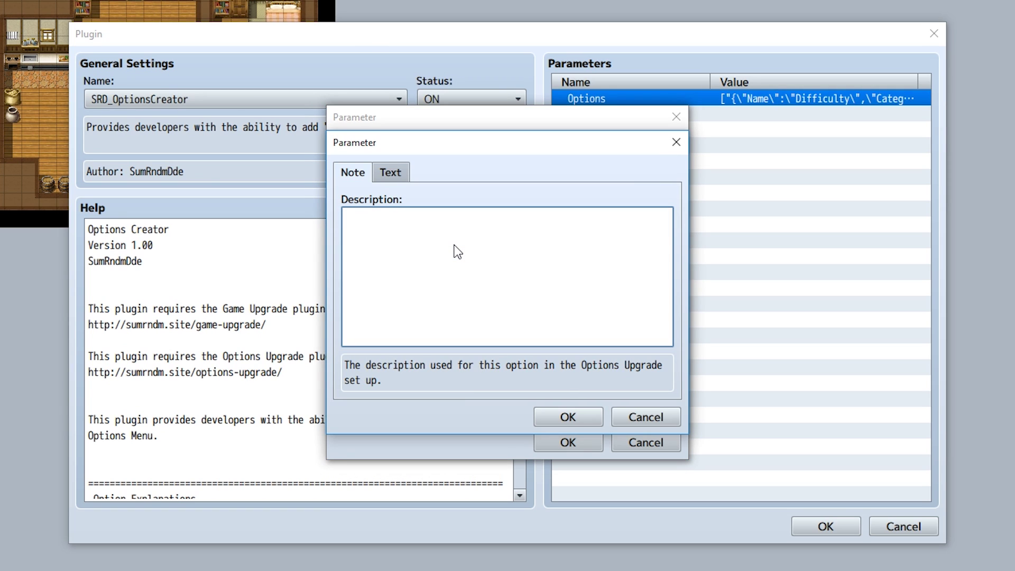
pyautogui.write('Determines whether or not th ')
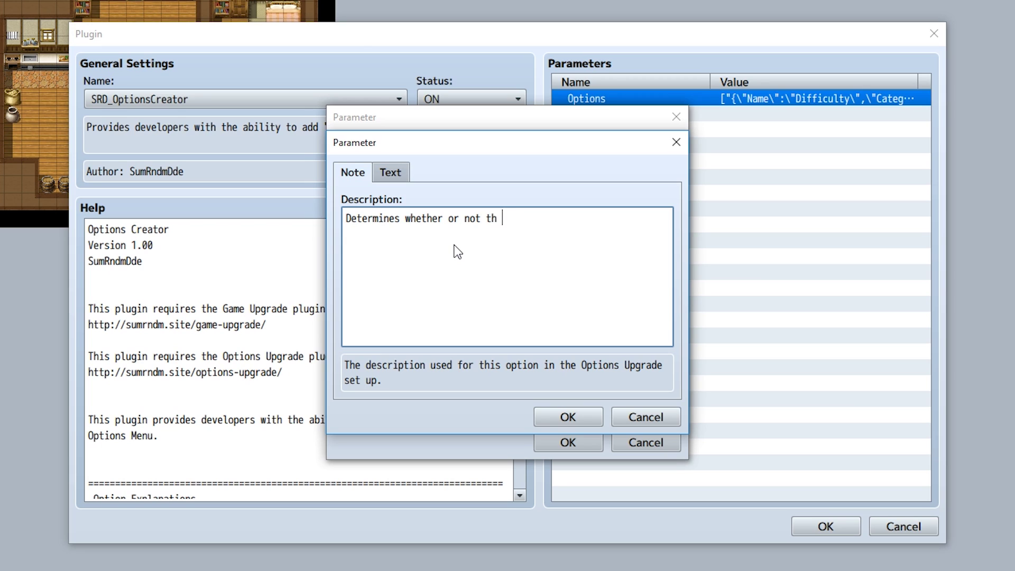
pyautogui.write('e folo')
pyautogui.write('owers int')
pyautogui.write('he party a')
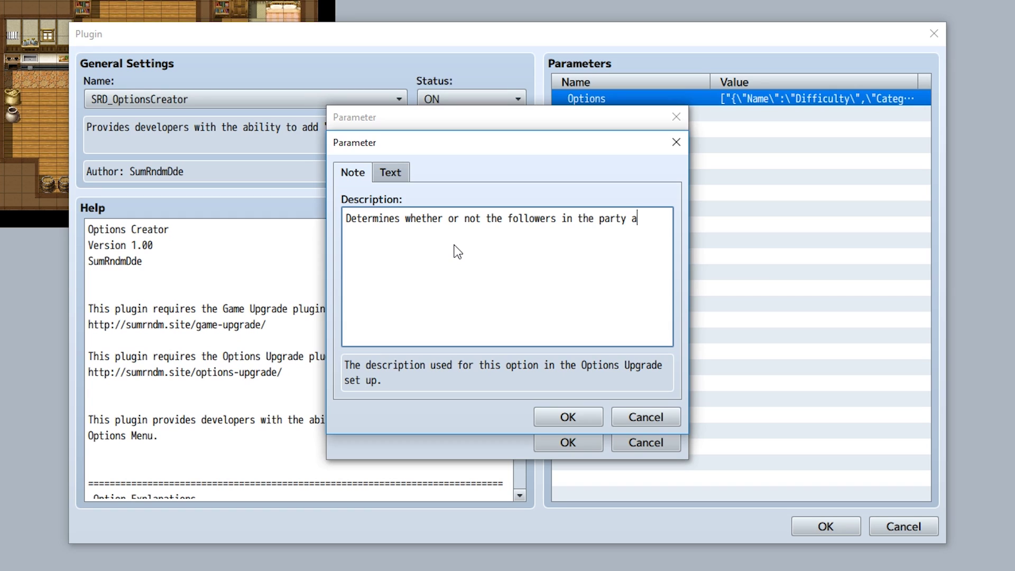
pyautogui.write('shown')
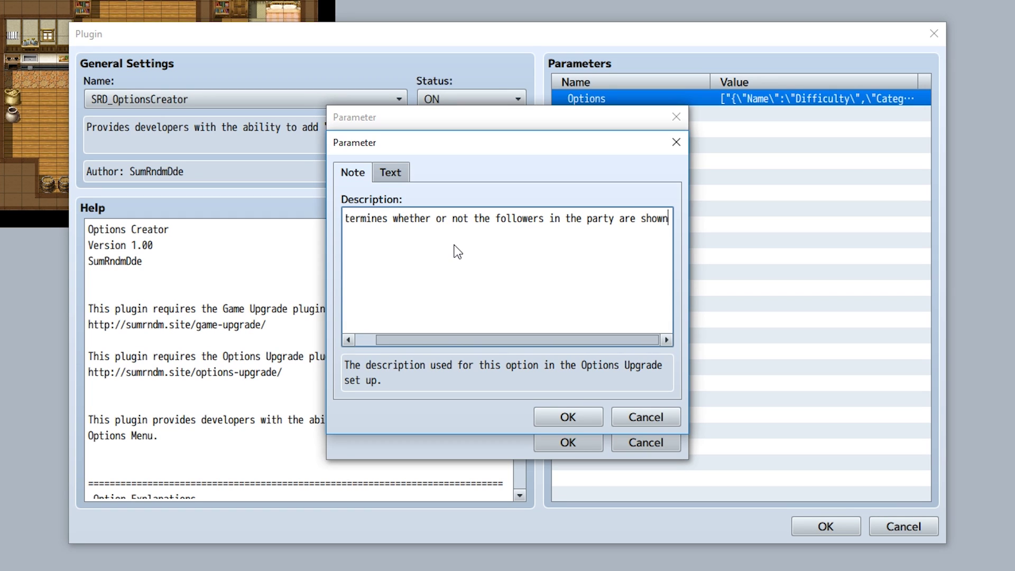
pyautogui.click(568, 219)
pyautogui.press('Return')
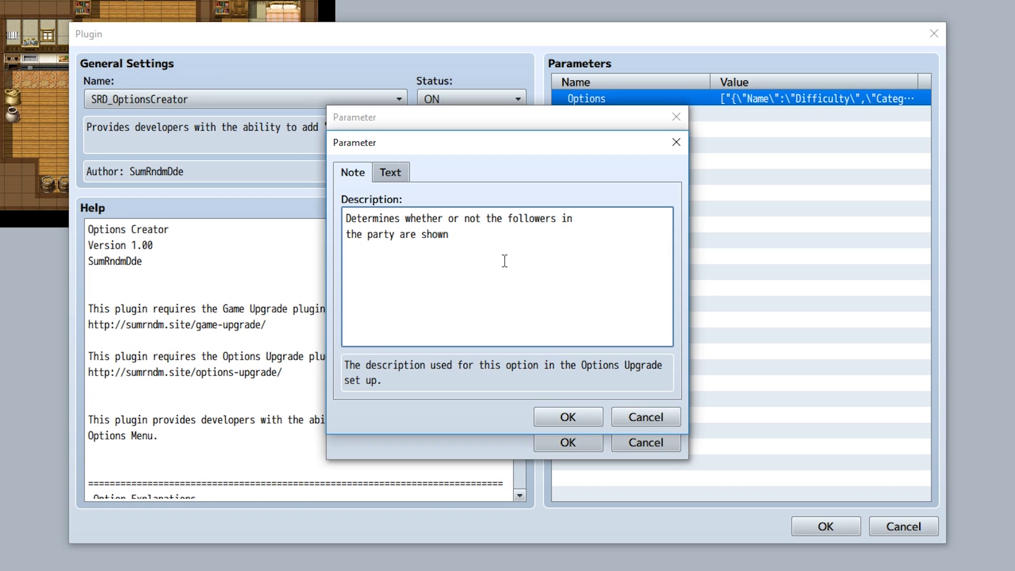
pyautogui.click(551, 408)
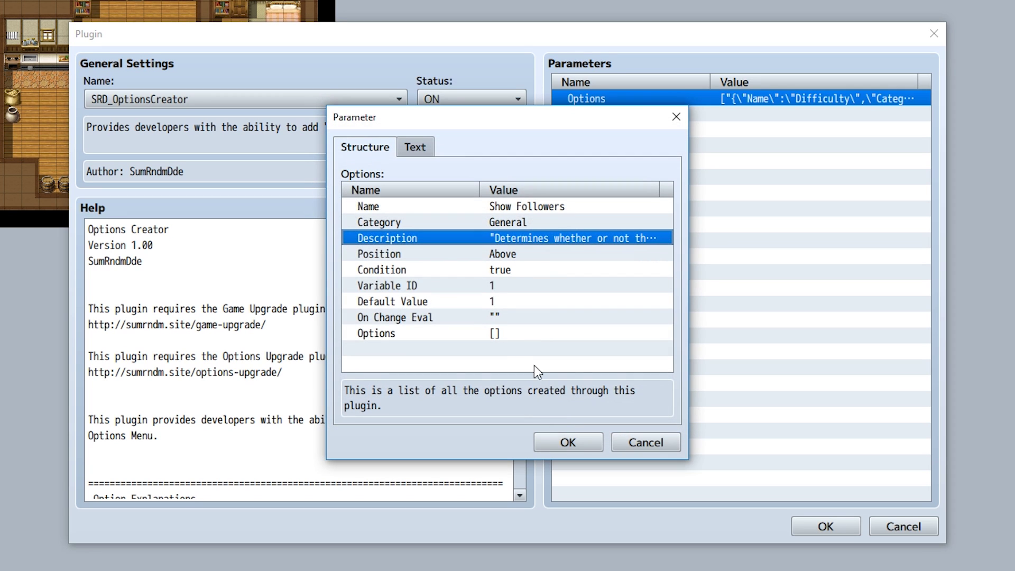
# Step: Set the Show Followers option's position to Middle
pyautogui.doubleClick(449, 253)
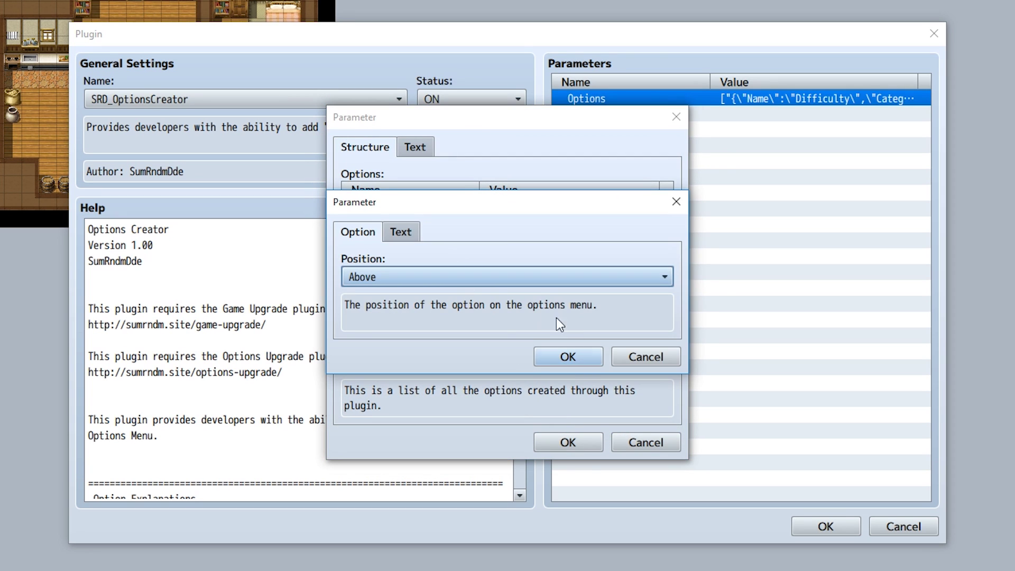
pyautogui.click(428, 276)
pyautogui.click(424, 299)
pyautogui.click(550, 355)
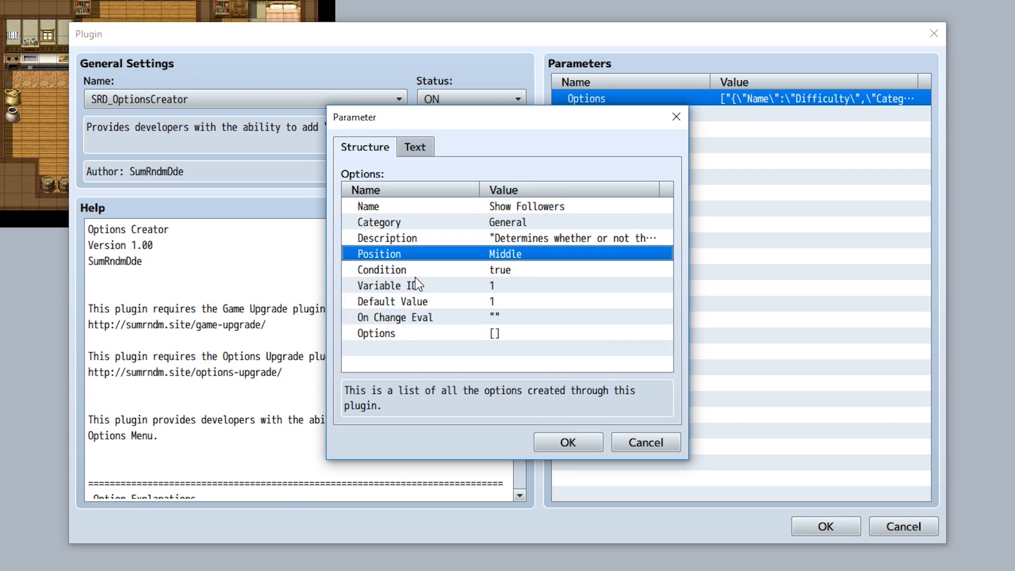
# Step: Name variable 0002 Followers and assign it as the Show Followers option's variable ID
pyautogui.click(415, 269)
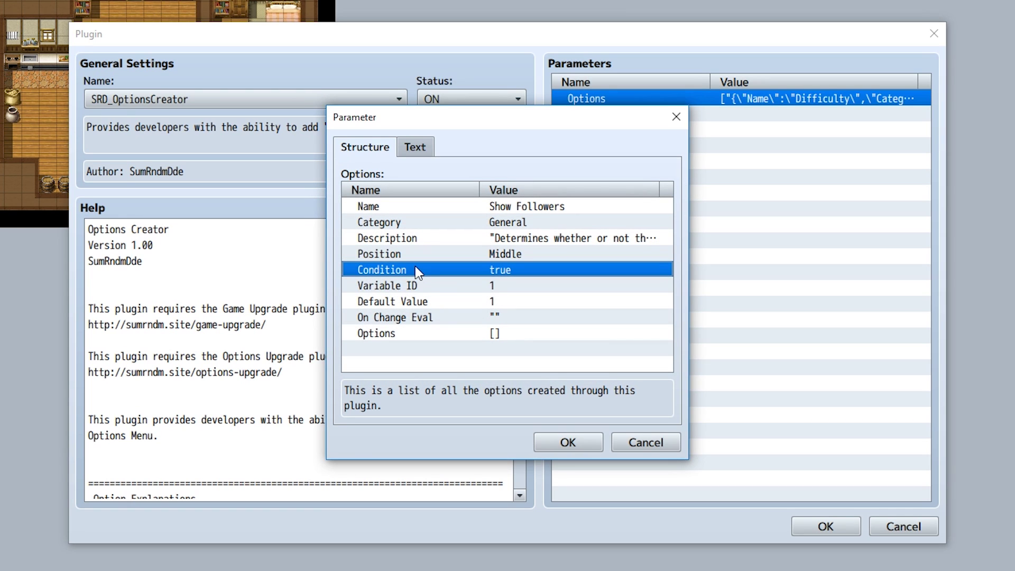
pyautogui.doubleClick(434, 287)
pyautogui.doubleClick(454, 280)
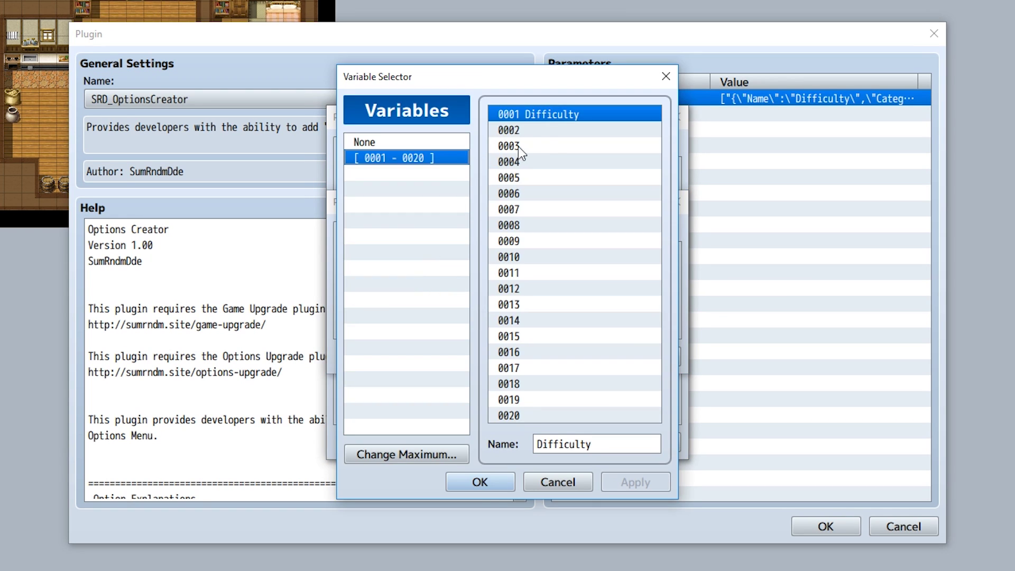
pyautogui.click(541, 130)
pyautogui.click(593, 442)
pyautogui.write('F')
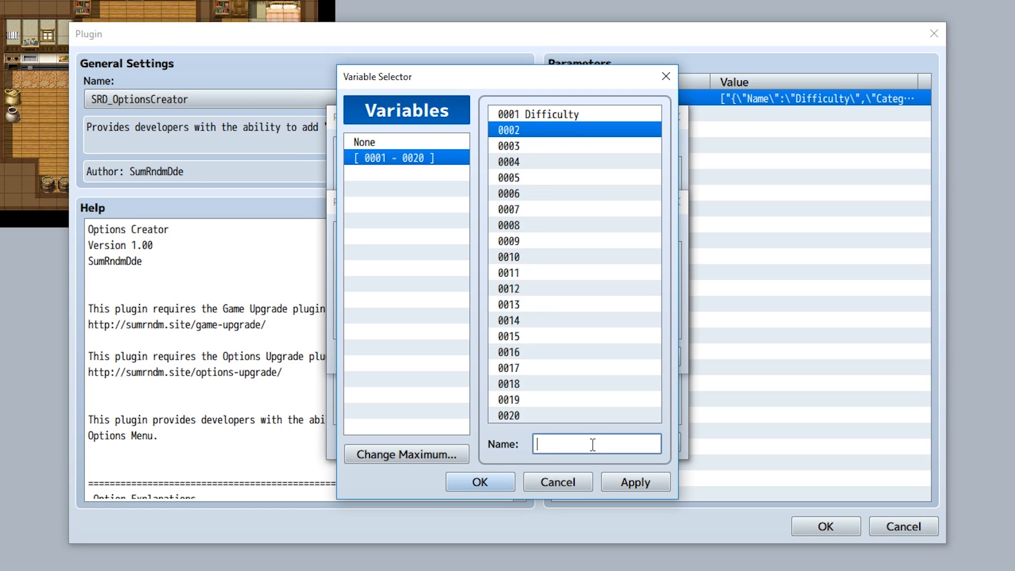
pyautogui.write('ollowers')
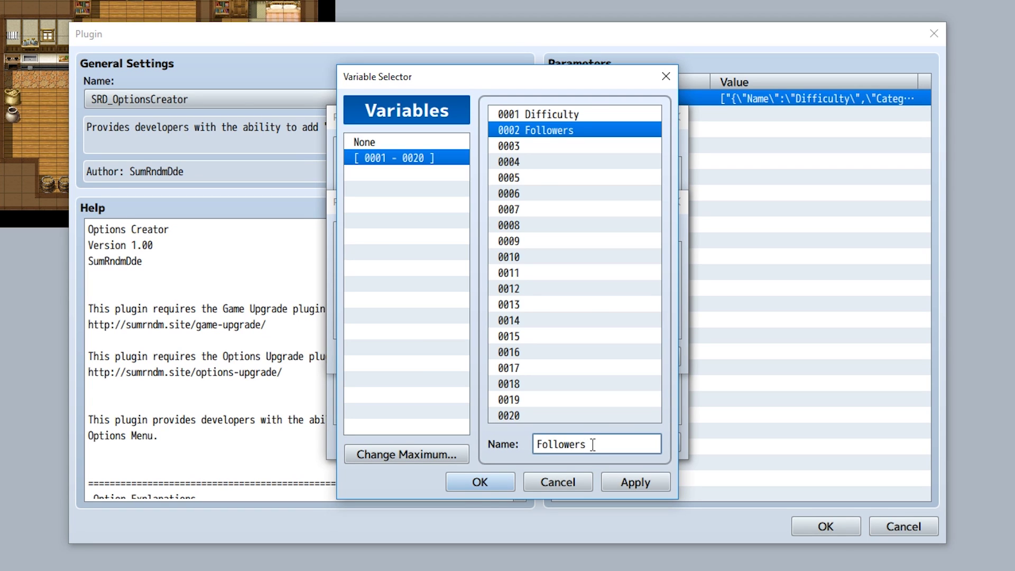
pyautogui.click(473, 485)
pyautogui.click(561, 357)
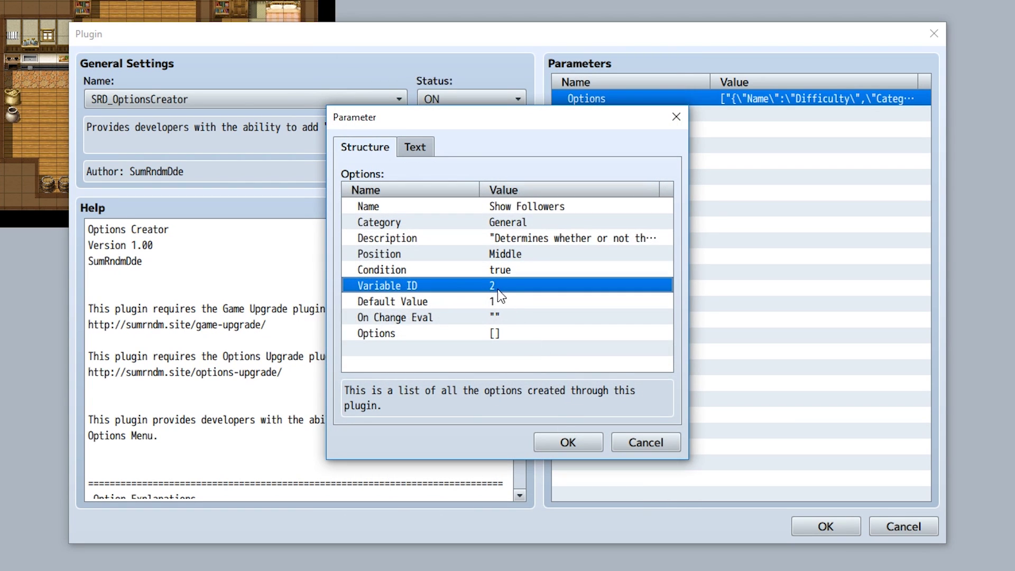
# Step: Add the choices ON and OFF to the Show Followers option's list of option names
pyautogui.click(464, 307)
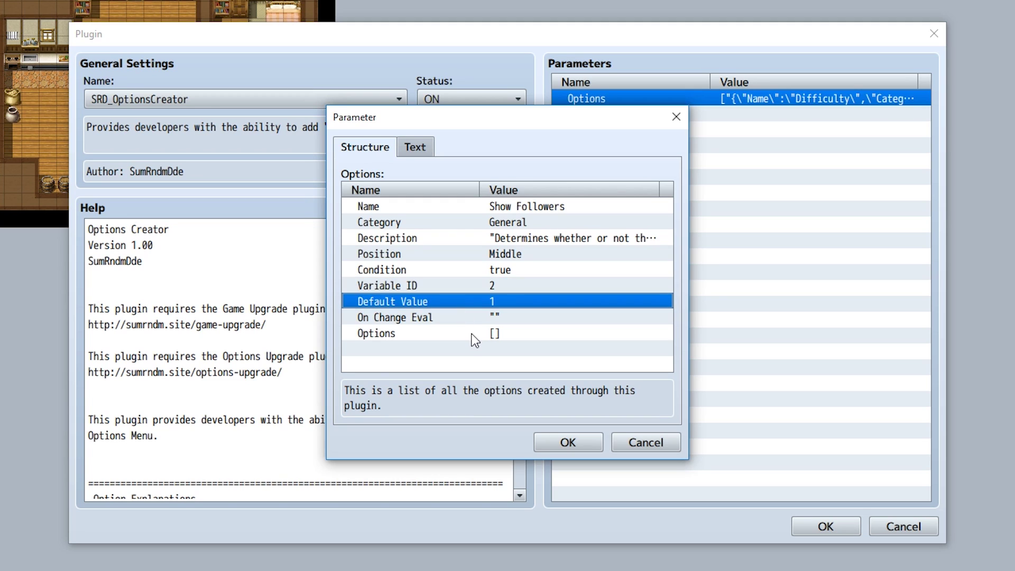
pyautogui.doubleClick(473, 333)
pyautogui.doubleClick(439, 246)
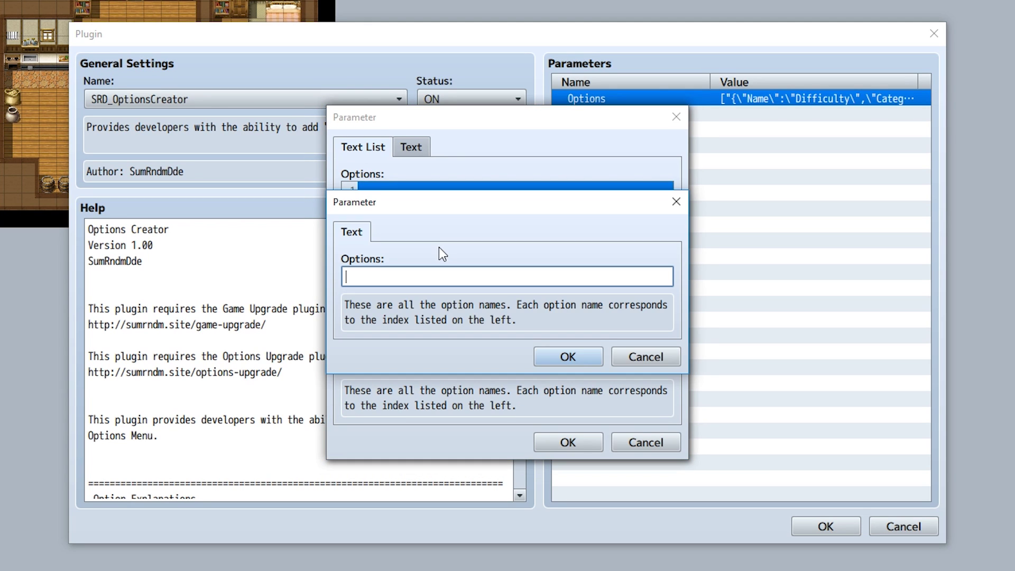
pyautogui.write('ON')
pyautogui.click(562, 357)
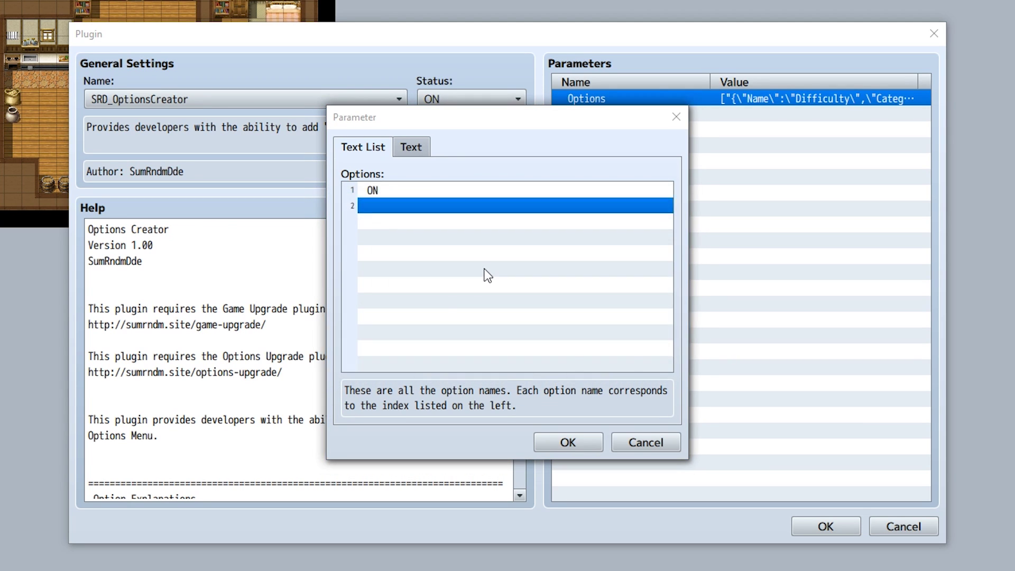
pyautogui.doubleClick(482, 274)
pyautogui.write('OFF')
pyautogui.click(583, 364)
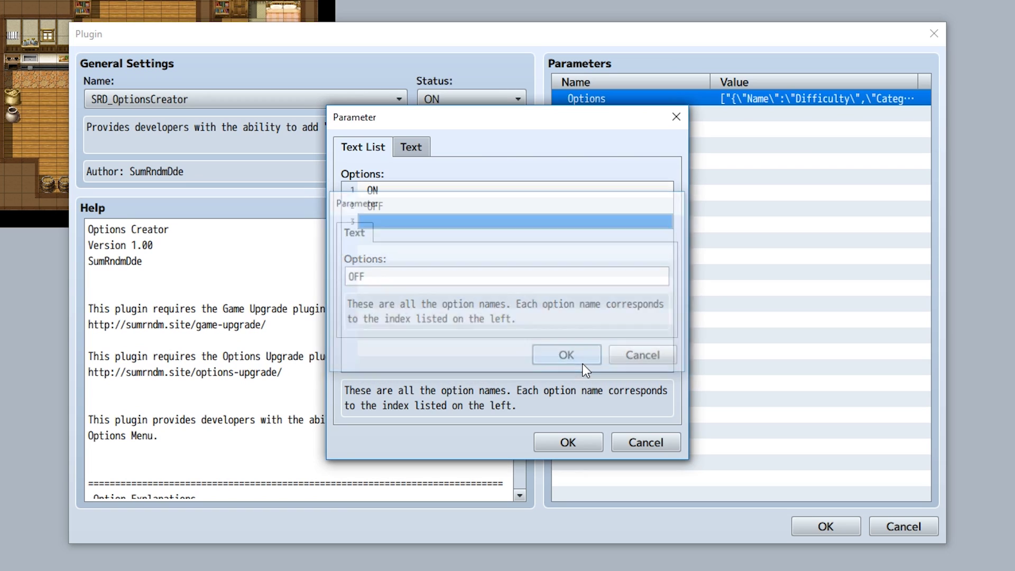
pyautogui.click(564, 441)
# Step: Set the Show Followers option's On Change Eval code to $gameTemp.reserveCommonEvent(1);
pyautogui.click(409, 317)
pyautogui.doubleClick(409, 317)
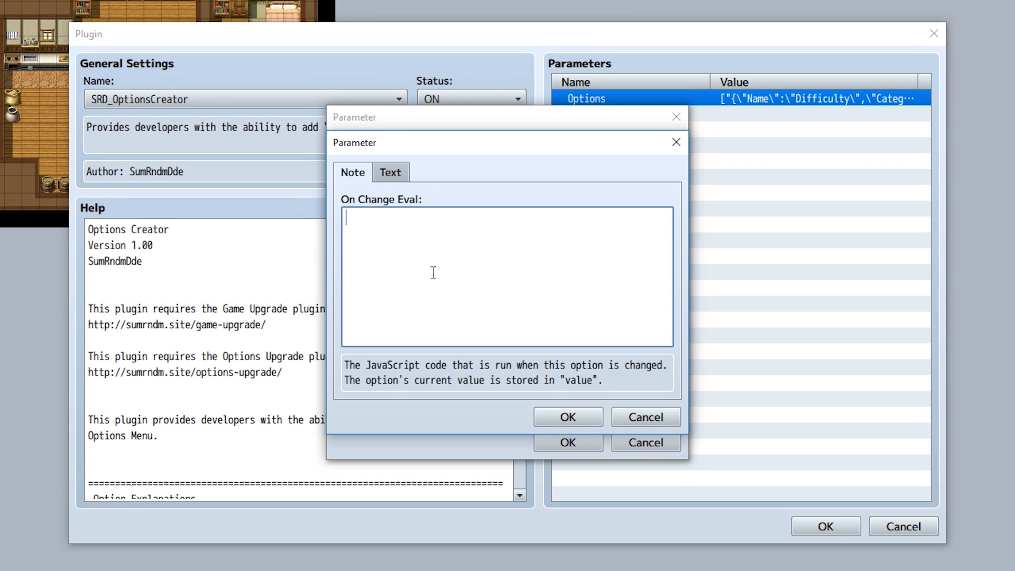
pyautogui.write('reserveCommonEvent')
pyautogui.hotkey('ctrl', 'z')
pyautogui.write('$gameTemp.')
pyautogui.write('reserveCommonEvent')
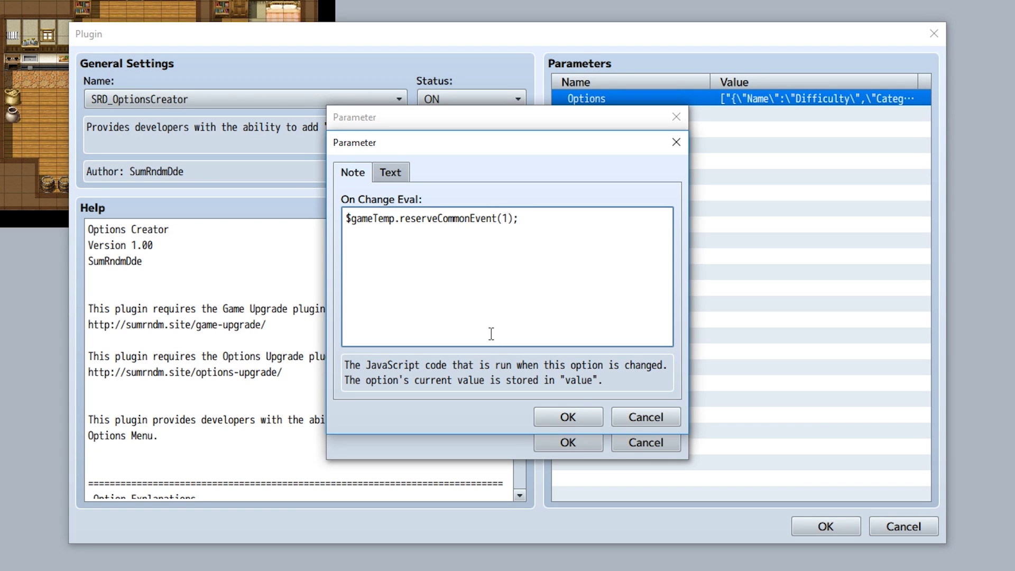
pyautogui.click(544, 418)
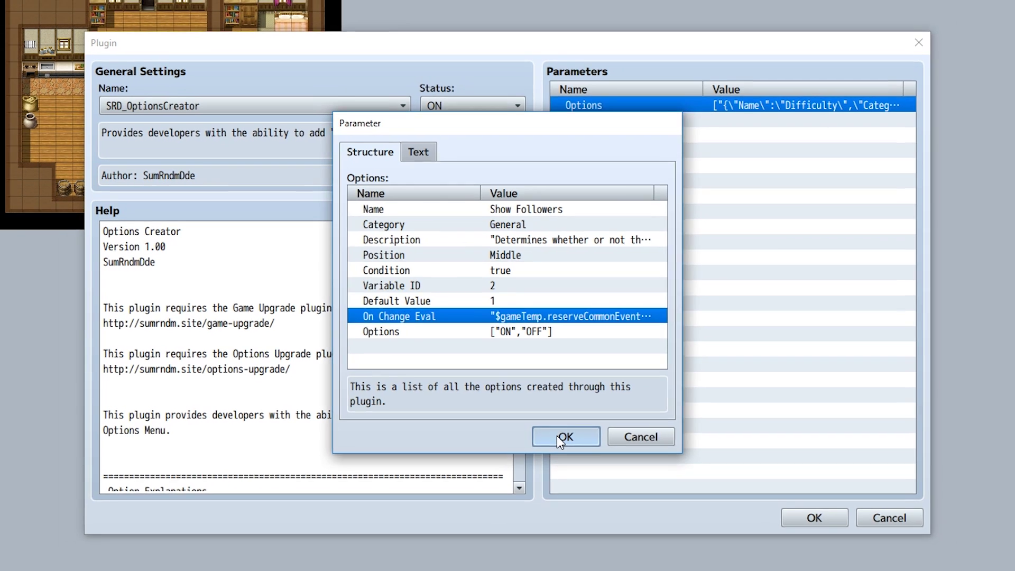
# Step: Save the Show Followers option and the SRD_OptionsCreator settings, and close the Plugin Manager
pyautogui.click(562, 443)
pyautogui.click(552, 409)
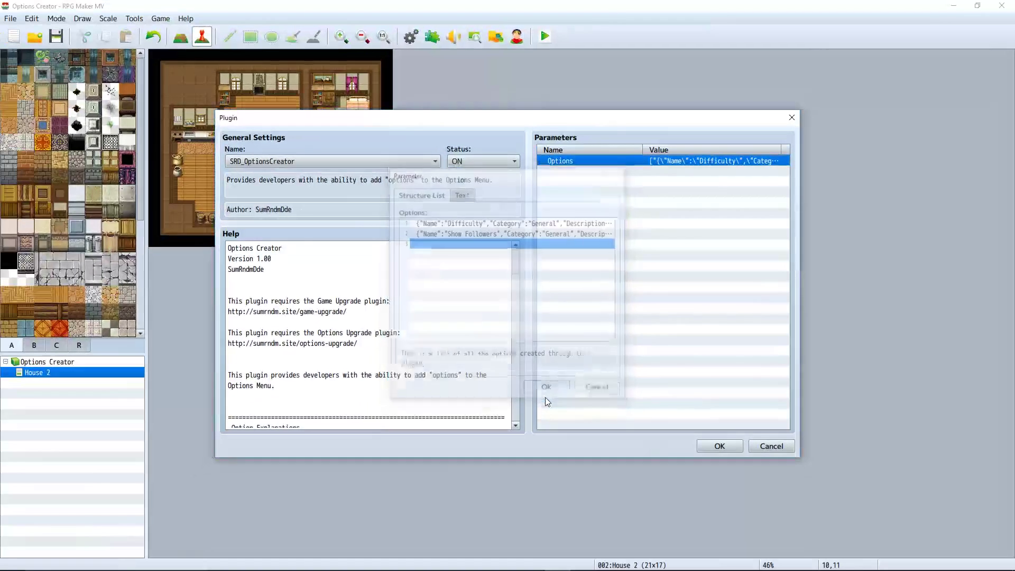
pyautogui.click(703, 445)
pyautogui.click(565, 342)
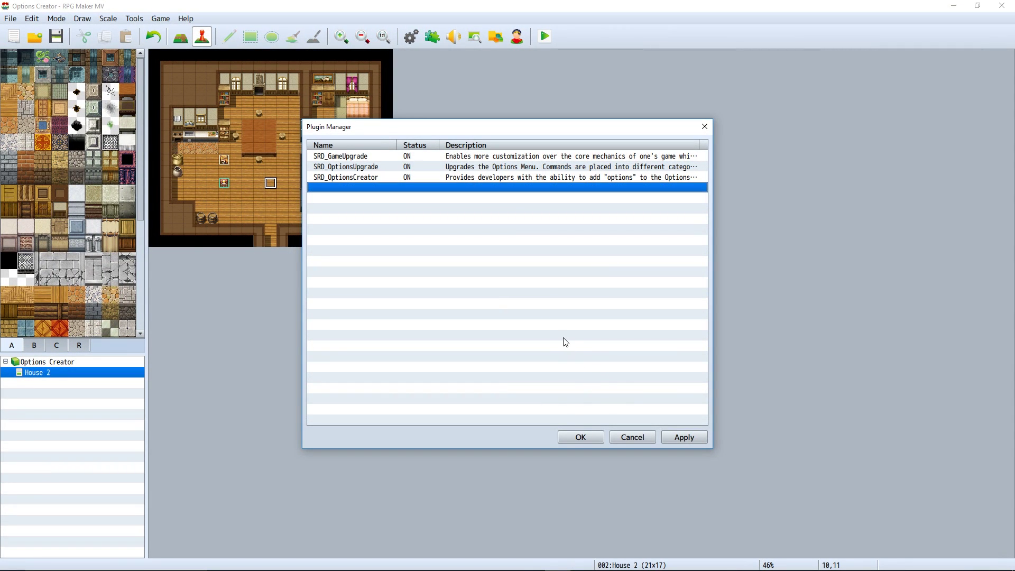
pyautogui.click(587, 438)
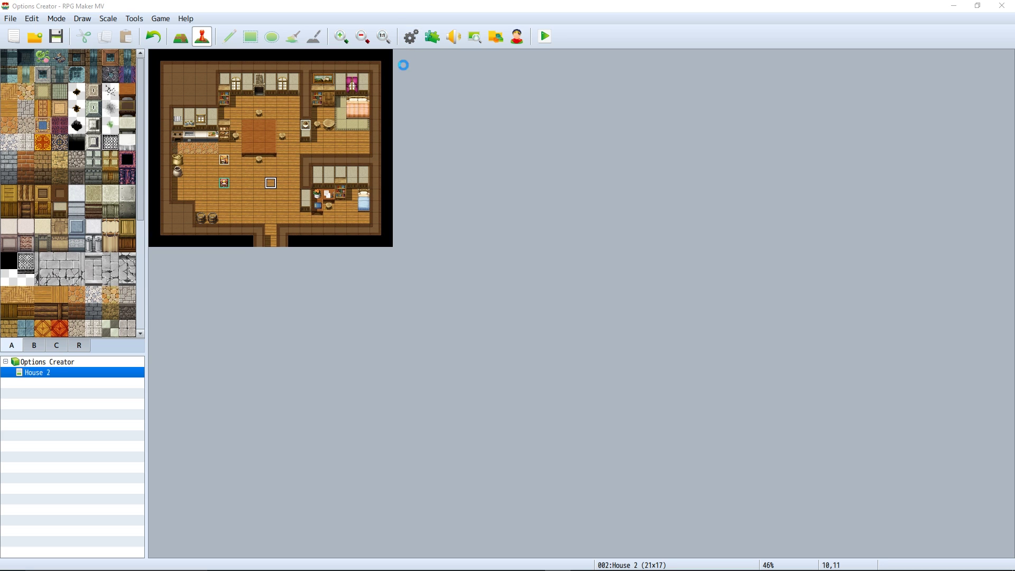
# Step: Name common event 0001 in the database Toggle Followers
pyautogui.press('F9')
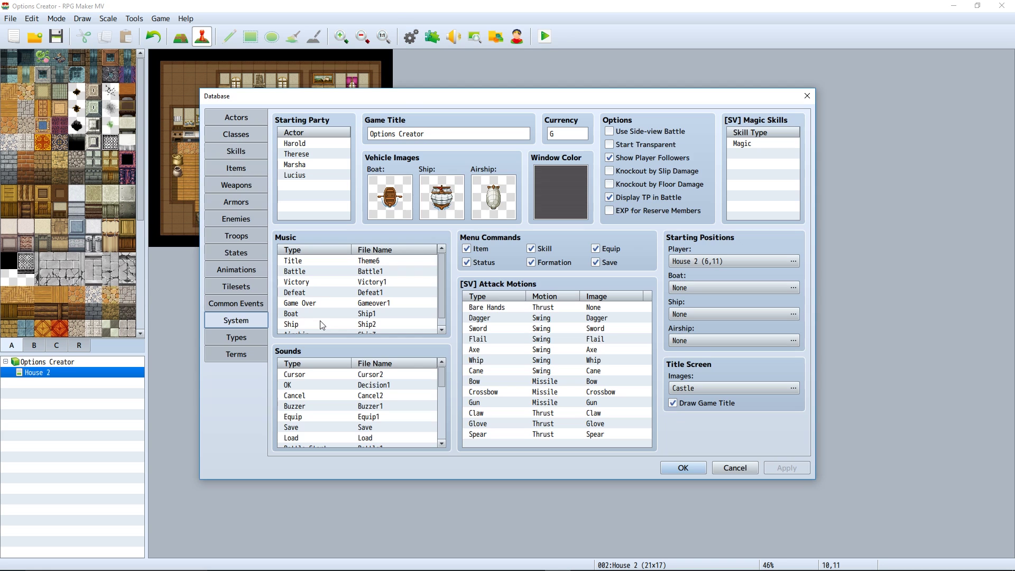
pyautogui.click(248, 302)
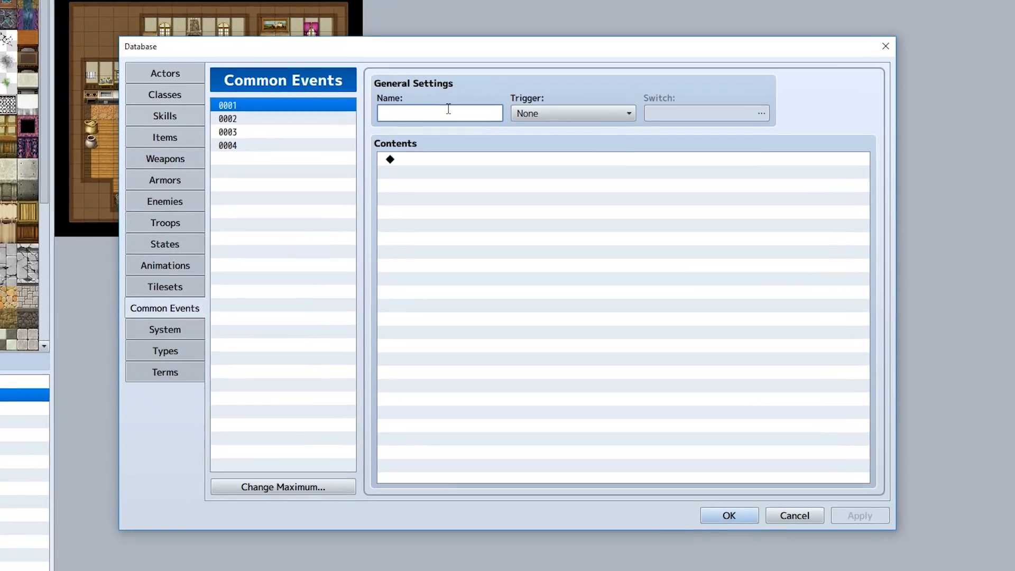
pyautogui.write('Toggle ')
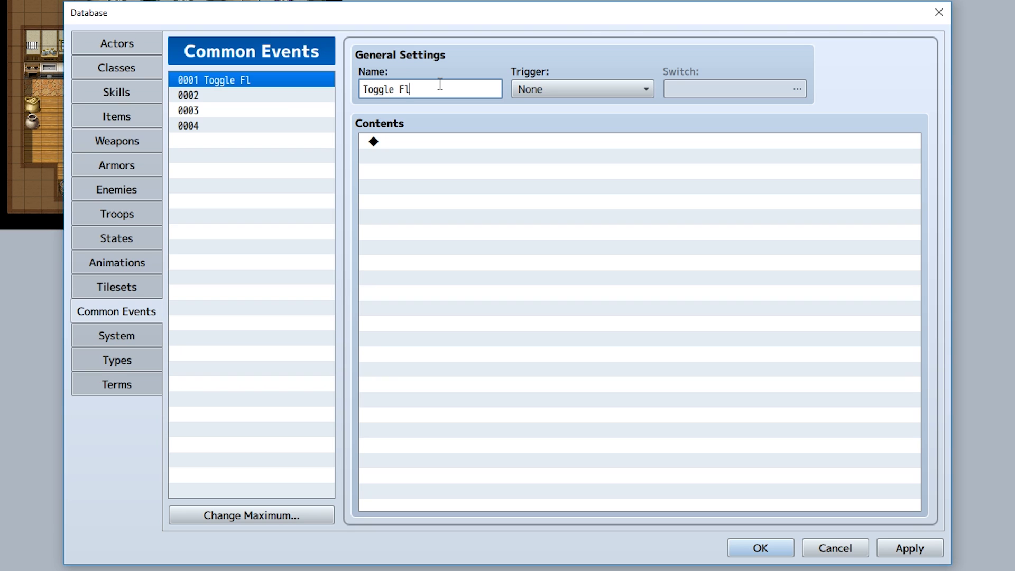
pyautogui.write('Followers')
# Step: Add a conditional branch to the Toggle Followers event that checks whether variable 0002 Followers equals the constant 1, including an Else branch
pyautogui.doubleClick(484, 204)
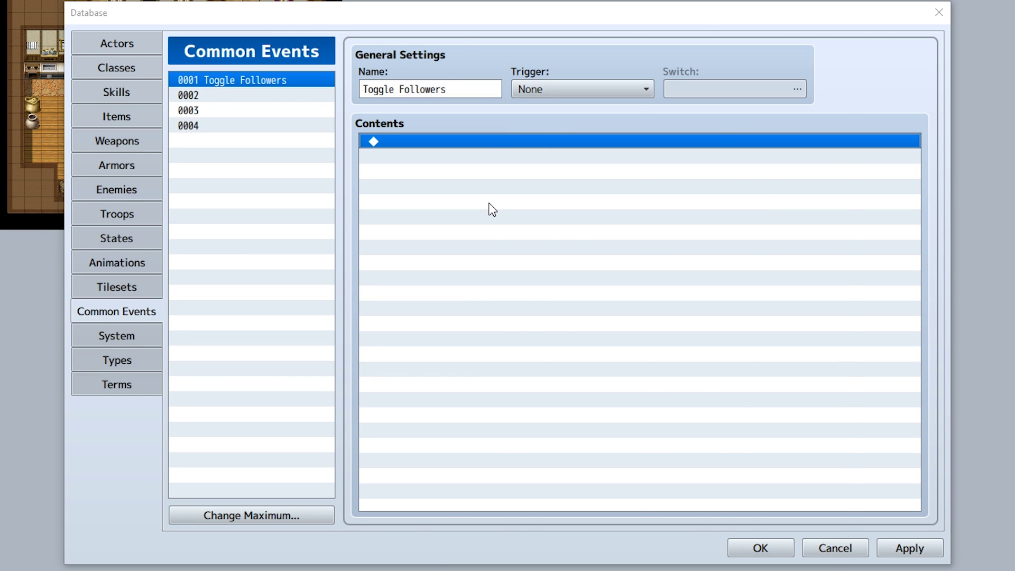
pyautogui.click(468, 93)
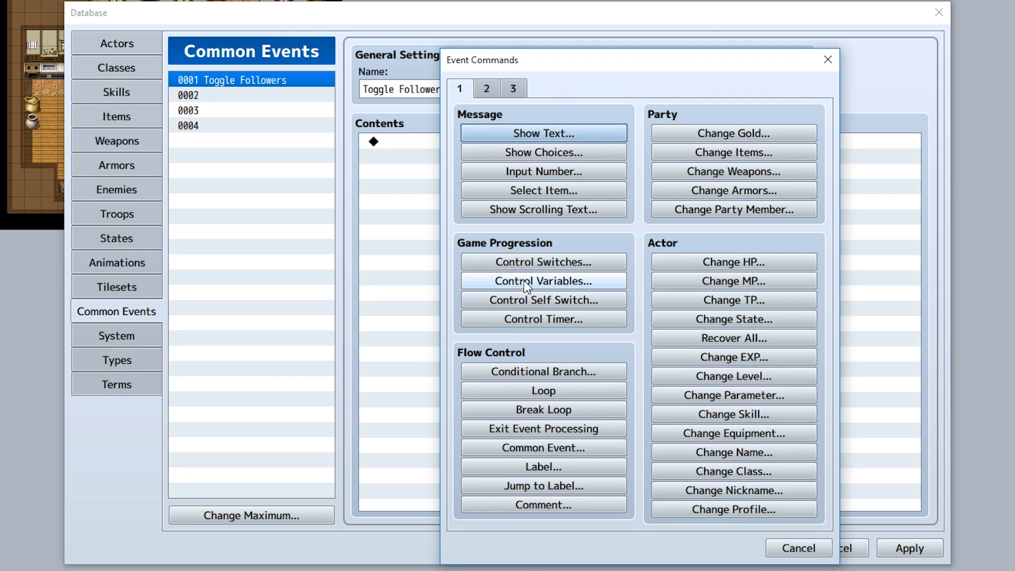
pyautogui.click(543, 281)
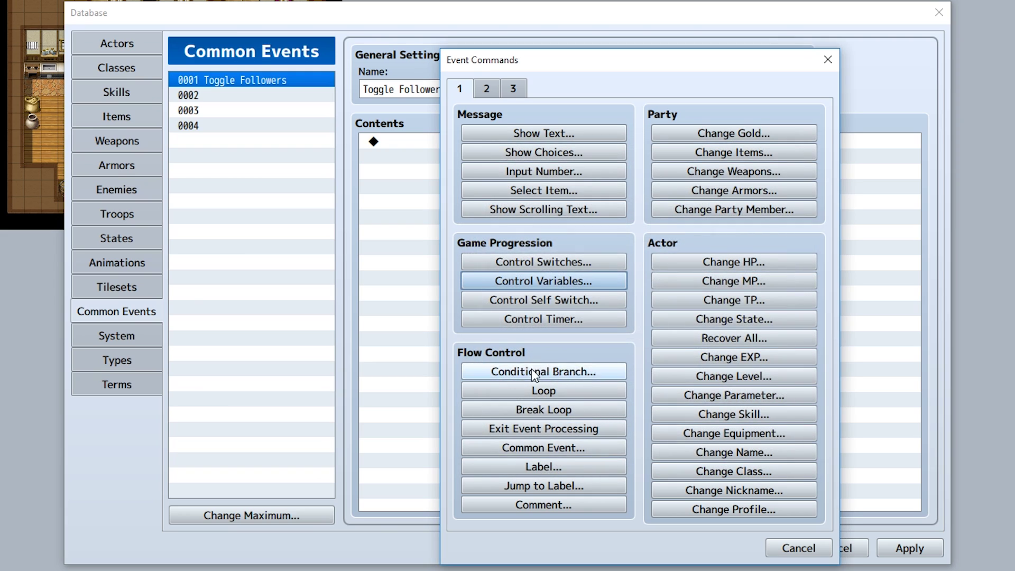
pyautogui.click(531, 369)
pyautogui.click(604, 222)
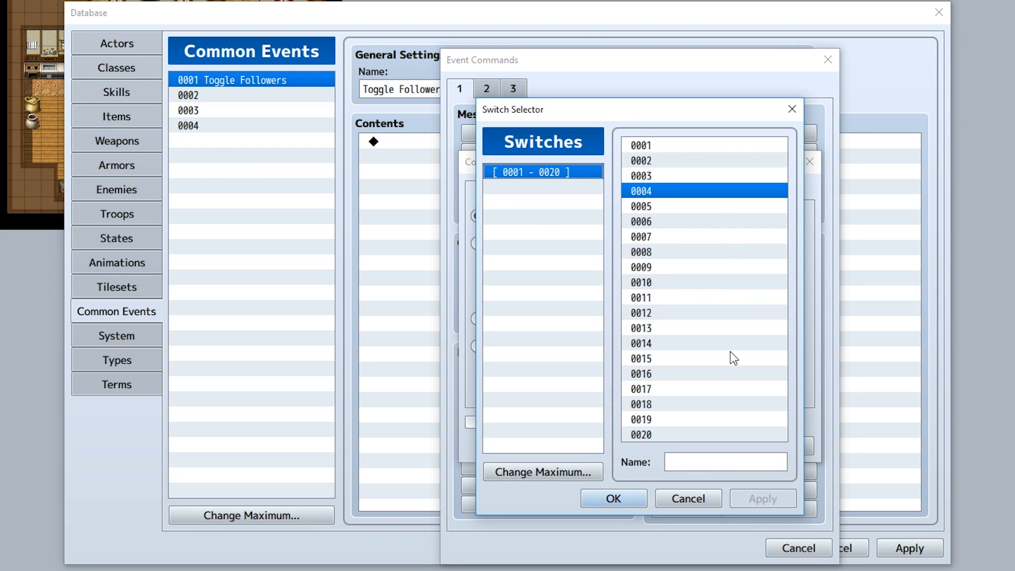
pyautogui.click(687, 498)
pyautogui.click(477, 243)
pyautogui.click(630, 246)
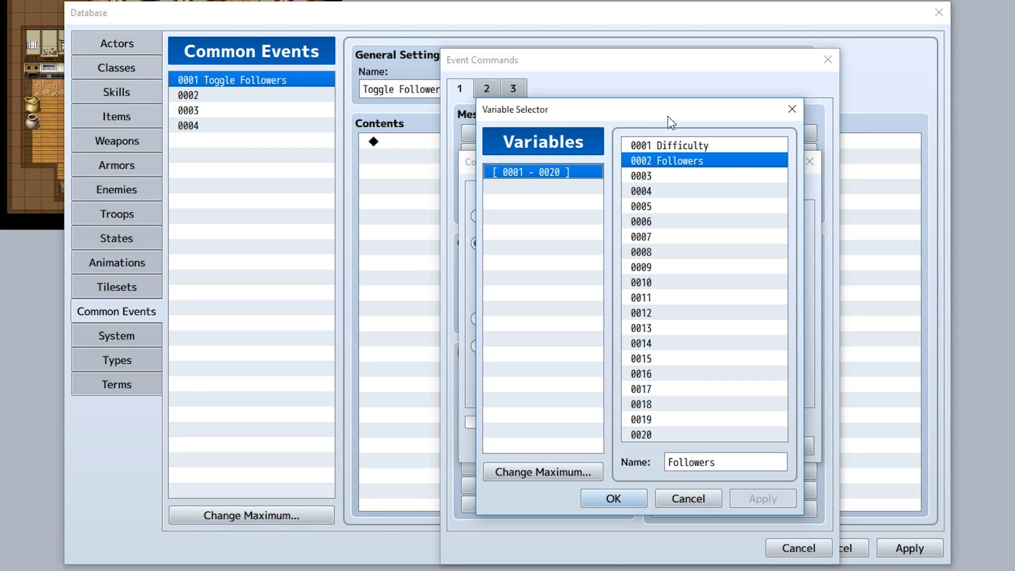
pyautogui.doubleClick(667, 159)
pyautogui.doubleClick(662, 269)
pyautogui.write('1')
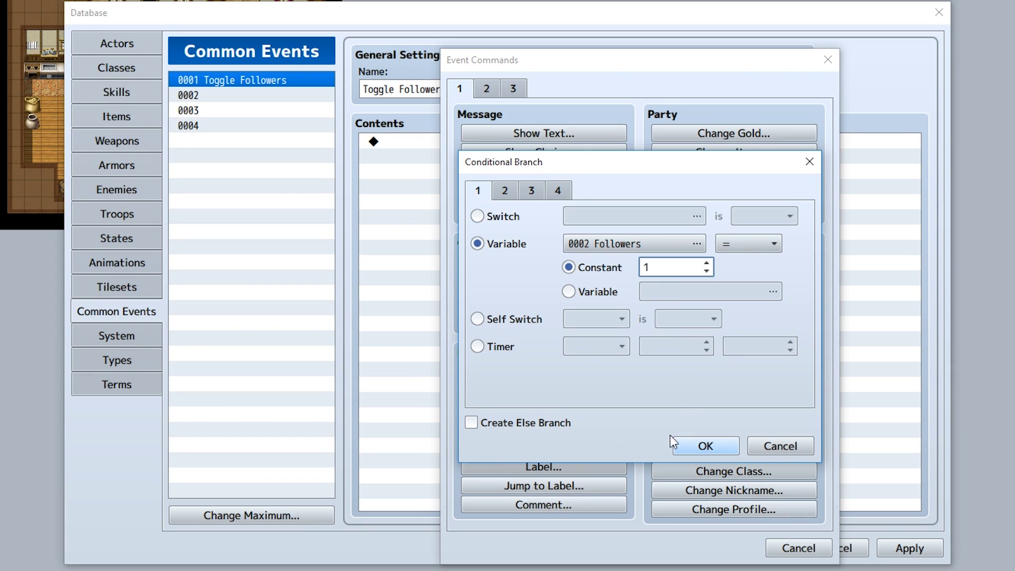
pyautogui.click(471, 423)
pyautogui.click(705, 446)
# Step: Add a Change Player Followers ON command inside the If branch of the Toggle Followers event
pyautogui.click(444, 157)
pyautogui.doubleClick(444, 157)
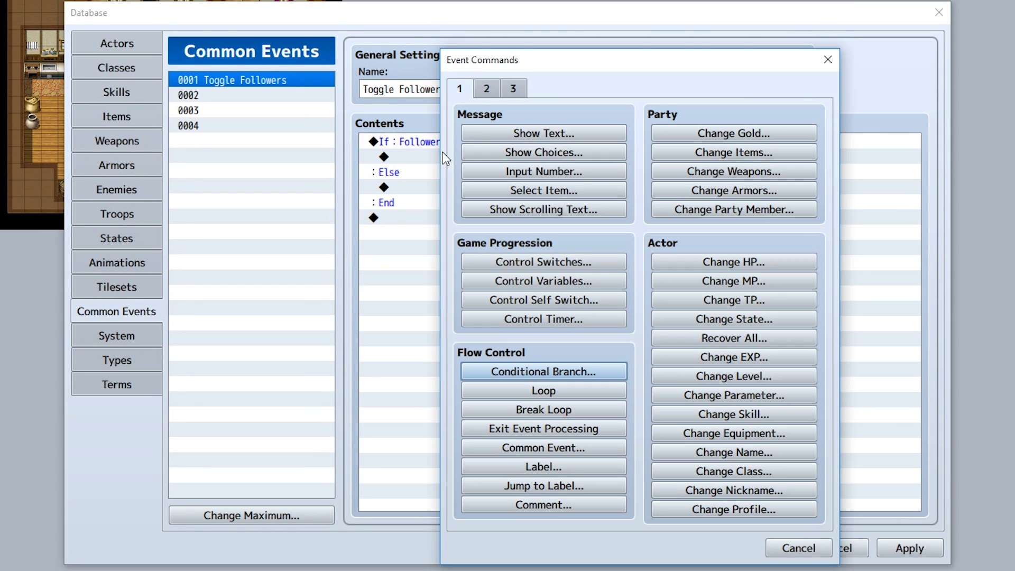
pyautogui.click(486, 89)
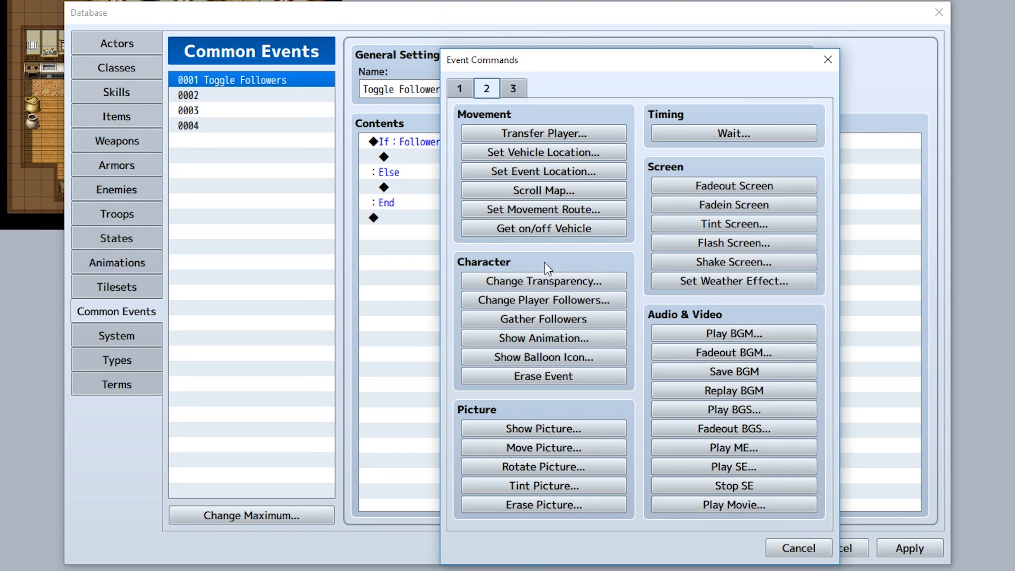
pyautogui.click(558, 305)
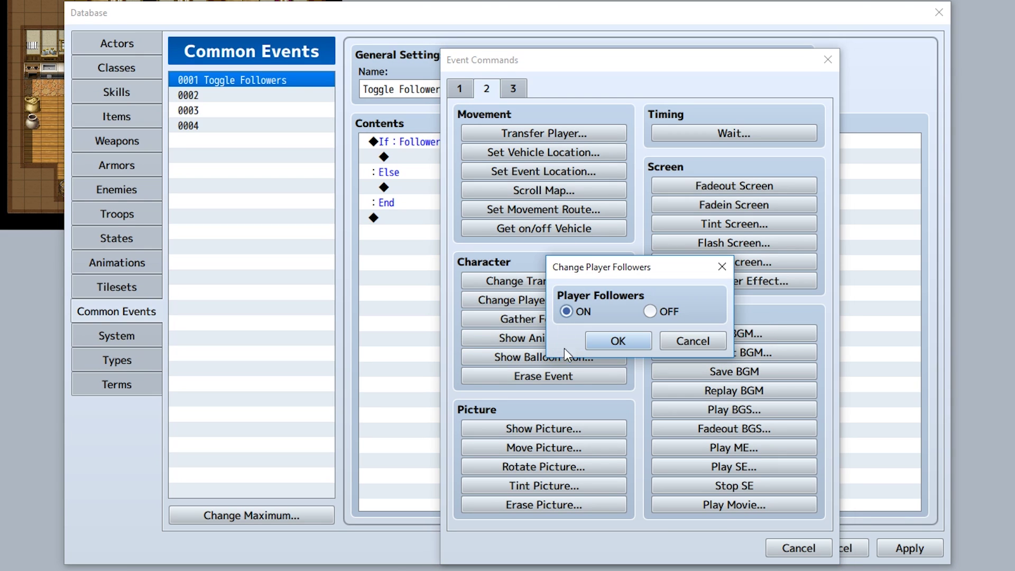
pyautogui.click(613, 340)
# Step: Add a Change Player Followers OFF command inside the Else branch and save the database changes
pyautogui.click(438, 201)
pyautogui.doubleClick(438, 201)
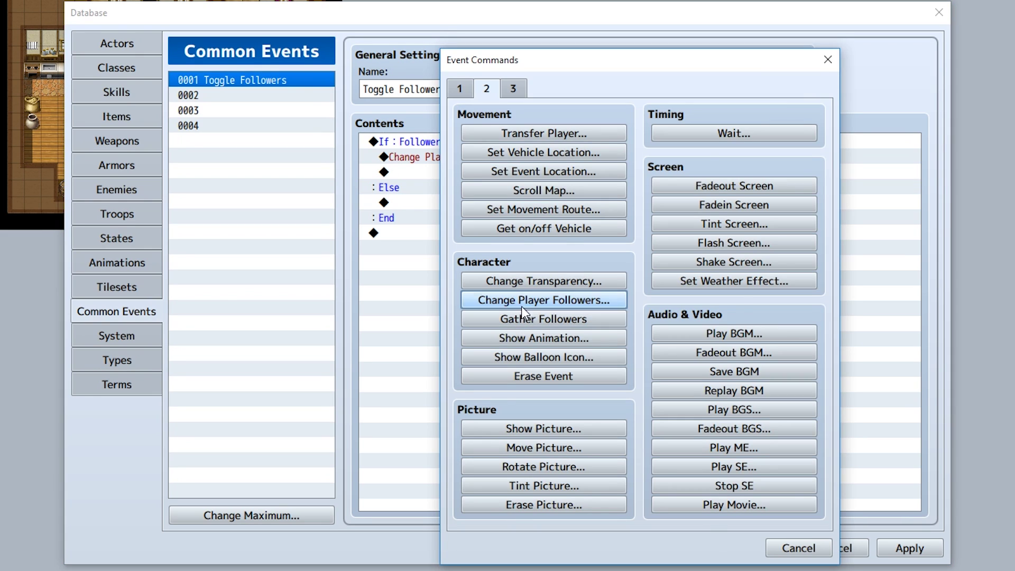
pyautogui.click(522, 304)
pyautogui.click(650, 311)
pyautogui.click(617, 340)
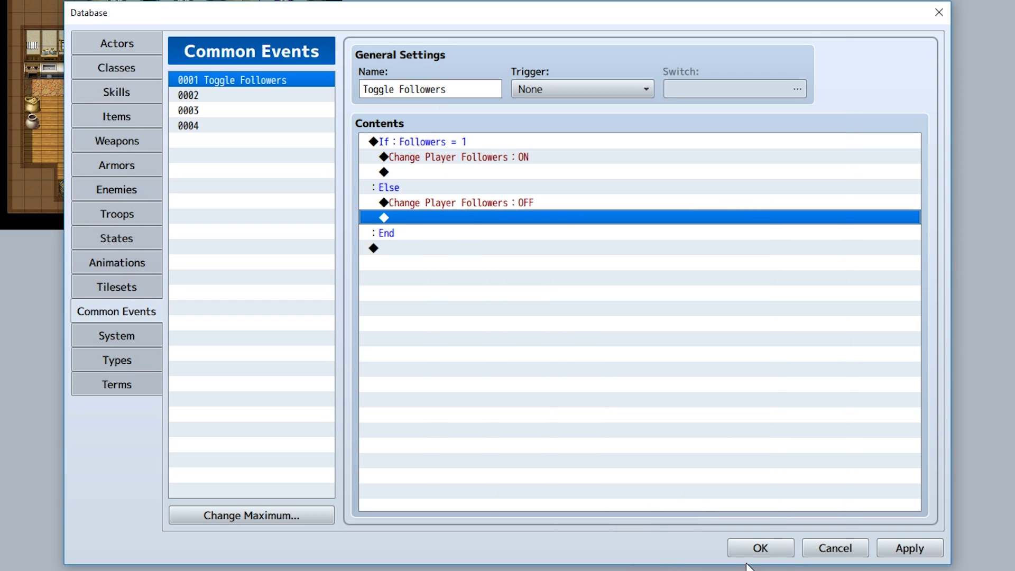
pyautogui.click(760, 547)
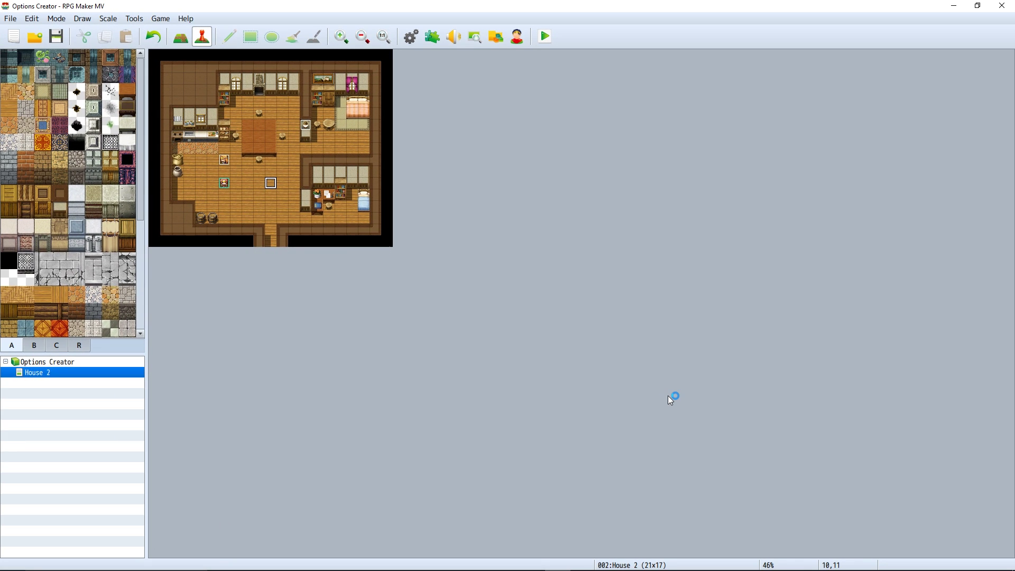
# Step: Start a playtest and go to the Show Followers setting in the game's General options
pyautogui.hotkey('ctrl', 'r')
pyautogui.press('Down')
pyautogui.press('Right')
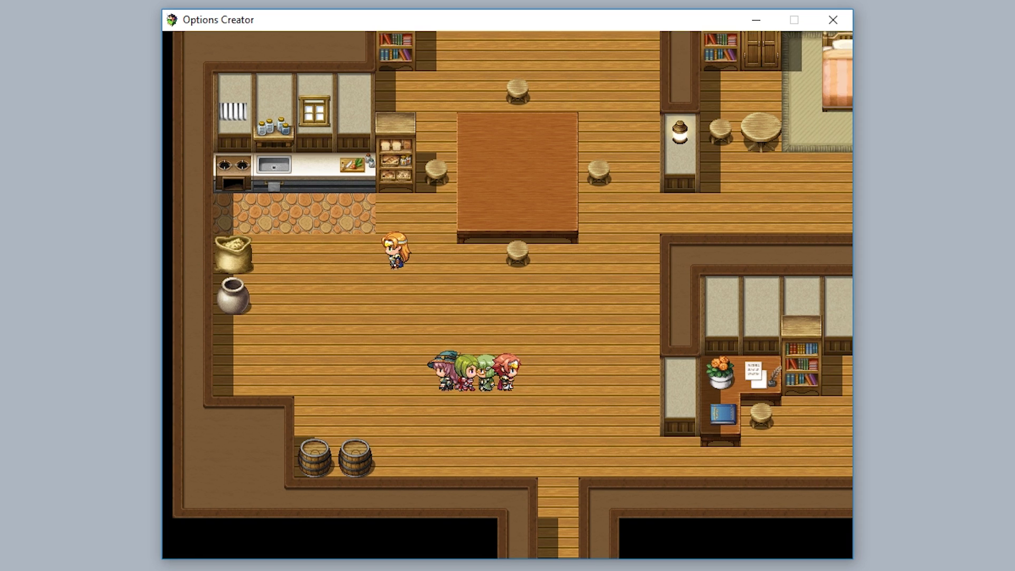
pyautogui.press('Escape')
pyautogui.press('Up')
pyautogui.press('Up')
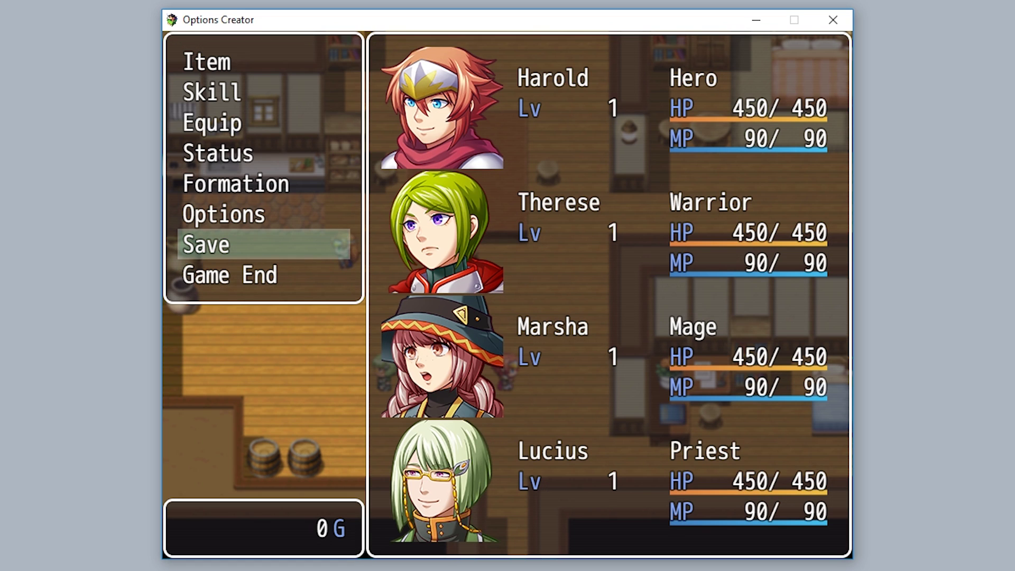
pyautogui.press('Up')
pyautogui.press('Return')
pyautogui.press('Down')
pyautogui.press('Down')
pyautogui.press('Down')
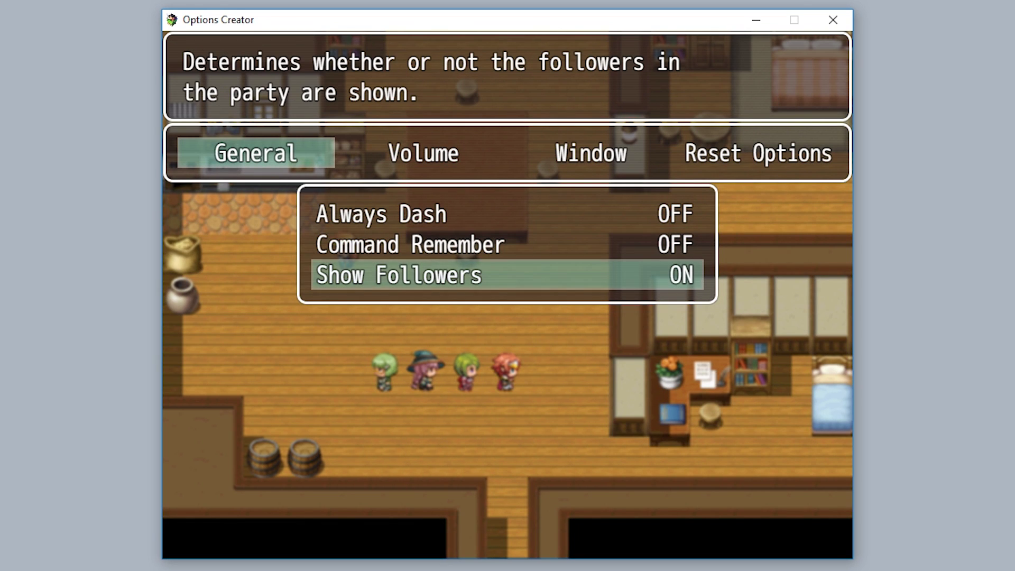
# Step: Turn Show Followers off in the game's General options, leaving Always Dash off
pyautogui.press('Escape')
pyautogui.press('Return')
pyautogui.press('Return')
pyautogui.press('Escape')
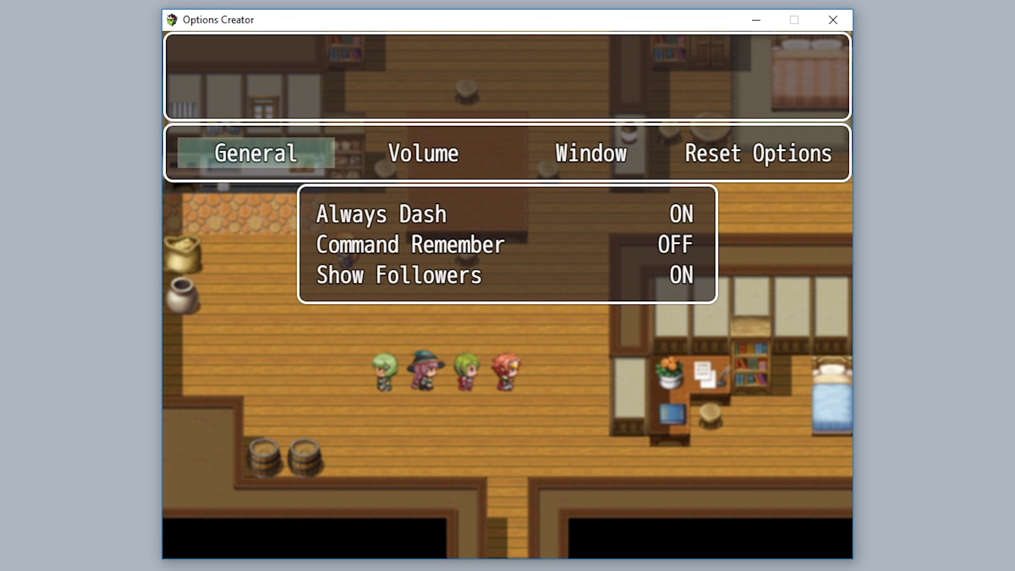
pyautogui.press('Return')
pyautogui.press('Return')
pyautogui.press('Down')
pyautogui.press('Down')
pyautogui.press('Return')
pyautogui.press('Escape')
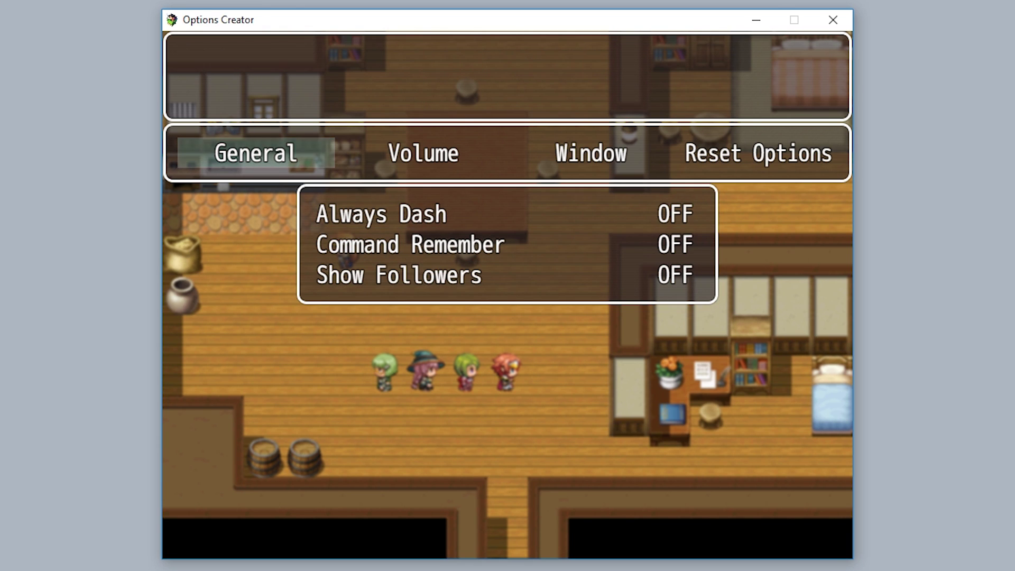
# Step: Return to the map and walk the hero around to check whether the party followers are hidden
pyautogui.press('Escape')
pyautogui.press('Escape')
pyautogui.press('Left')
pyautogui.press('Up')
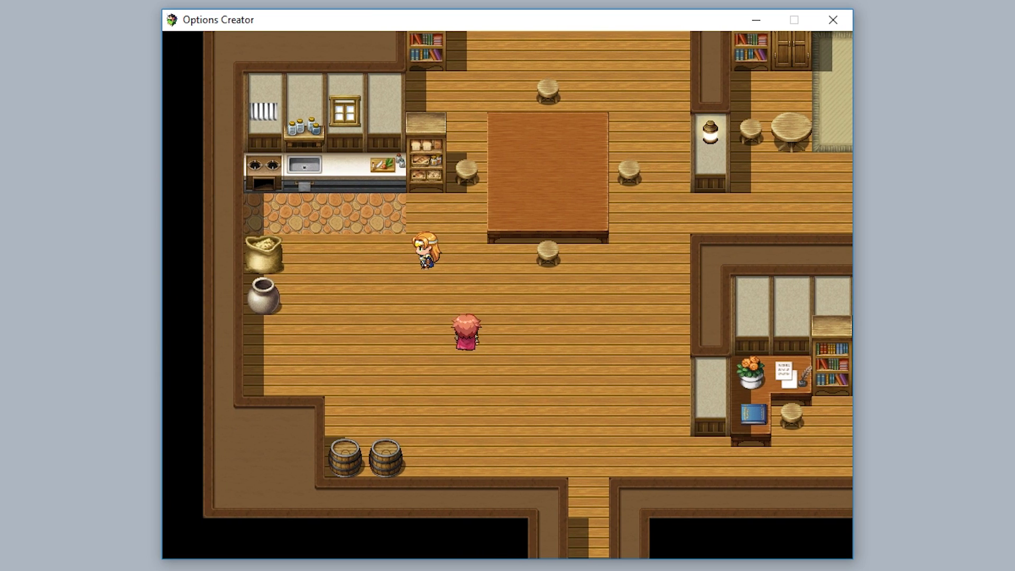
pyautogui.press('Right')
pyautogui.press('Down')
pyautogui.press('Right')
pyautogui.press('Up')
pyautogui.press('Left')
# Step: Turn Show Followers back on in the game's General options and return to the map
pyautogui.press('Escape')
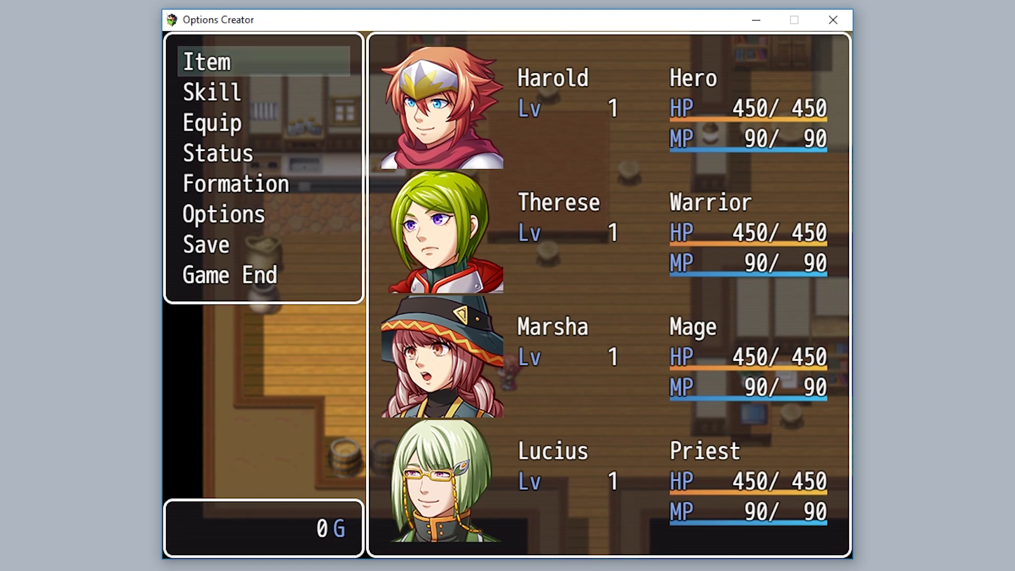
pyautogui.press('Up')
pyautogui.press('Up')
pyautogui.press('Return')
pyautogui.press('Return')
pyautogui.press('Return')
pyautogui.press('Return')
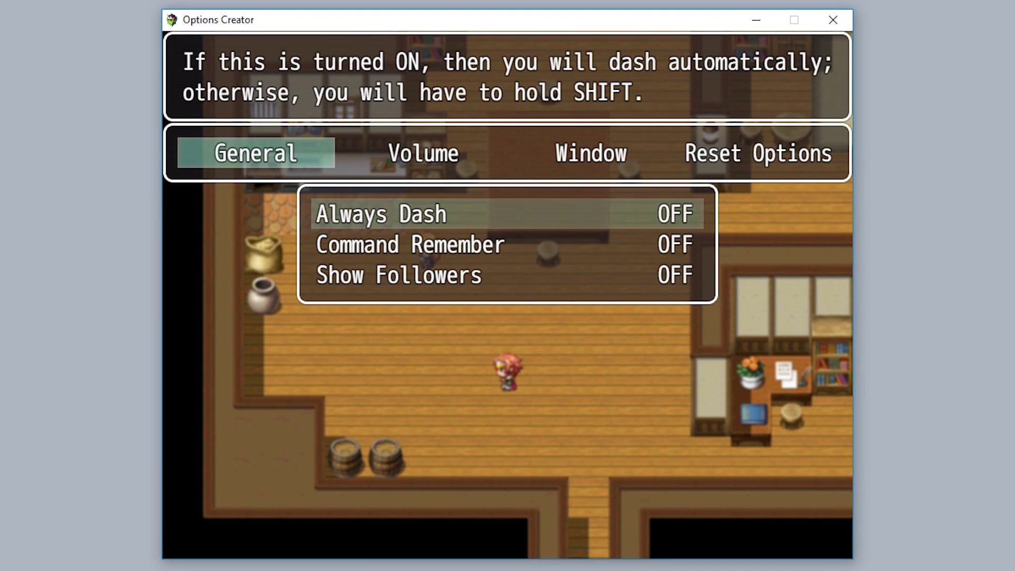
pyautogui.press('Down')
pyautogui.press('Down')
pyautogui.press('Return')
pyautogui.press('Escape')
pyautogui.press('Escape')
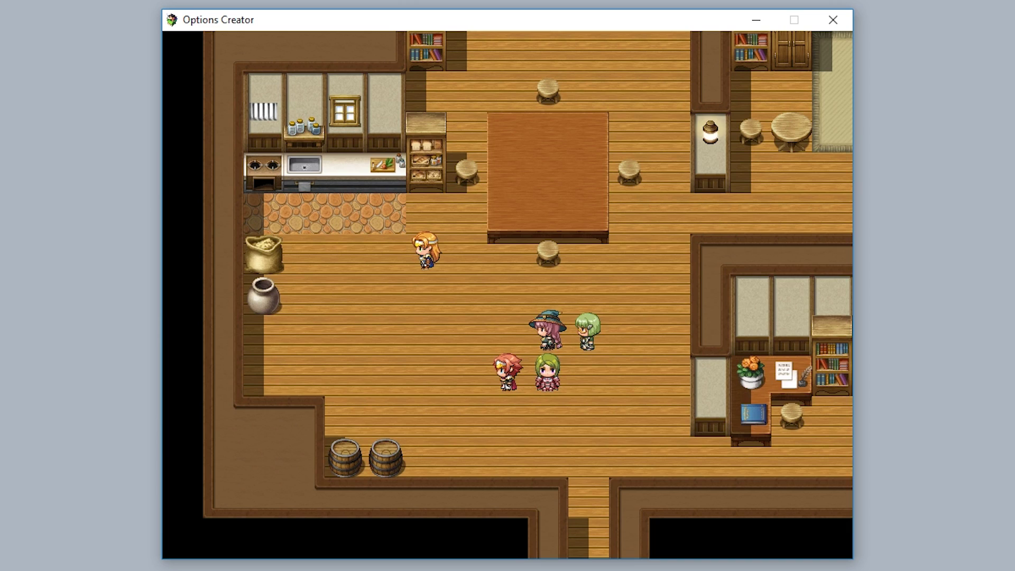
# Step: Walk the party around the house to check that the followers trail behind the hero
pyautogui.press('Right')
pyautogui.press('Up')
pyautogui.press('Right')
pyautogui.press('Down')
pyautogui.press('Left')
pyautogui.press('Left')
pyautogui.press('Up')
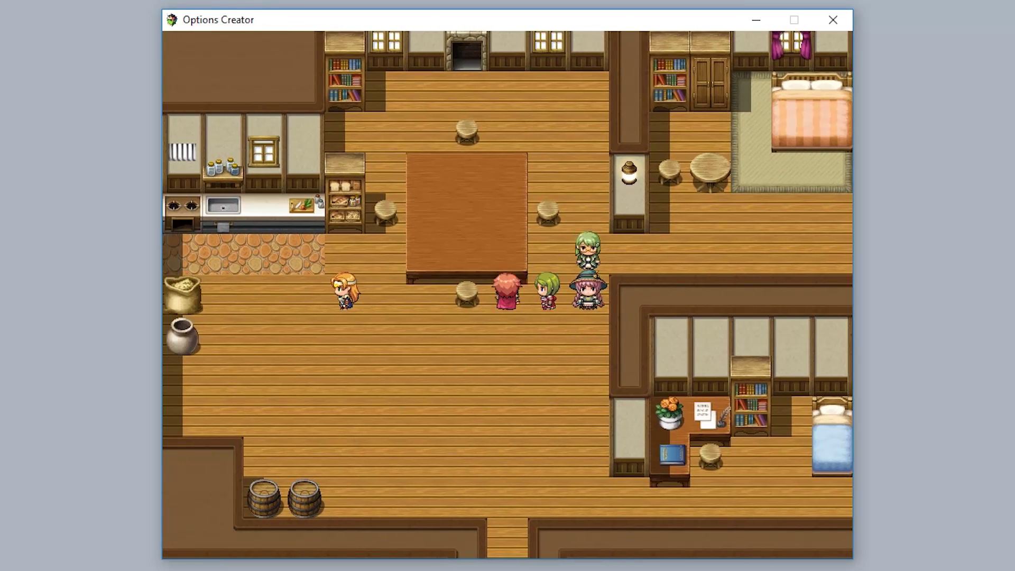
pyautogui.press('Right')
pyautogui.press('Right')
pyautogui.press('Down')
pyautogui.press('Up')
pyautogui.press('Up')
pyautogui.press('Down')
pyautogui.press('Down')
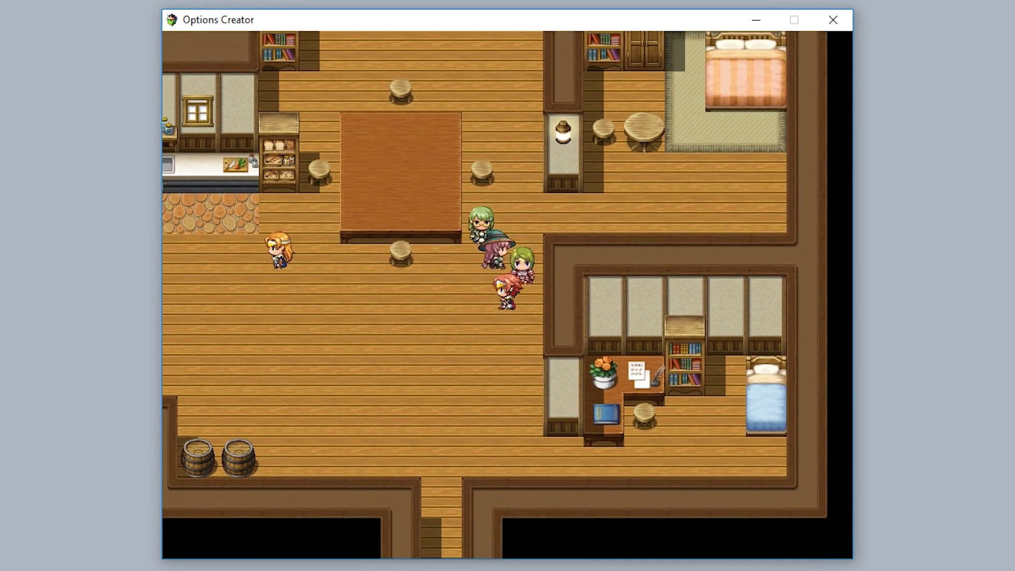
pyautogui.press('Left')
pyautogui.press('Up')
pyautogui.press('Left')
pyautogui.press('Down')
pyautogui.press('Left')
pyautogui.press('Left')
pyautogui.press('Left')
pyautogui.press('Right')
pyautogui.press('Right')
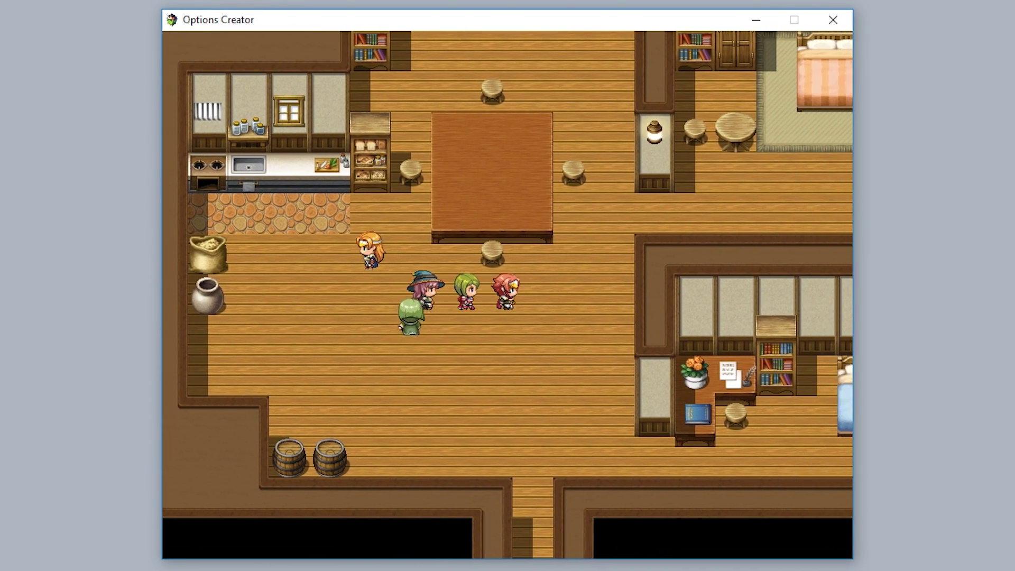
pyautogui.press('Down')
pyautogui.press('Left')
pyautogui.press('Right')
pyautogui.press('Up')
pyautogui.press('Left')
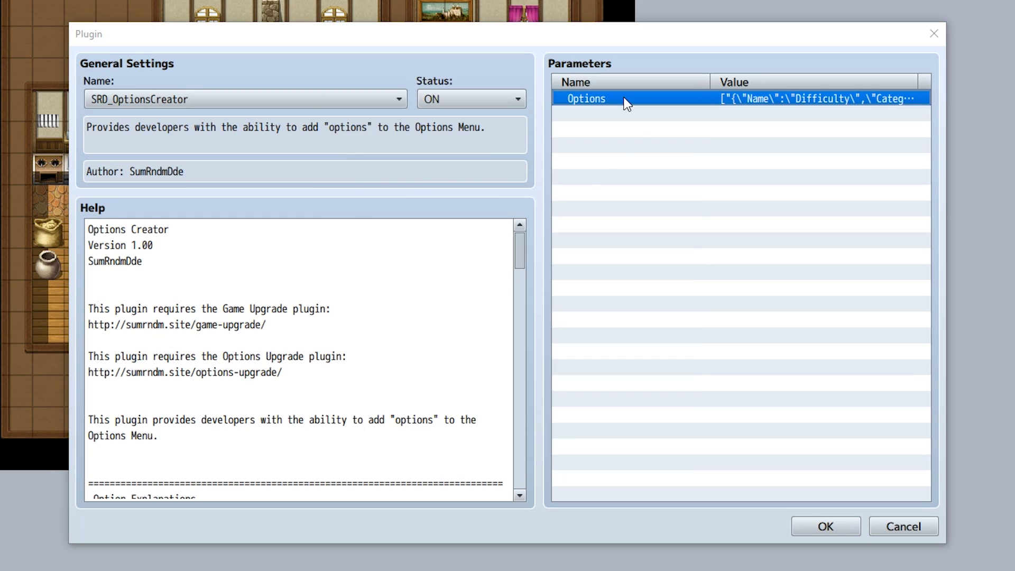
# Step: Add a third option to the SRD_OptionsCreator plugin's Options list and name it Image Cache Limit
pyautogui.doubleClick(626, 103)
pyautogui.doubleClick(522, 281)
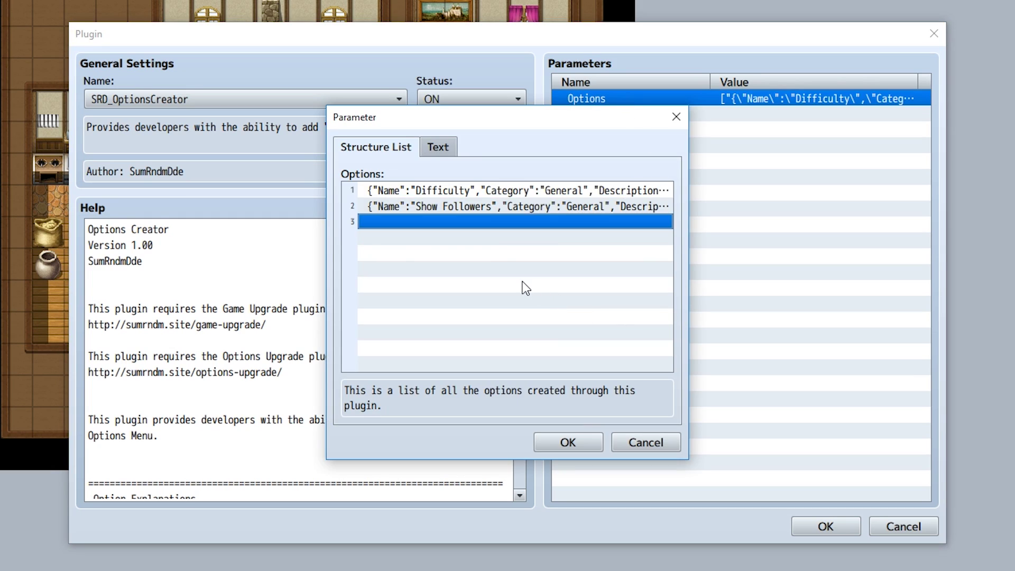
pyautogui.doubleClick(461, 205)
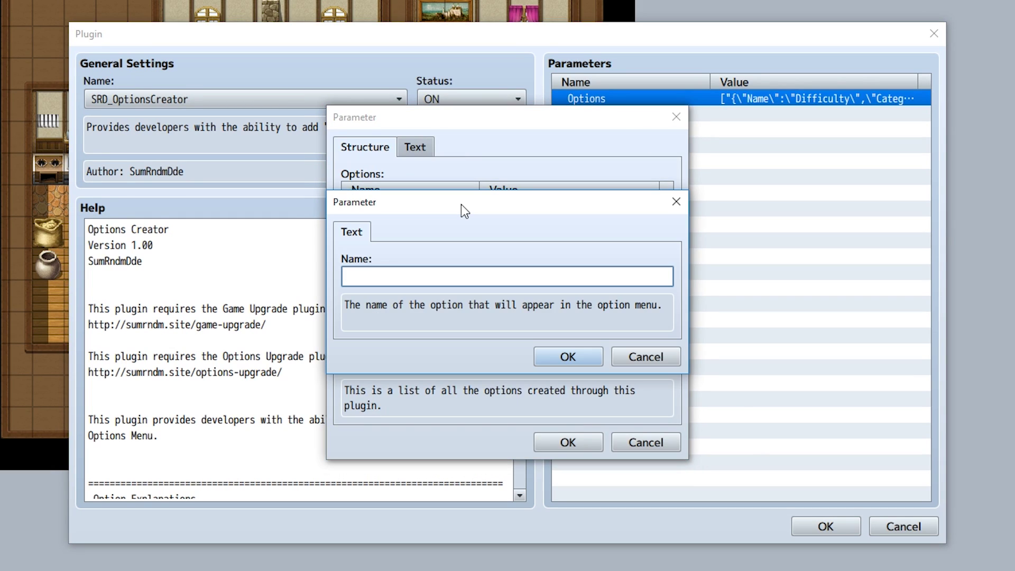
pyautogui.write('Image Cache Limit')
pyautogui.click(576, 359)
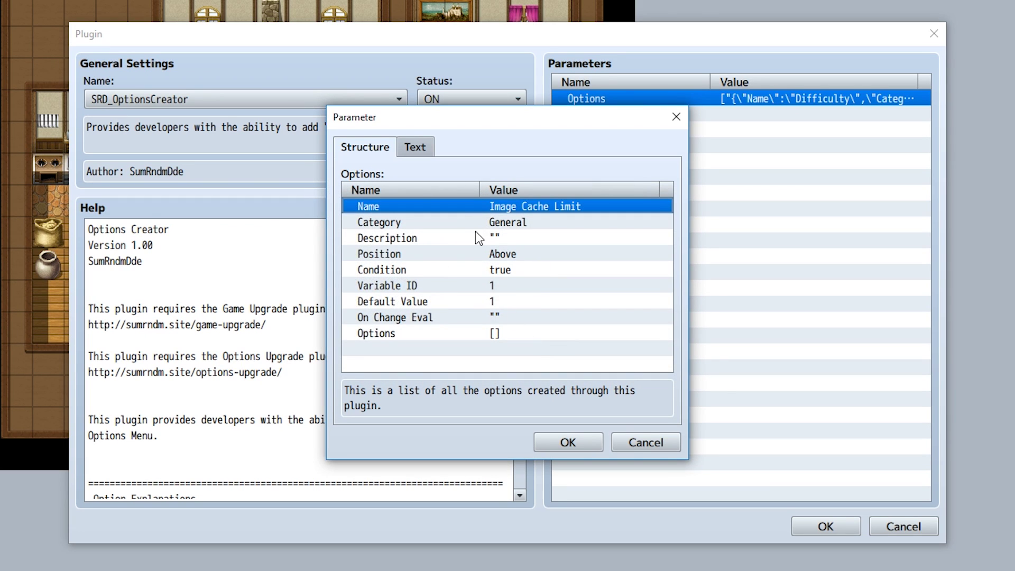
# Step: Set the Image Cache Limit option's description to "Determines the amount of images stored in memory!"
pyautogui.click(476, 238)
pyautogui.doubleClick(479, 237)
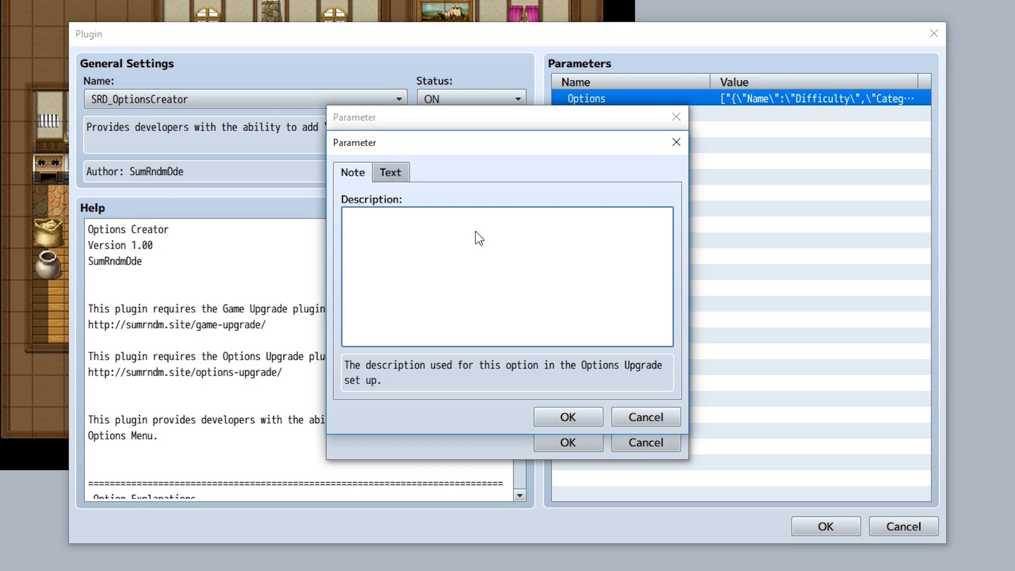
pyautogui.write('Determines the amount of image')
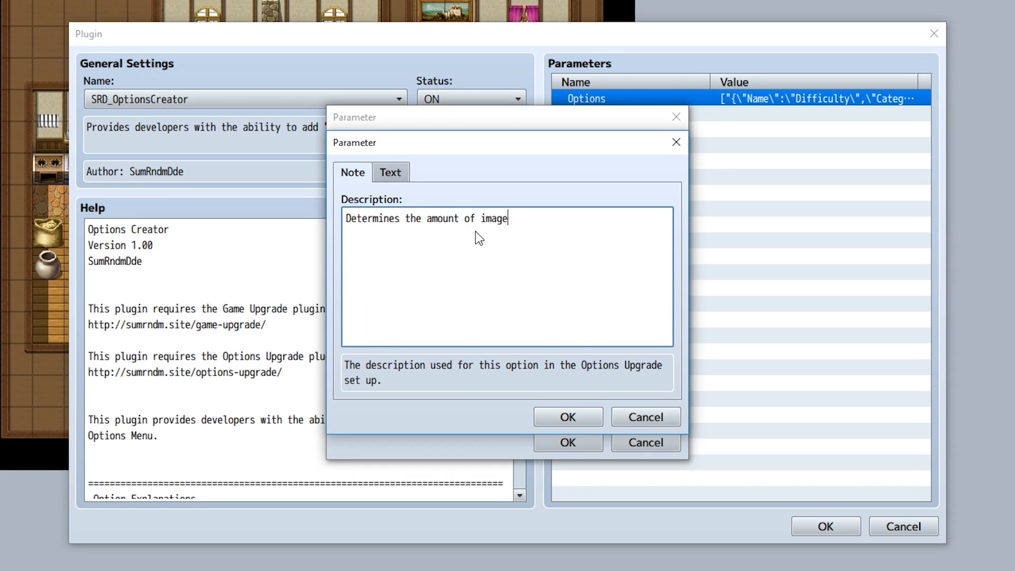
pyautogui.write('s stored in memeory')
pyautogui.press('BackSpace')
pyautogui.press('BackSpace')
pyautogui.write('ry!')
pyautogui.click(565, 414)
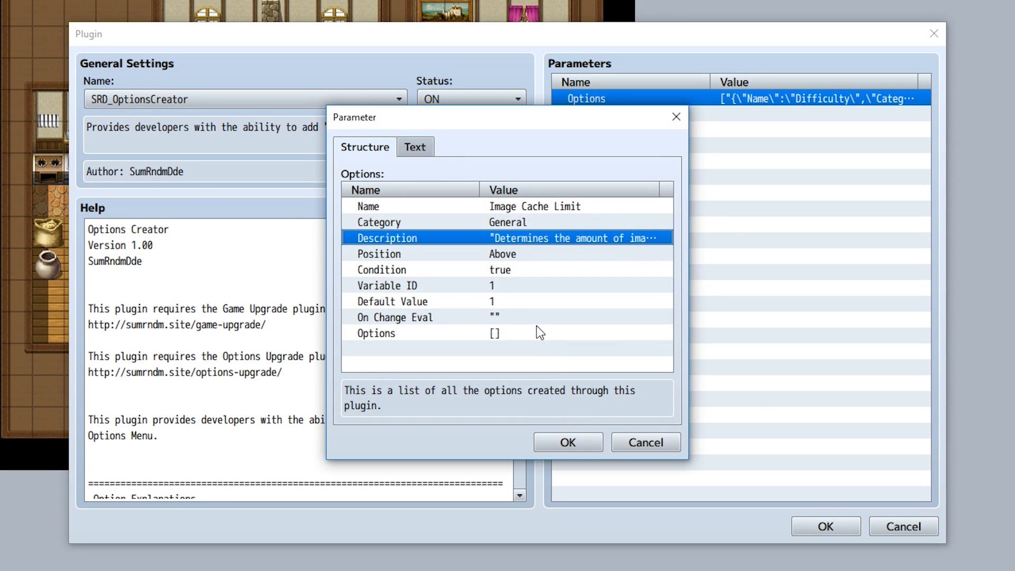
# Step: Name variable 0003 Cache and assign it as the Image Cache Limit option's Variable ID
pyautogui.doubleClick(424, 287)
pyautogui.click(554, 276)
pyautogui.click(539, 146)
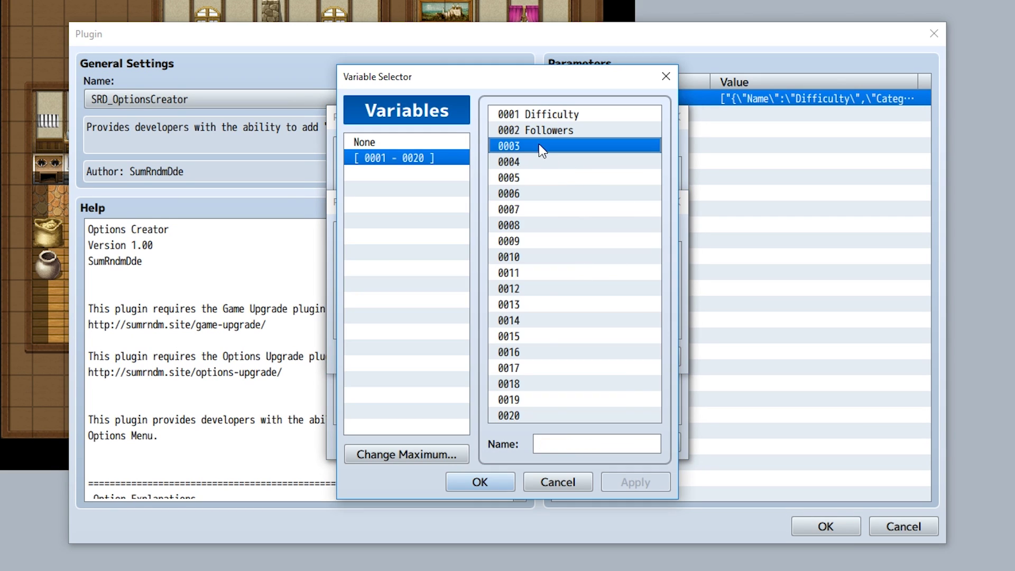
pyautogui.click(568, 438)
pyautogui.write('Cache')
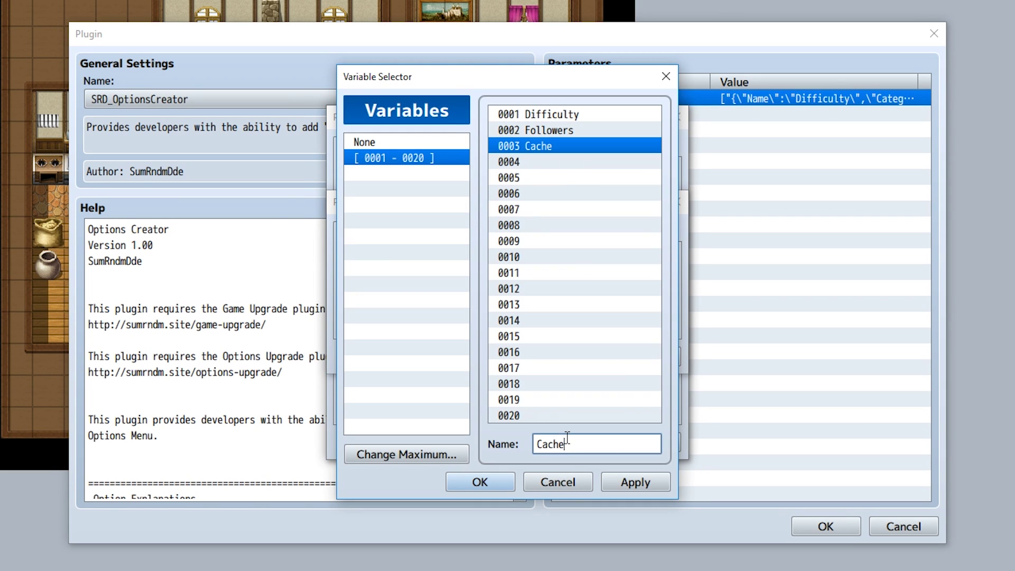
pyautogui.click(480, 482)
pyautogui.click(567, 355)
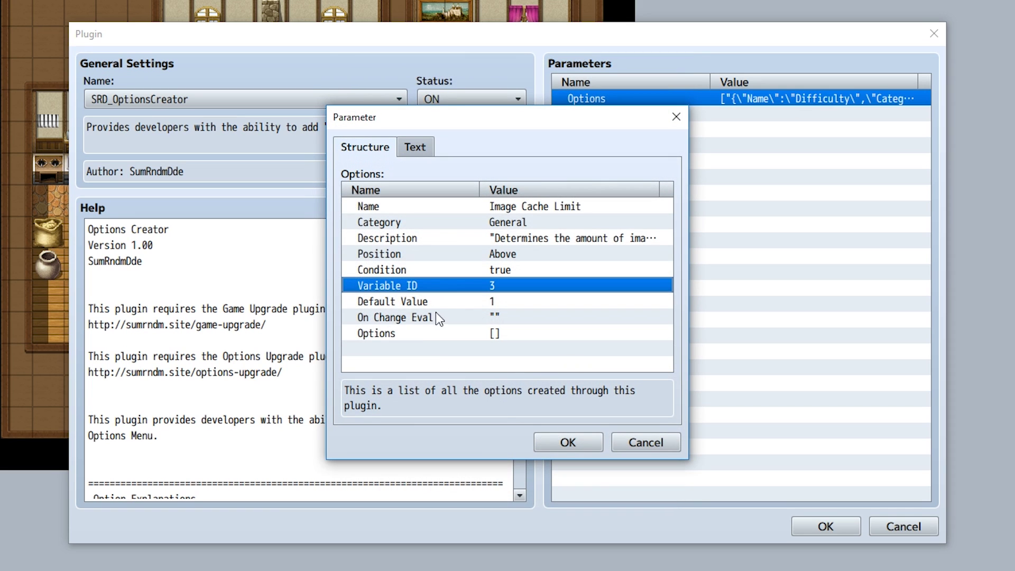
# Step: Keep the Image Cache Limit option's Default Value at 1
pyautogui.click(440, 304)
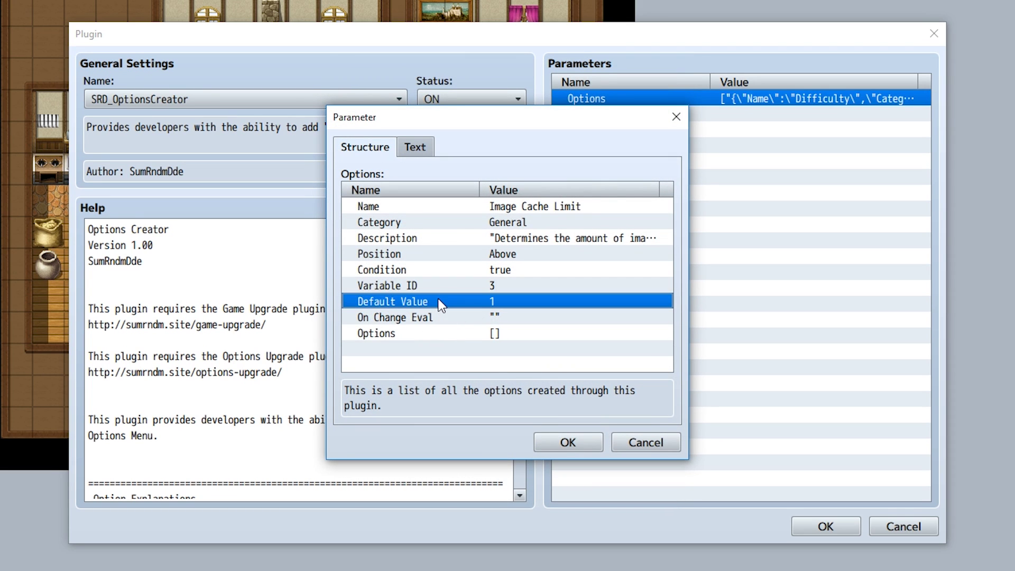
pyautogui.doubleClick(438, 301)
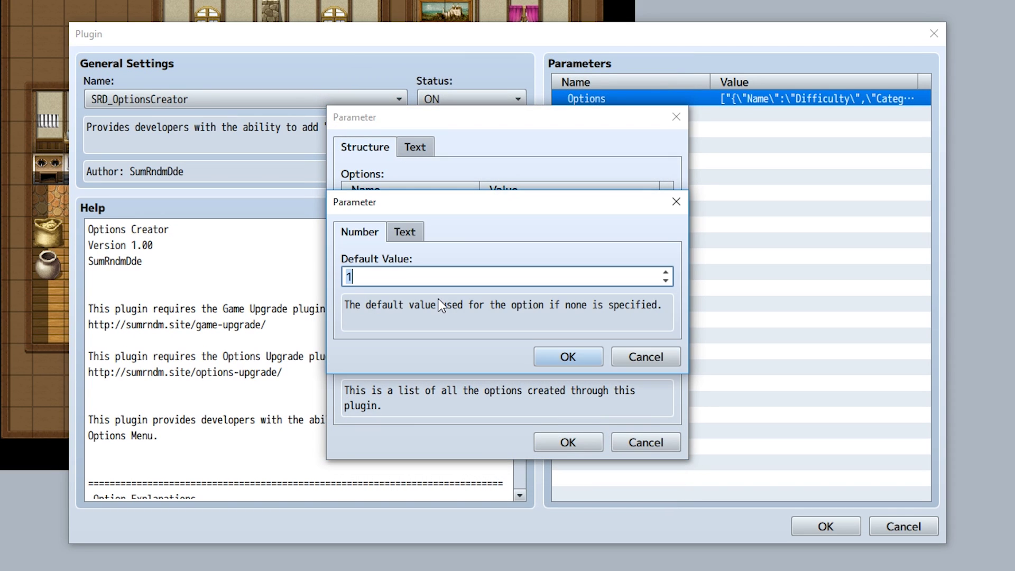
pyautogui.click(573, 361)
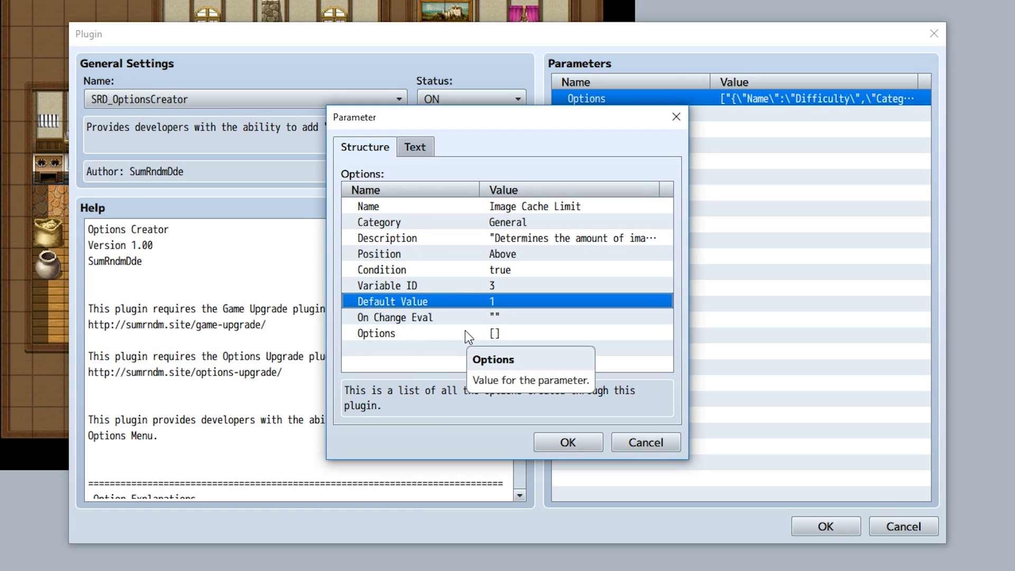
# Step: Enter 10, 20 and 30 as the first three choices in the Image Cache Limit option's Options list
pyautogui.doubleClick(465, 332)
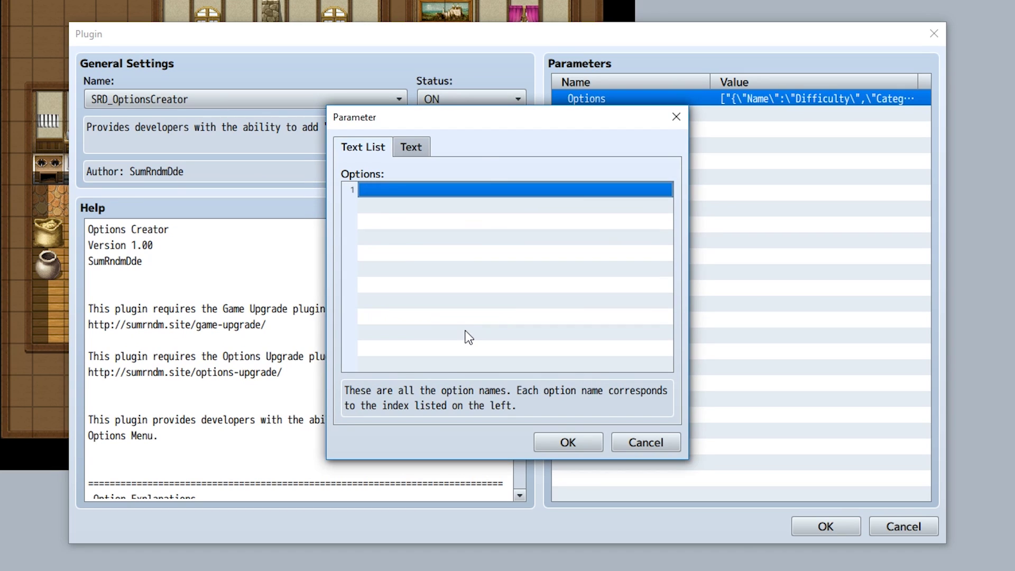
pyautogui.doubleClick(458, 259)
pyautogui.write('10')
pyautogui.press('Return')
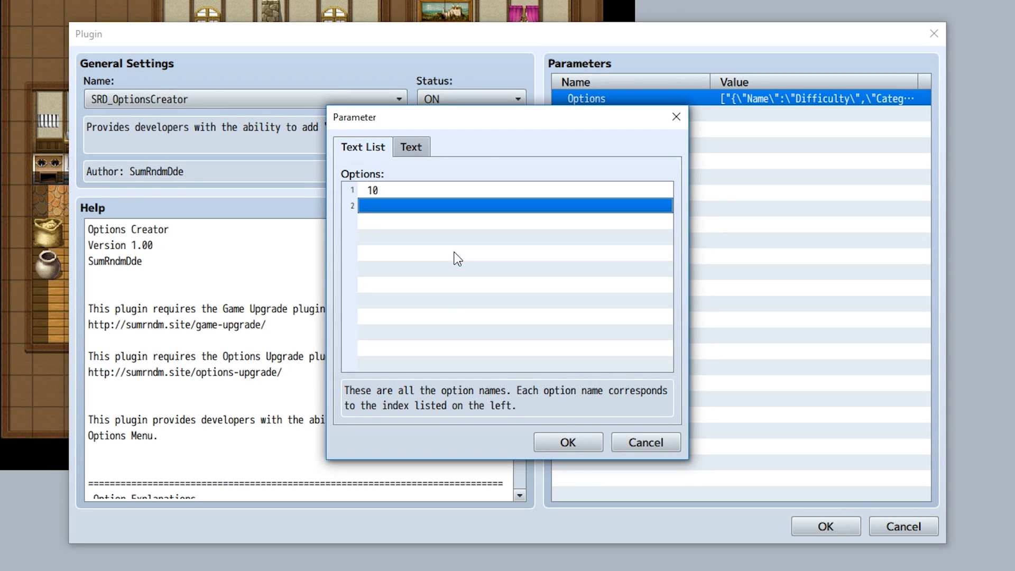
pyautogui.press('Return')
pyautogui.write('20')
pyautogui.press('Return')
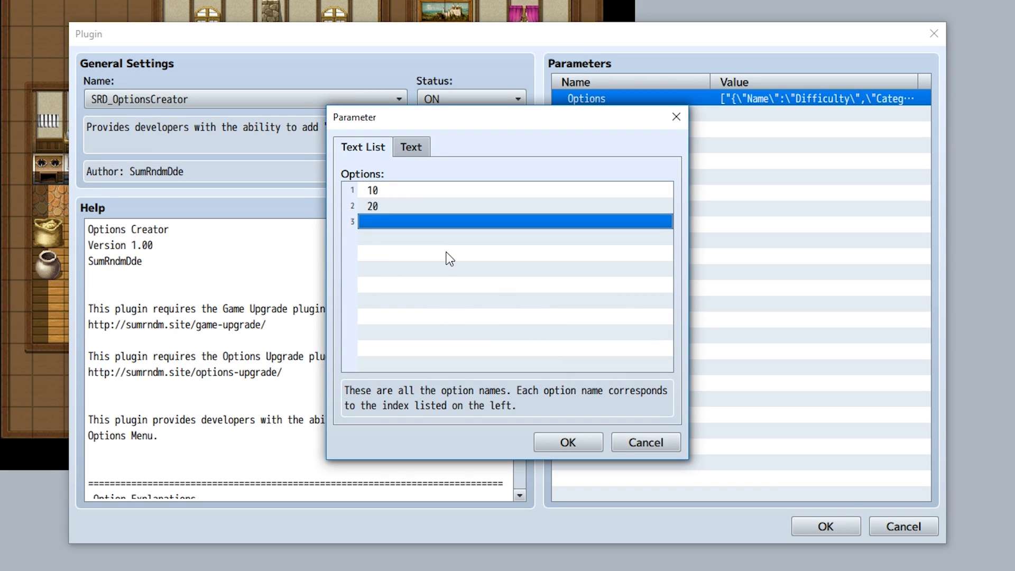
pyautogui.press('Return')
pyautogui.write('30')
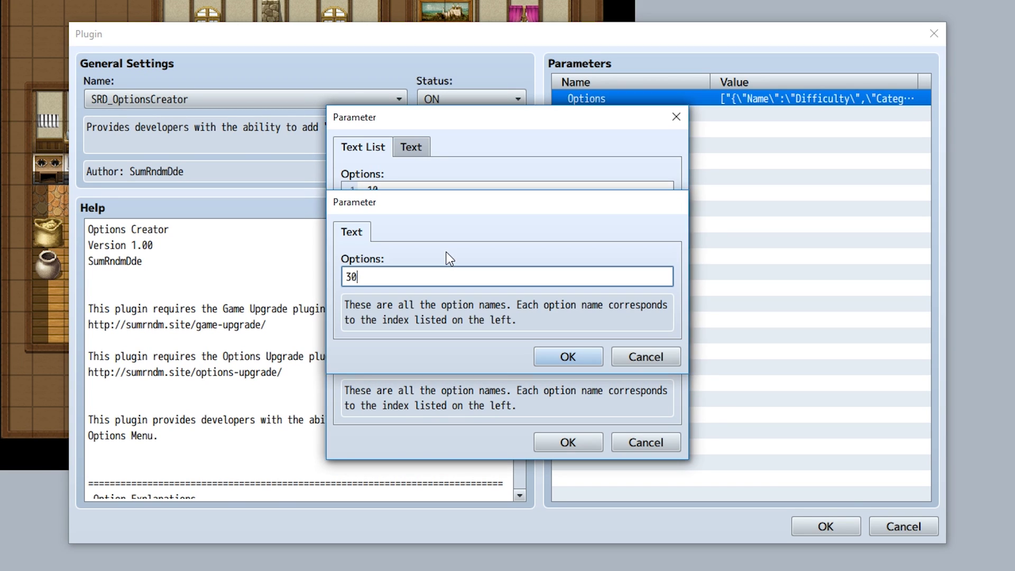
pyautogui.press('Return')
# Step: Add 40 and 50 as the fourth and fifth choices of the Image Cache Limit option and confirm the list
pyautogui.press('Return')
pyautogui.write('40')
pyautogui.press('Return')
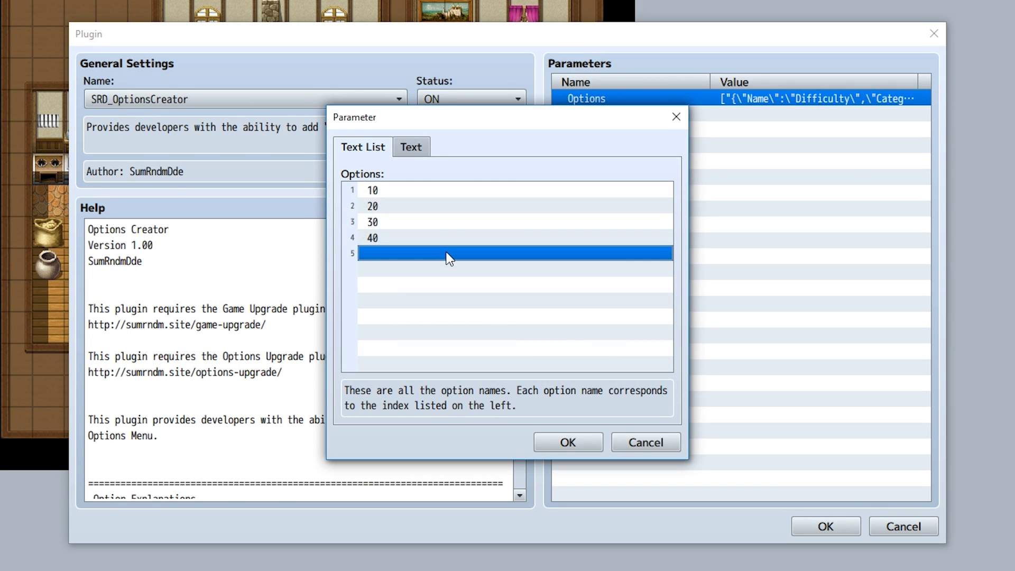
pyautogui.press('Return')
pyautogui.write('50')
pyautogui.press('Return')
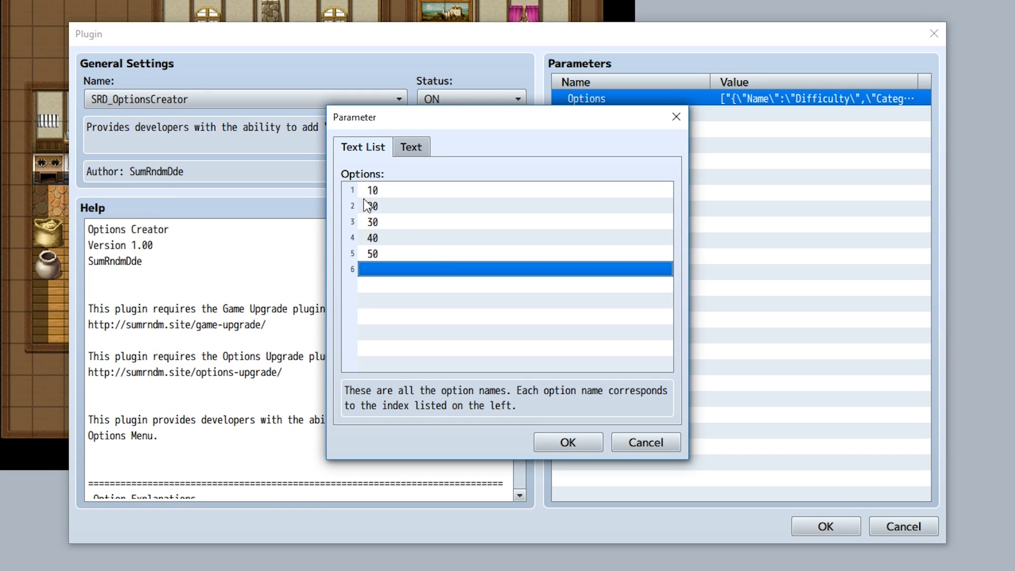
pyautogui.click(380, 193)
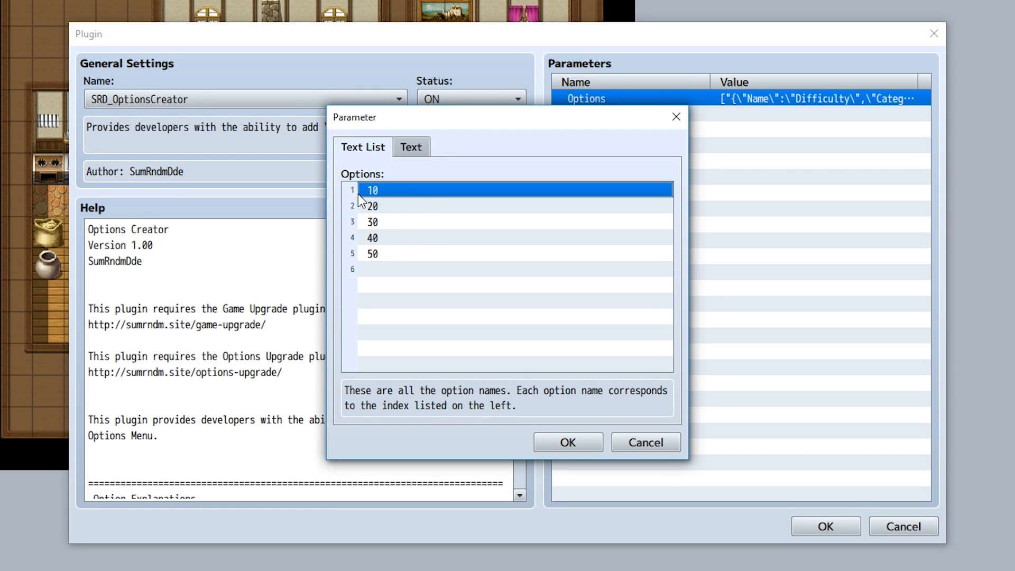
pyautogui.click(375, 222)
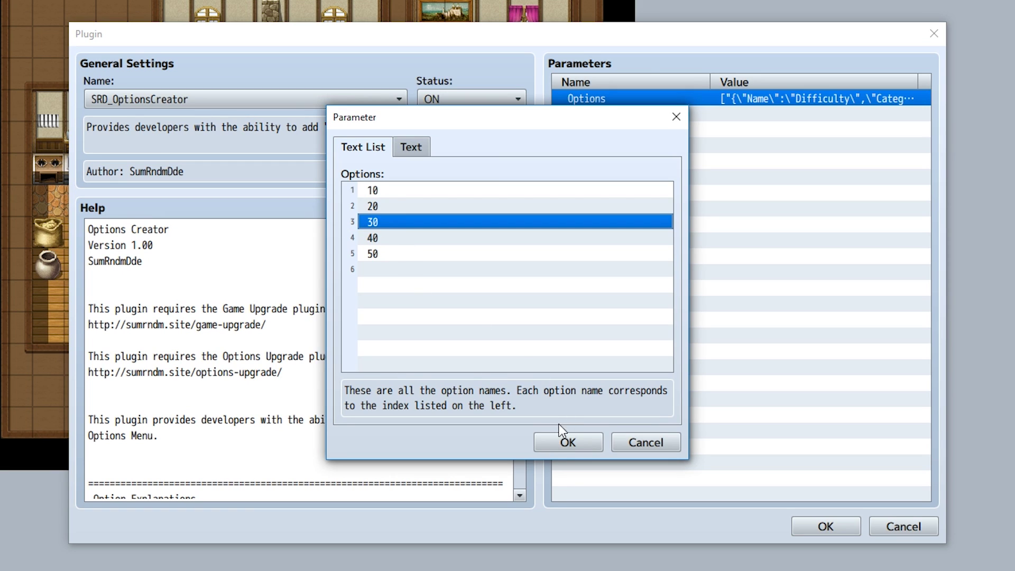
pyautogui.click(564, 442)
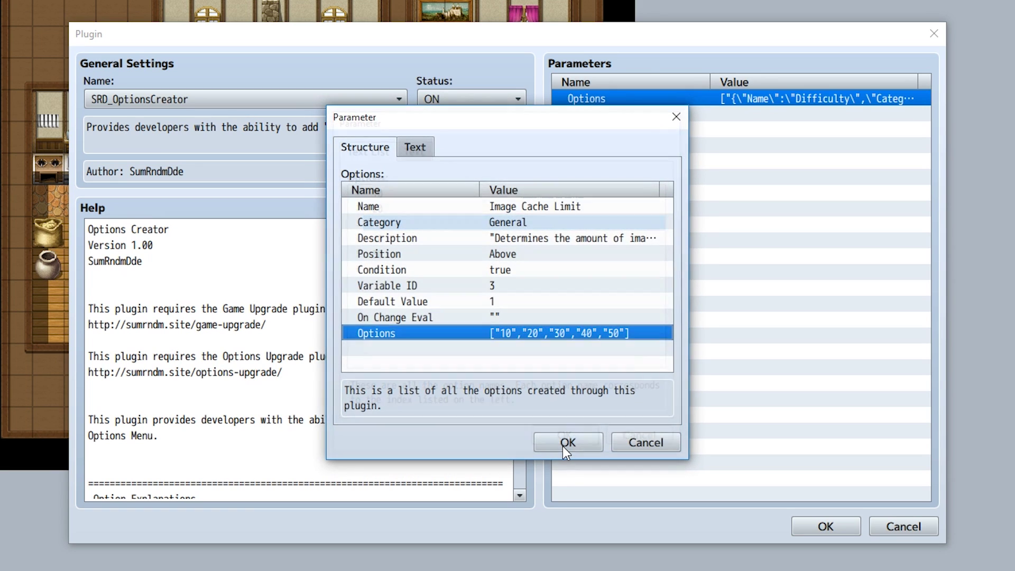
# Step: Write ImageCache.limit = $gameVariables.value(3) * 10 as the Image Cache Limit option's On Change Eval code
pyautogui.doubleClick(447, 319)
pyautogui.write('$')
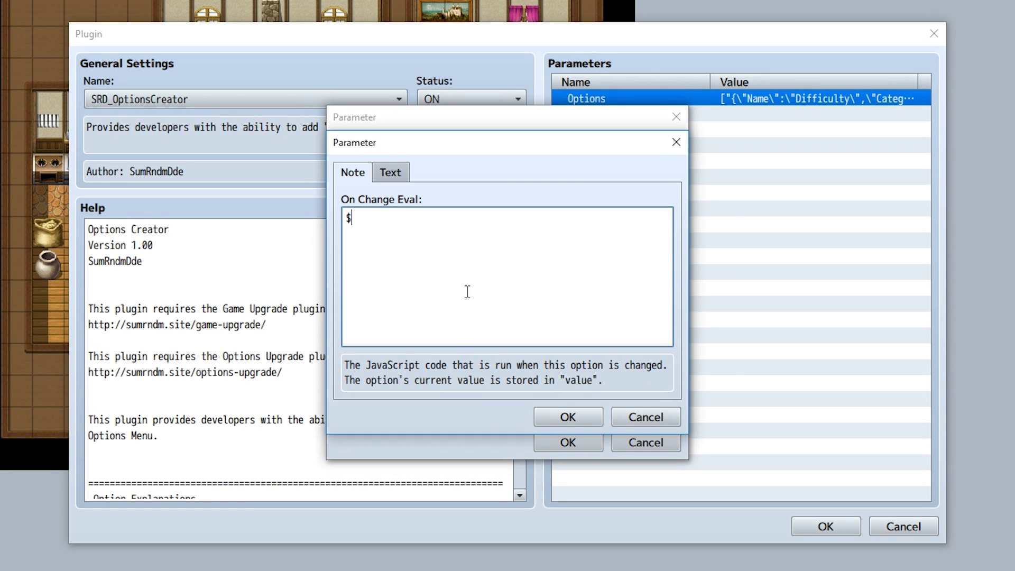
pyautogui.write('gameVariables.value(3')
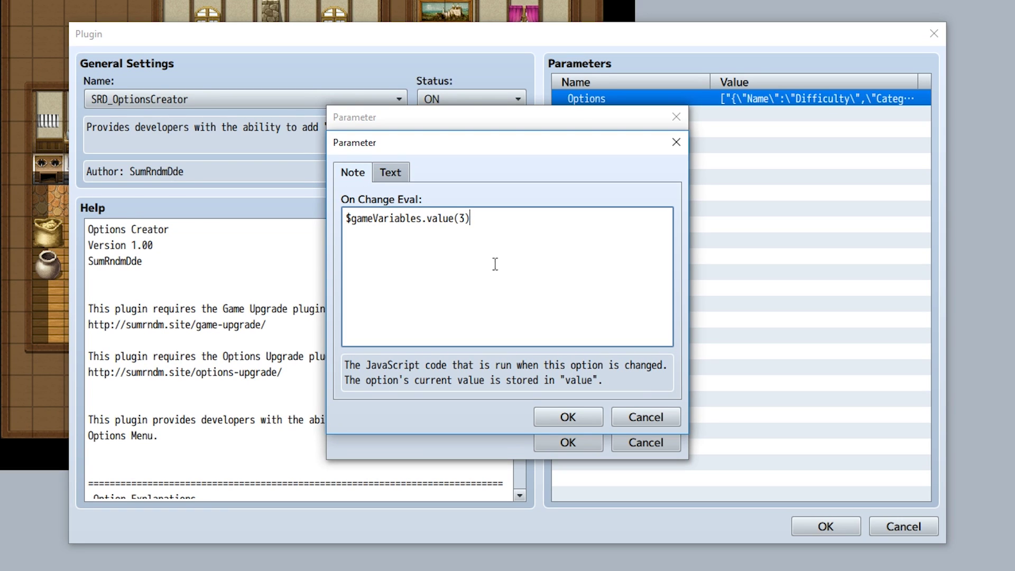
pyautogui.hotkey('ctrl', 'a')
pyautogui.click(545, 217)
pyautogui.write('ImageCache.limit')
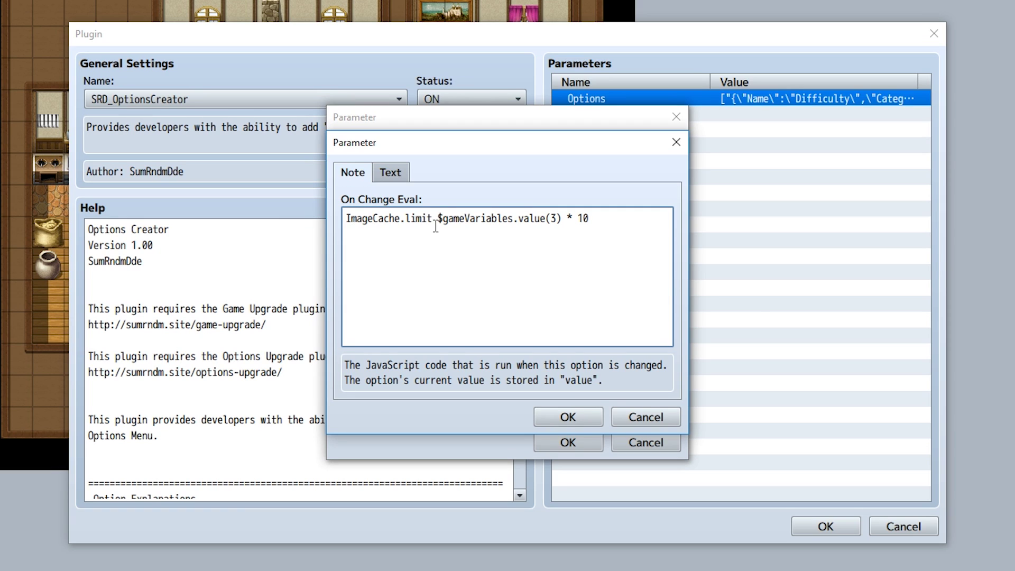
pyautogui.write(' =')
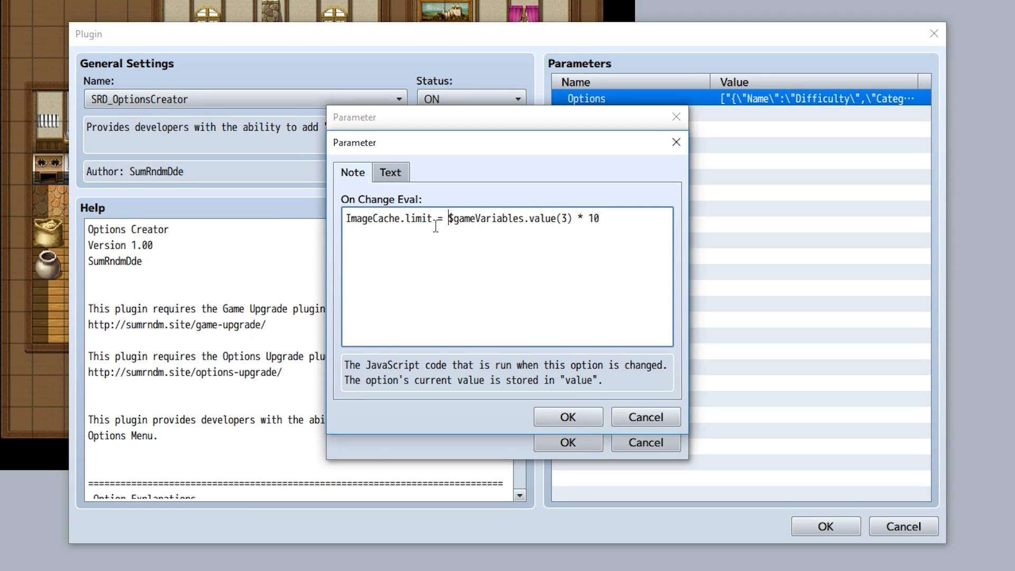
# Step: Extend the end of the On Change Eval line with * 1000 * 1000; and confirm the code
pyautogui.moveTo(444, 218); pyautogui.dragTo(670, 218)
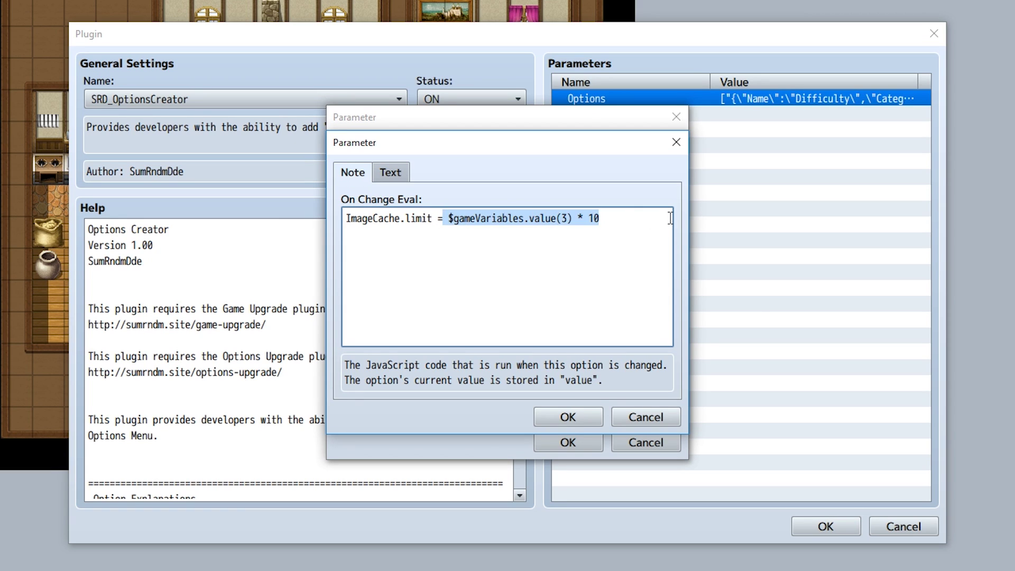
pyautogui.click(634, 227)
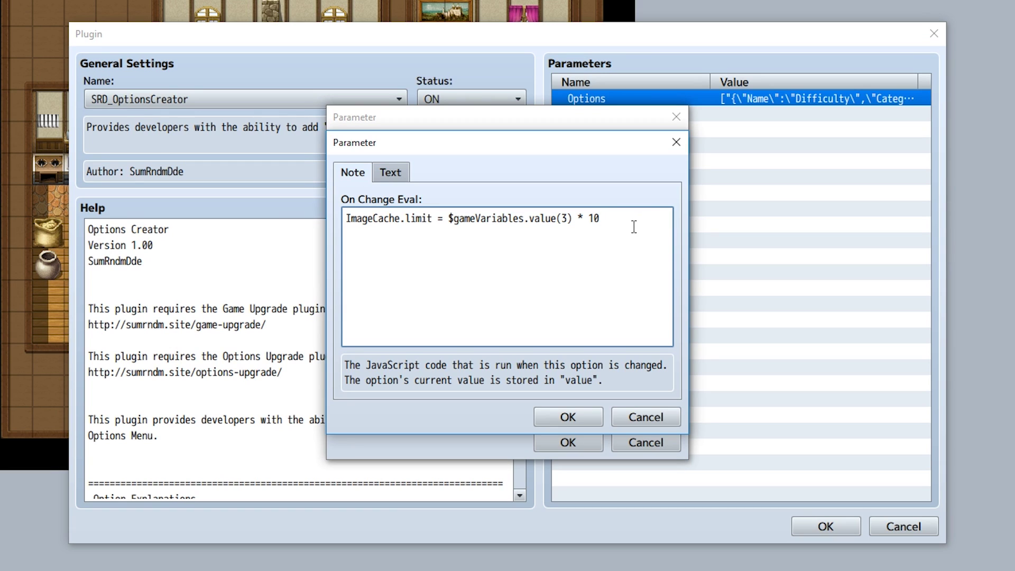
pyautogui.write('* 1000 * 1000')
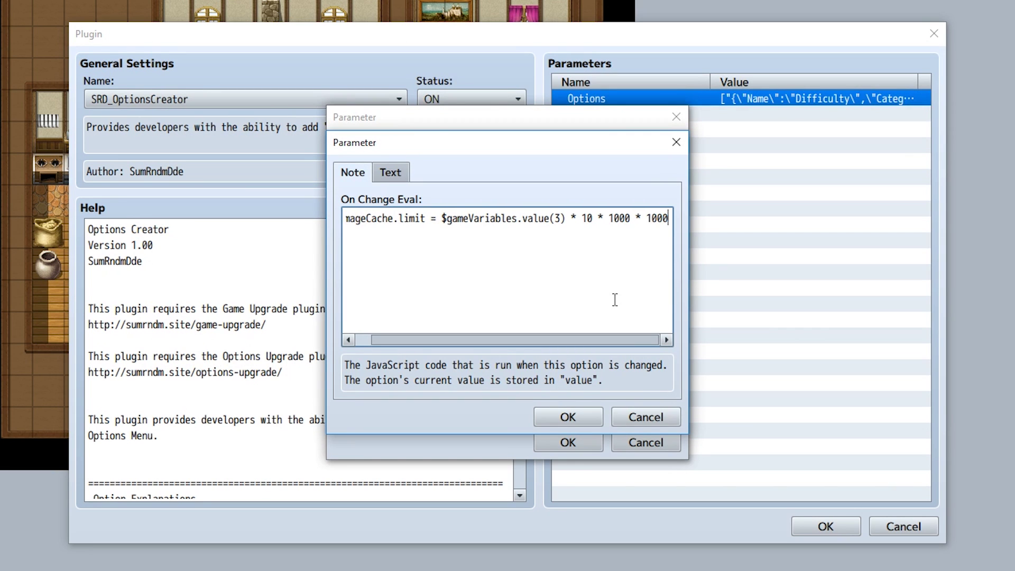
pyautogui.write(';')
pyautogui.moveTo(467, 339); pyautogui.dragTo(455, 341)
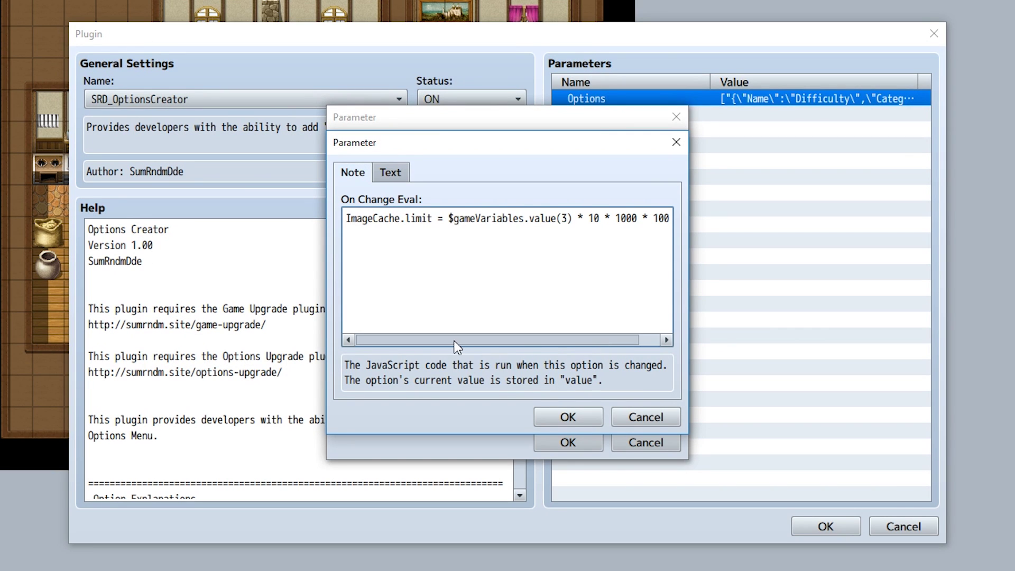
pyautogui.click(565, 417)
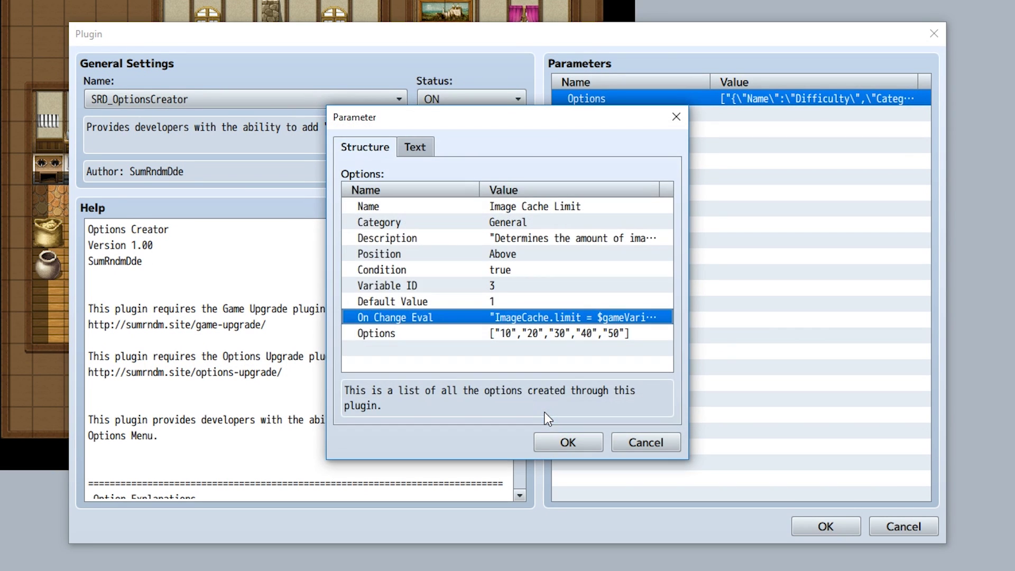
# Step: Save the Image Cache Limit option and the SRD_OptionsCreator settings, and close the Plugin Manager
pyautogui.click(572, 442)
pyautogui.click(572, 442)
pyautogui.click(794, 526)
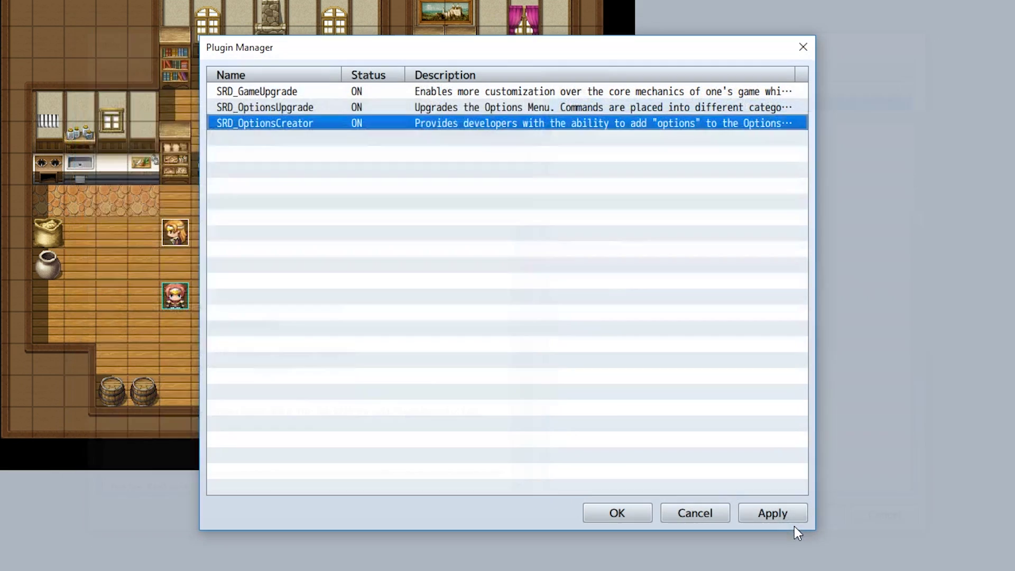
pyautogui.click(636, 515)
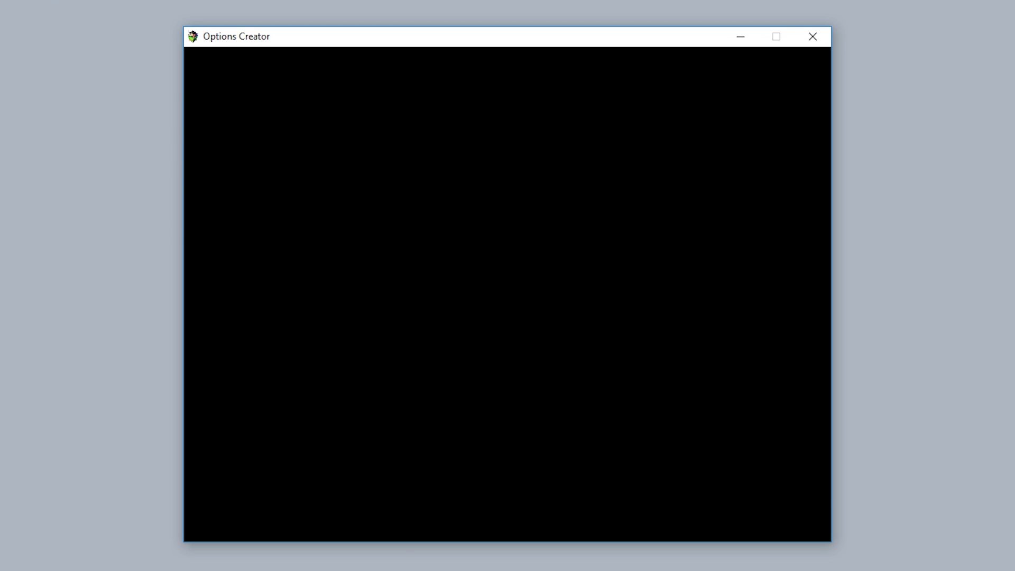
# Step: Open Options from the main menu in the playtest and go through the General options down to Show Followers
pyautogui.press('Escape')
pyautogui.press('Up')
pyautogui.press('Up')
pyautogui.press('Up')
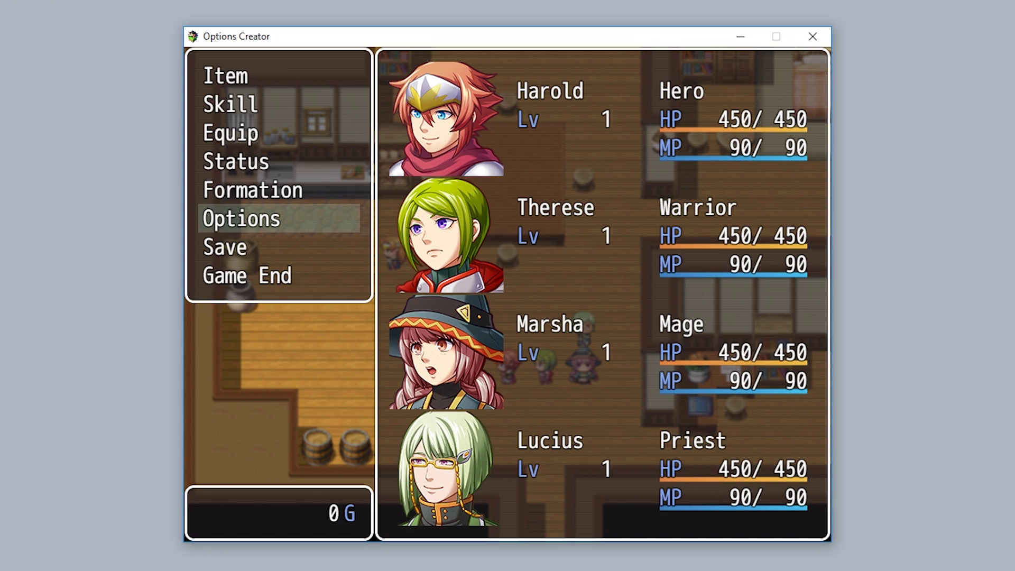
pyautogui.press('Return')
pyautogui.press('Down')
pyautogui.press('Down')
pyautogui.press('Down')
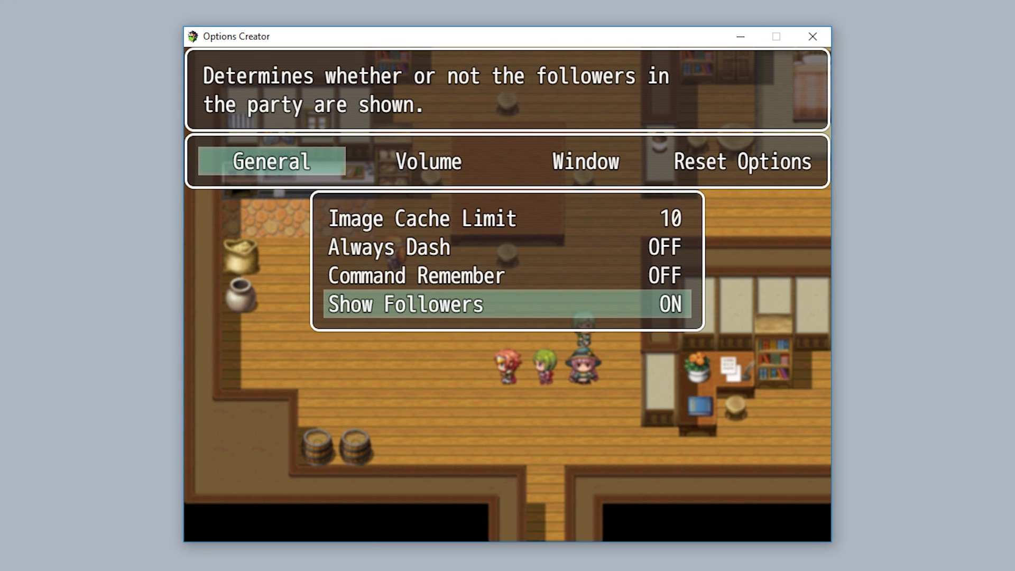
# Step: Test cycling the Image Cache Limit value in the General options and leave the in-game menus
pyautogui.press('Up')
pyautogui.press('Up')
pyautogui.press('Up')
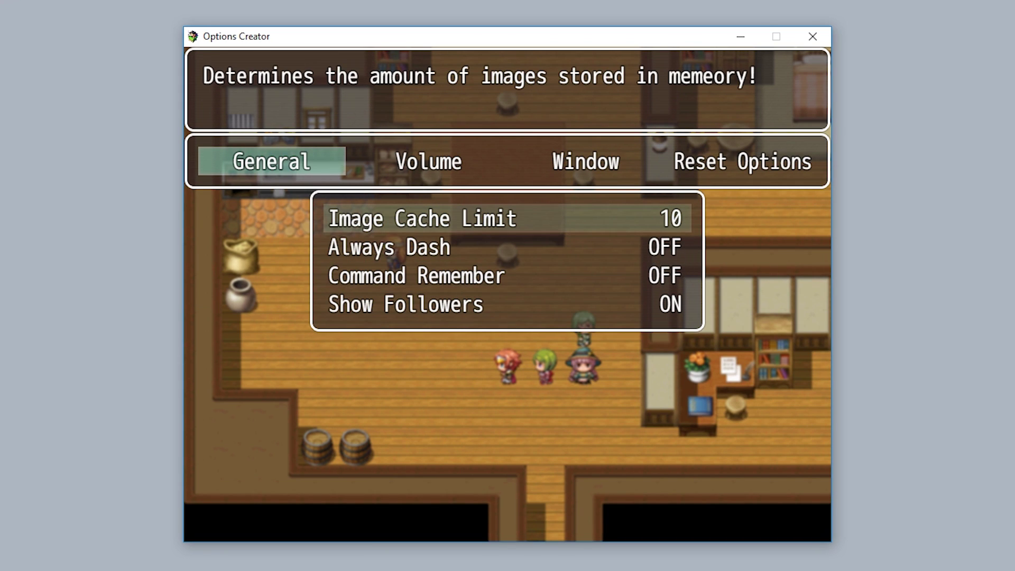
pyautogui.press('Right')
pyautogui.press('Right')
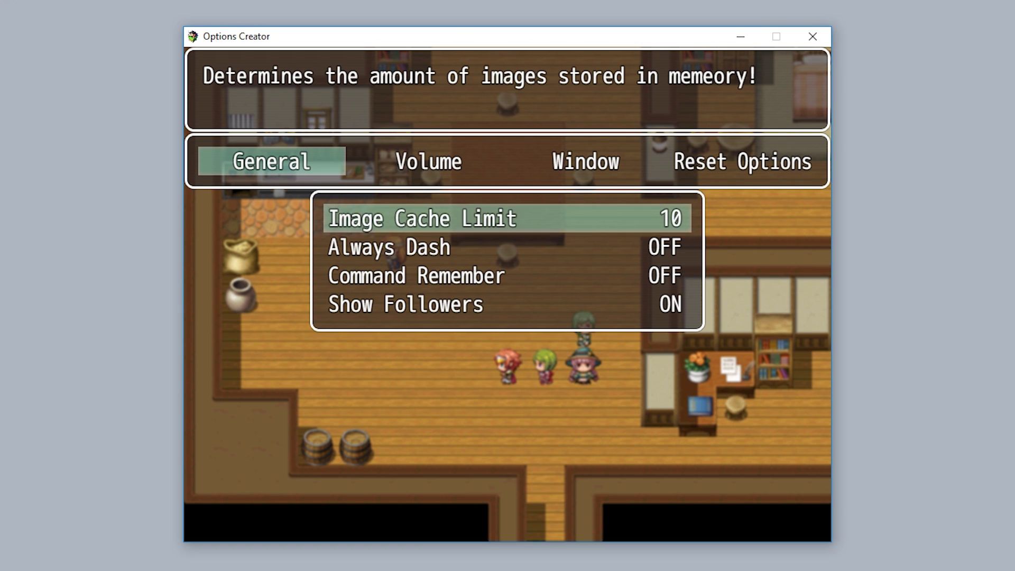
pyautogui.press('Escape')
pyautogui.press('Escape')
pyautogui.press('Escape')
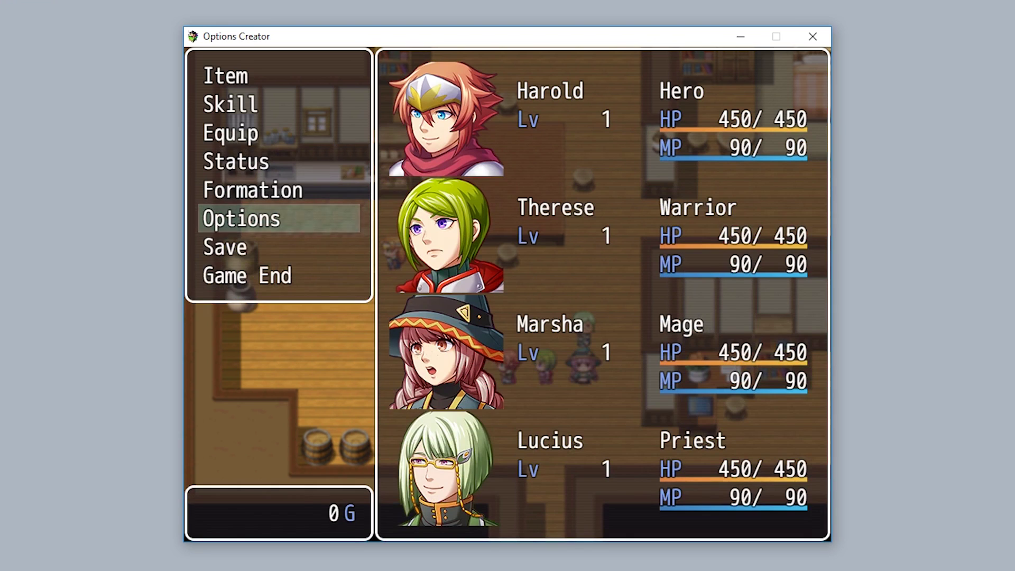
pyautogui.press('Right')
pyautogui.press('Up')
pyautogui.press('Down')
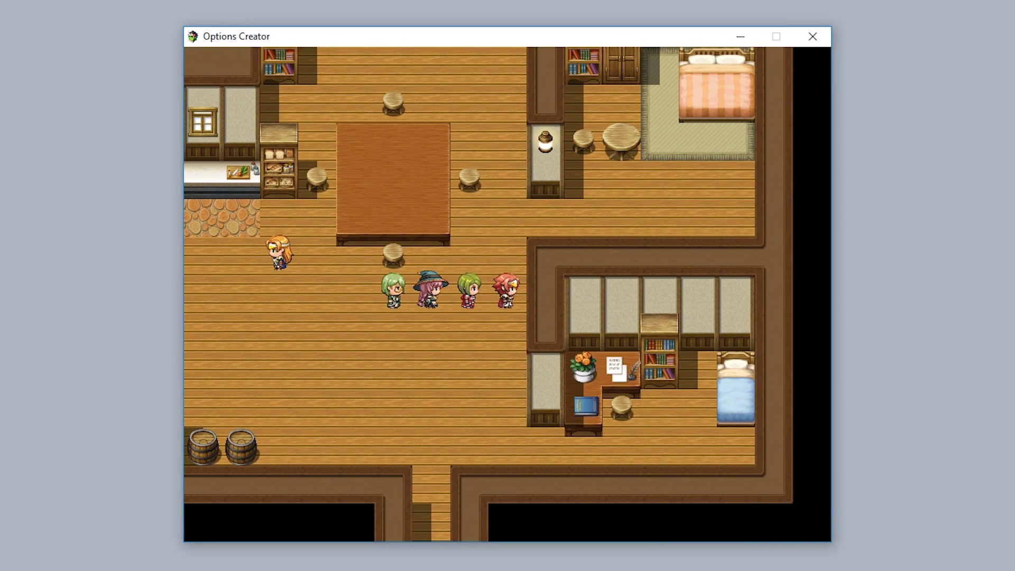
pyautogui.press('Down')
pyautogui.press('Left')
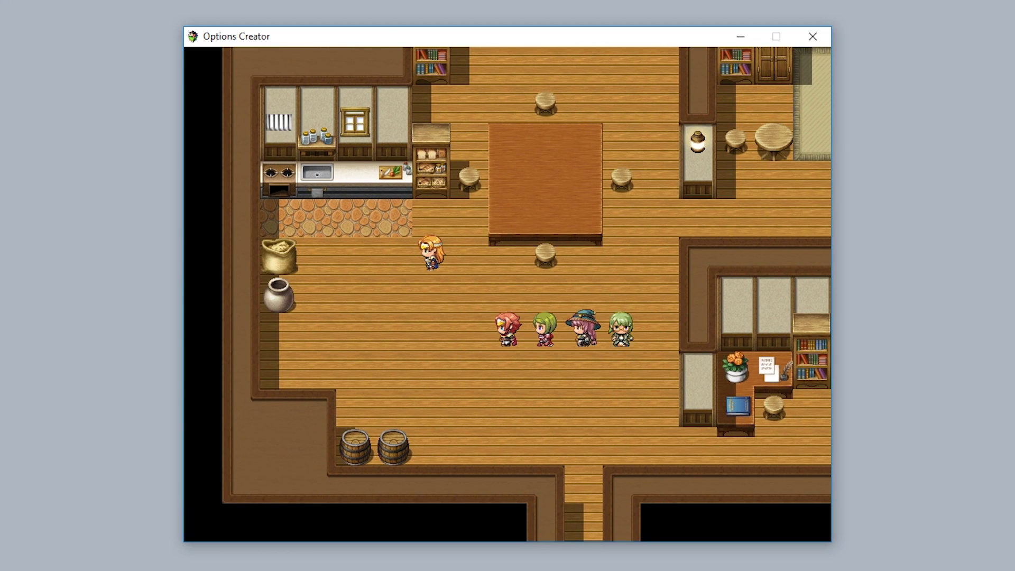
# Step: Reopen the playtest's Options menu to review the General category, and return to the map
pyautogui.press('Escape')
pyautogui.press('Return')
pyautogui.press('Escape')
pyautogui.press('Up')
pyautogui.press('Up')
pyautogui.press('Up')
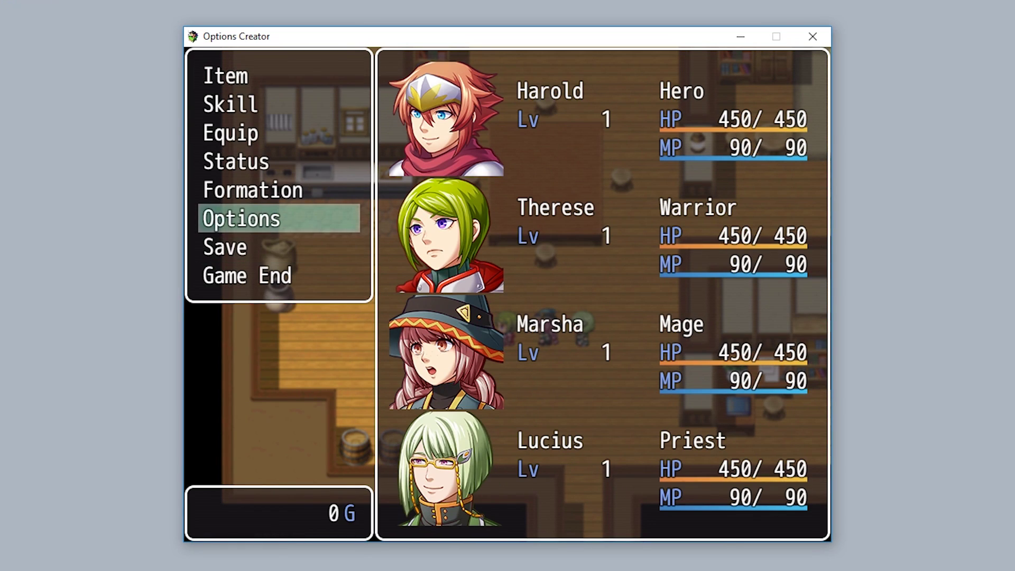
pyautogui.press('Return')
pyautogui.press('Escape')
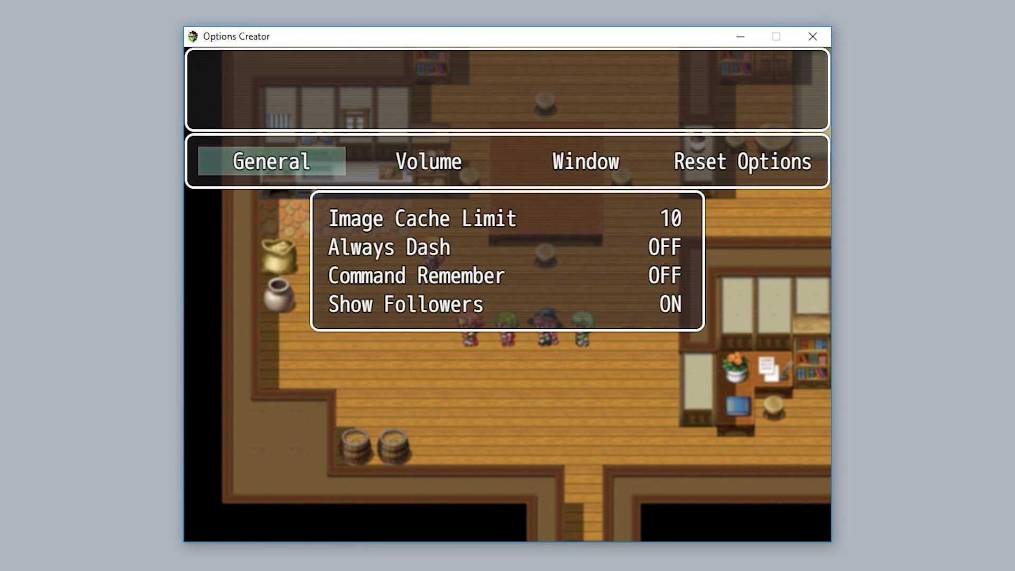
pyautogui.press('Escape')
pyautogui.press('Escape')
pyautogui.press('Right')
pyautogui.press('Up')
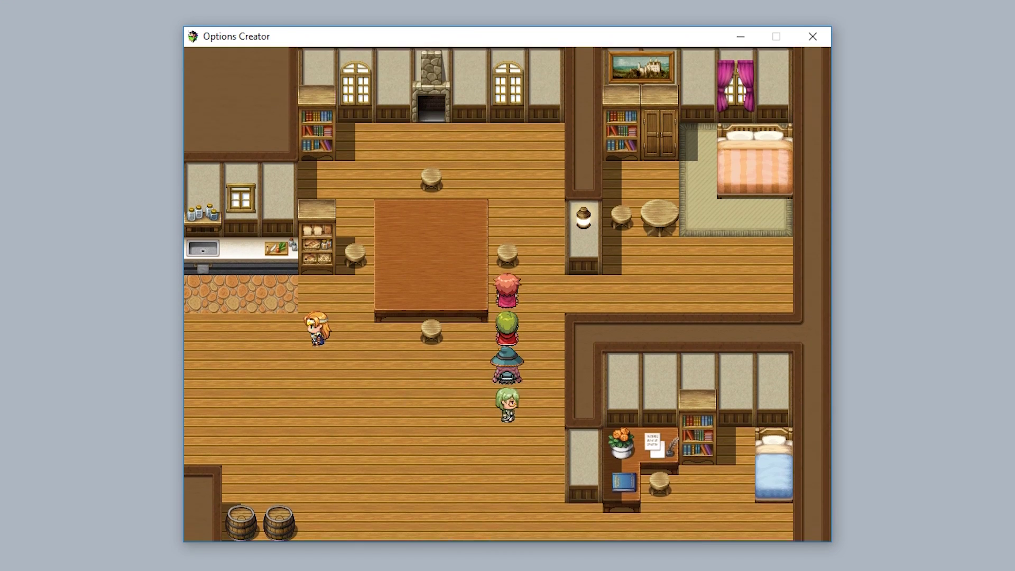
pyautogui.press('Left')
pyautogui.press('Down')
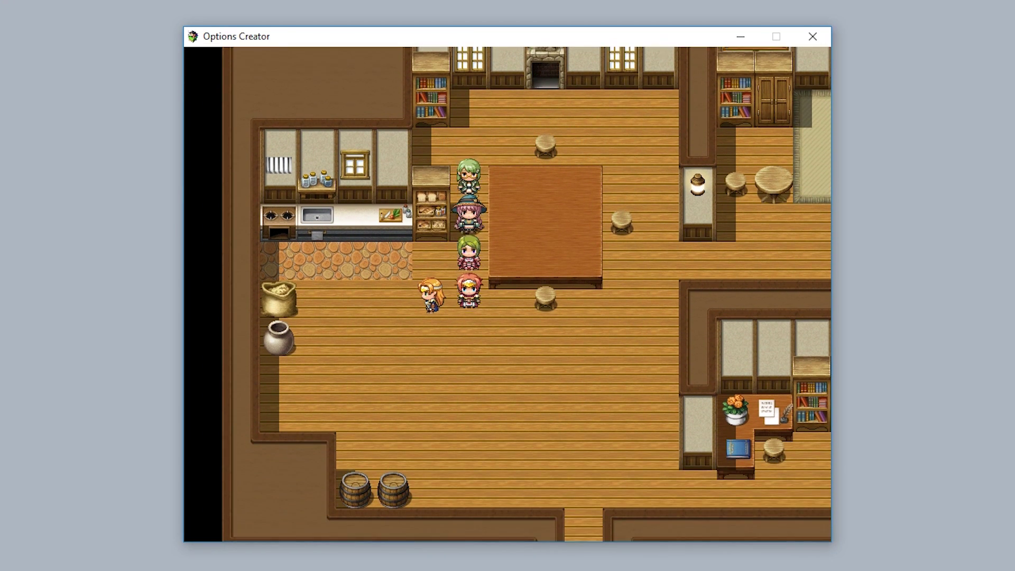
pyautogui.press('Right')
pyautogui.press('Up')
pyautogui.press('Left')
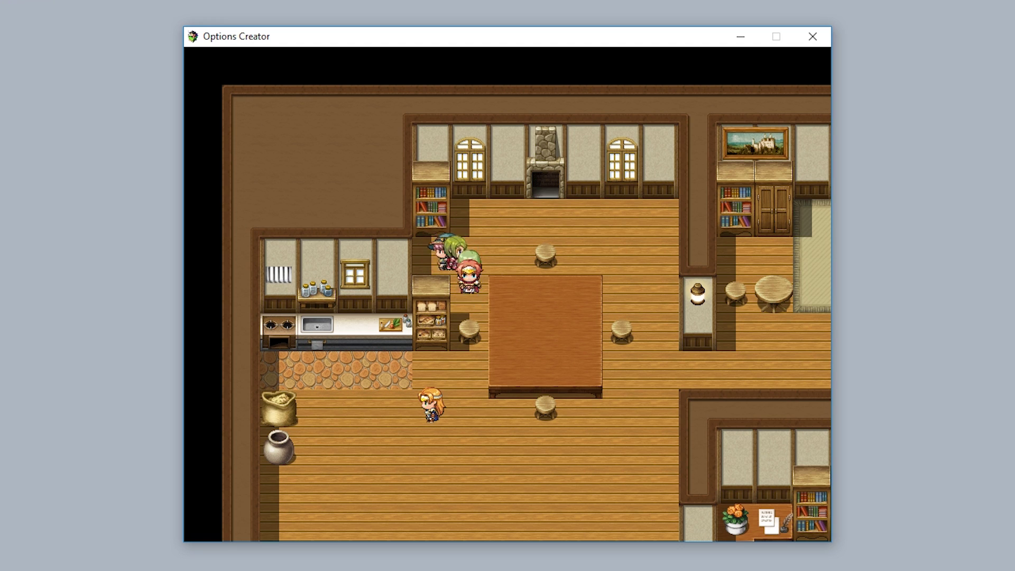
pyautogui.press('Down')
pyautogui.press('Left')
pyautogui.press('Down')
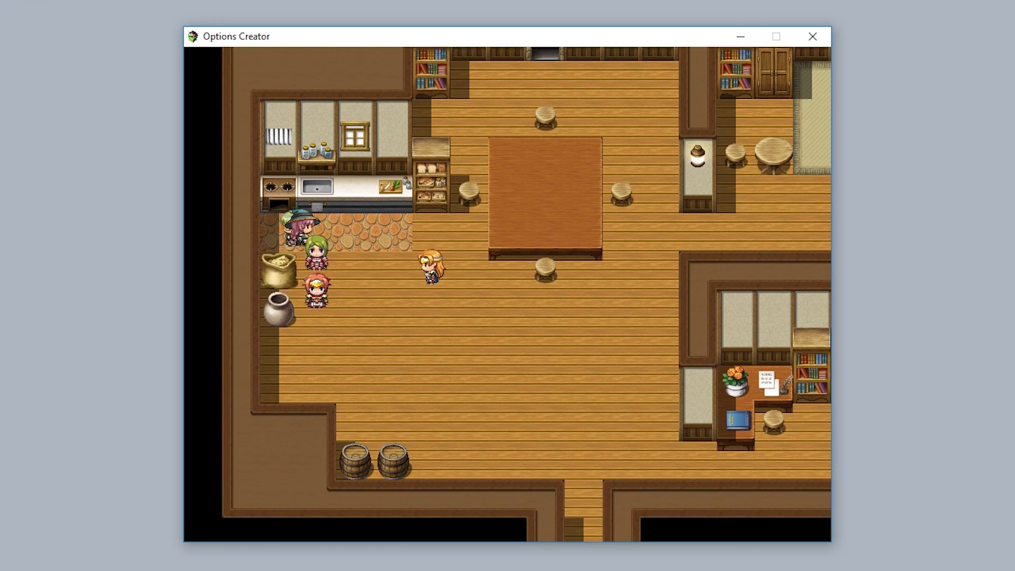
pyautogui.press('Left')
pyautogui.press('Right')
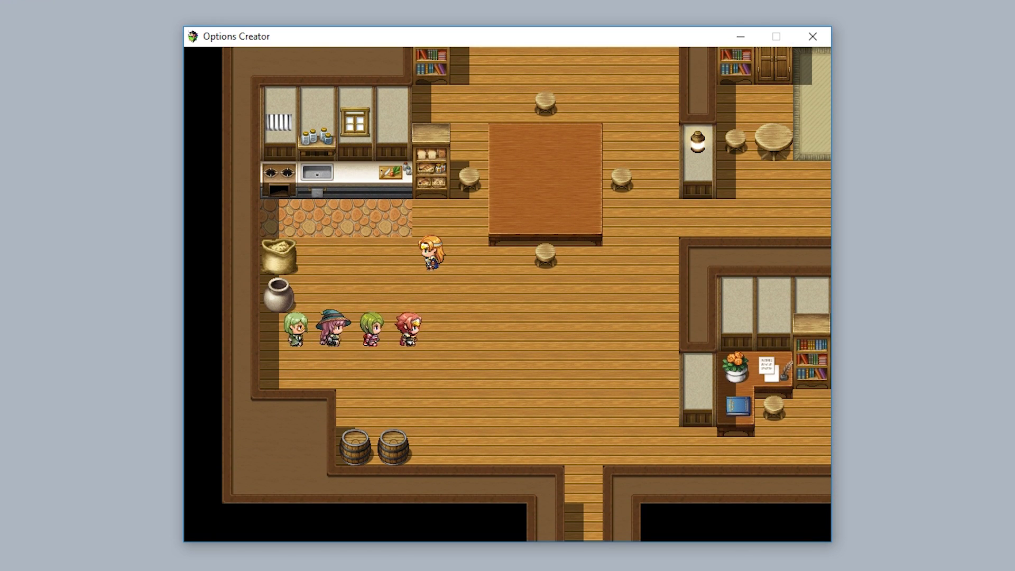
pyautogui.press('Right')
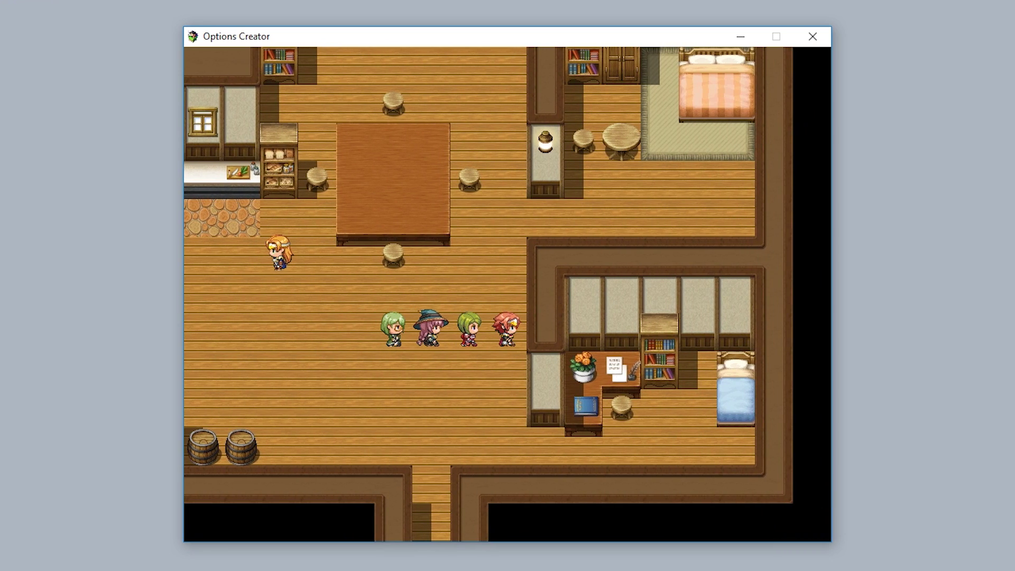
pyautogui.press('Up')
pyautogui.press('Right')
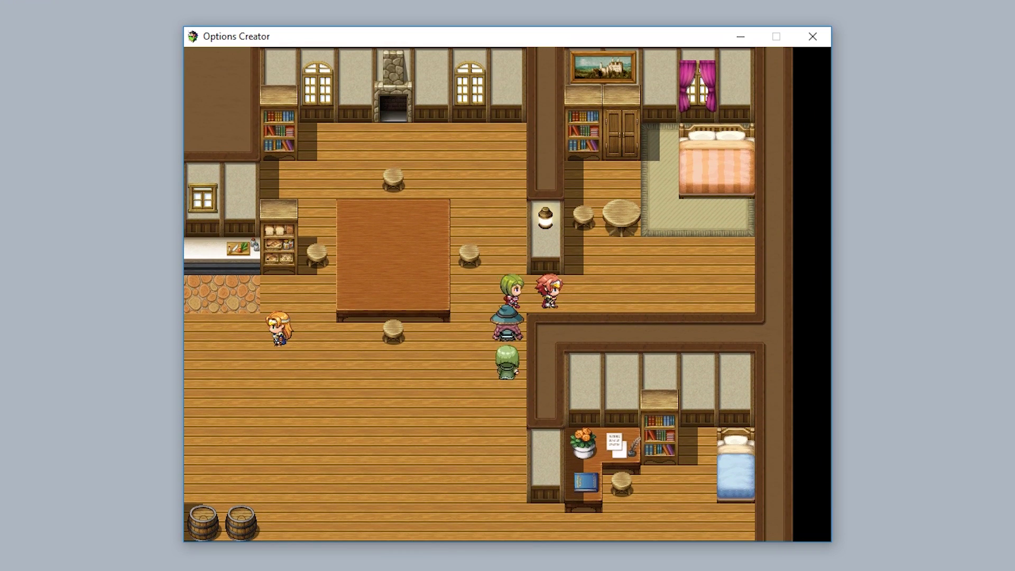
pyautogui.press('Right')
pyautogui.press('Up')
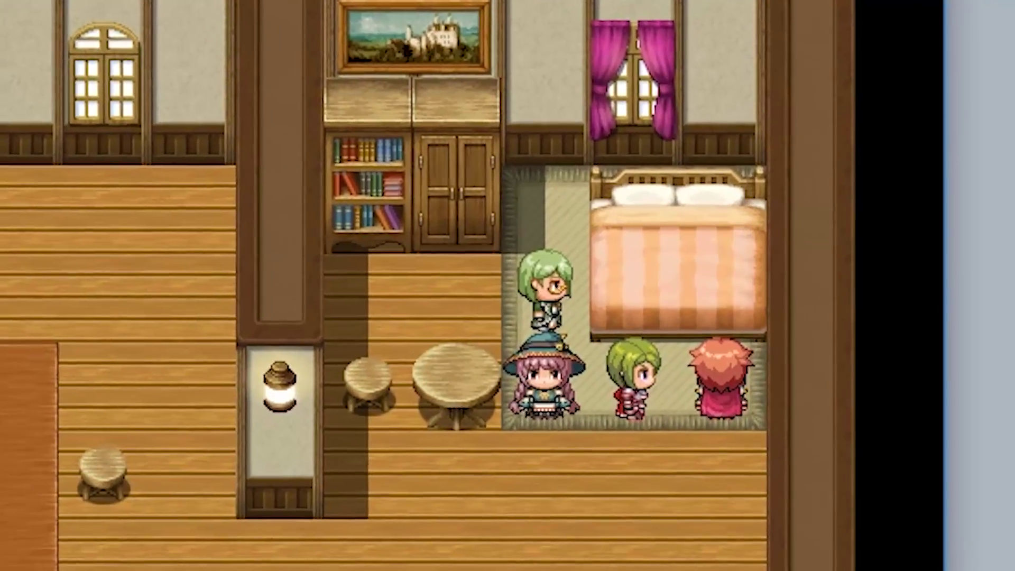
pyautogui.press('Up')
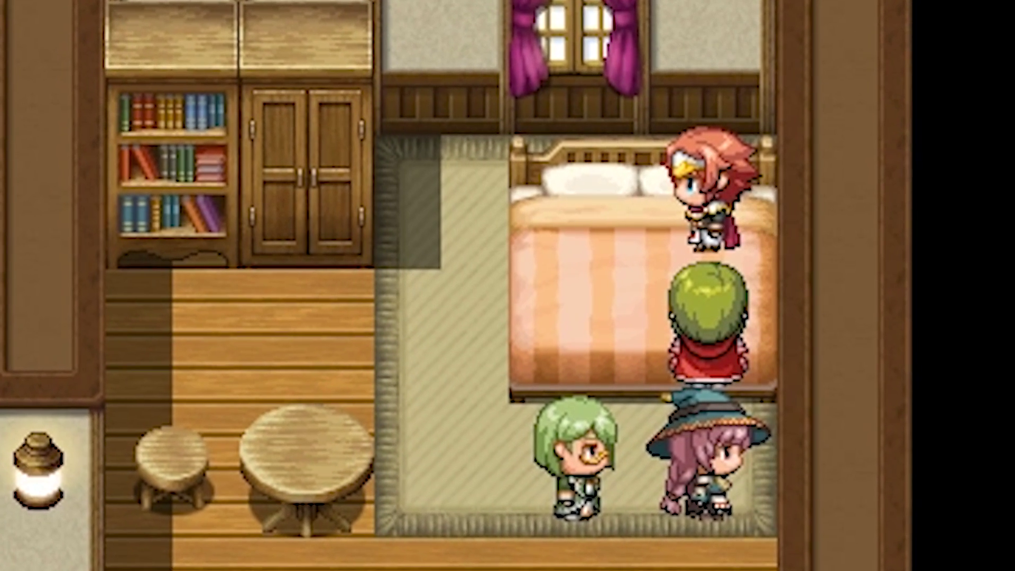